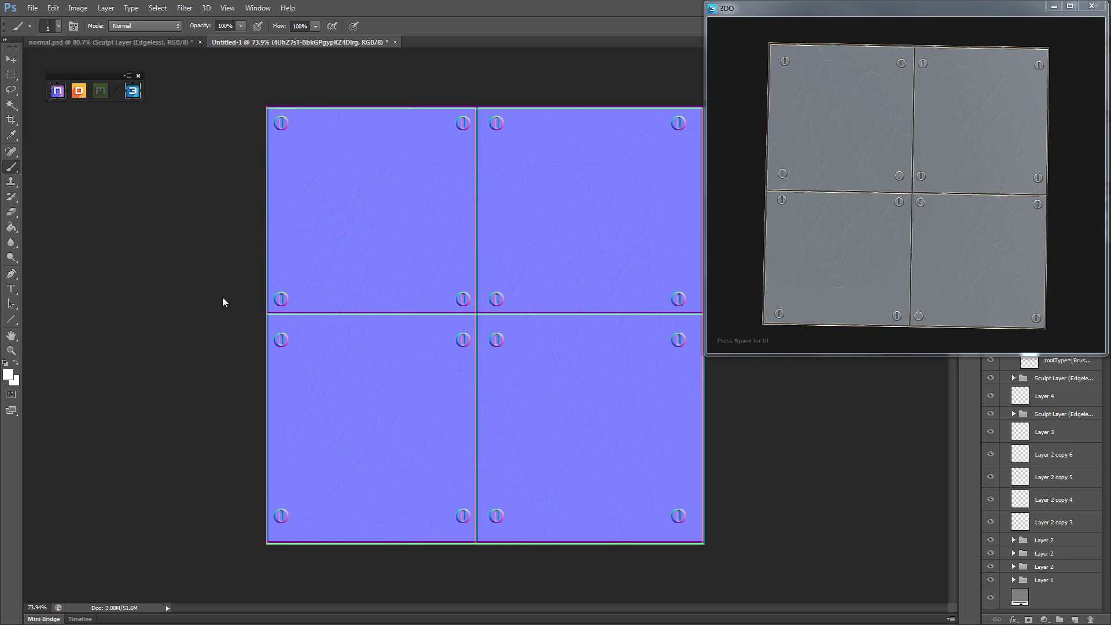
# Examine the four-panel normal map on the plane from several angles in the 3DO preview
pyautogui.moveTo(926, 261); pyautogui.dragTo(886, 119)
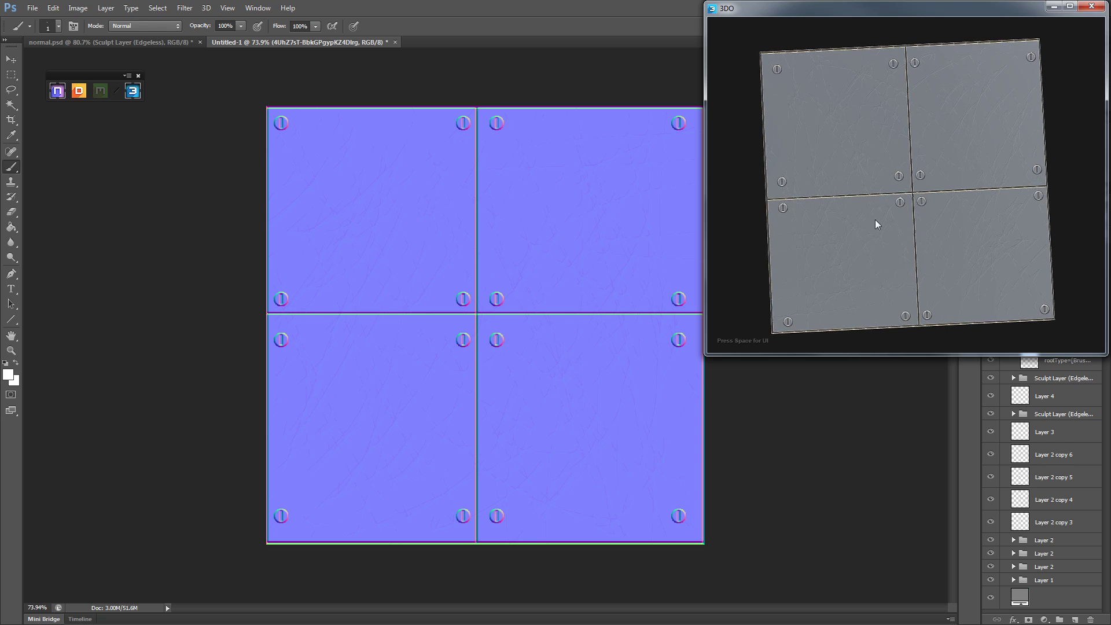
pyautogui.moveTo(875, 220); pyautogui.dragTo(840, 184)
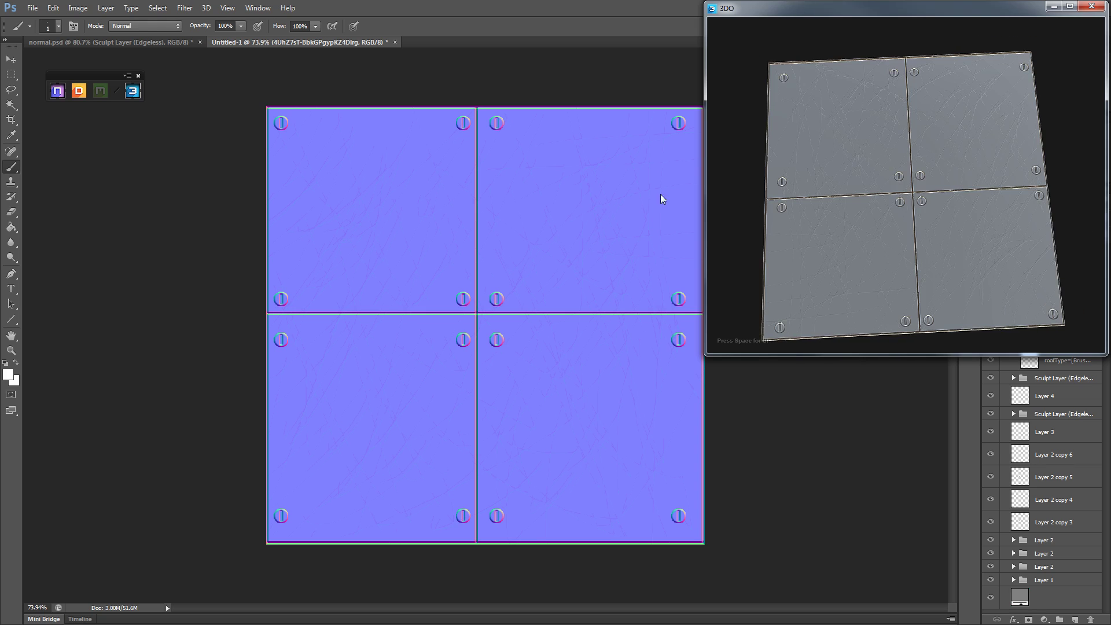
pyautogui.moveTo(1034, 37); pyautogui.dragTo(1044, 180)
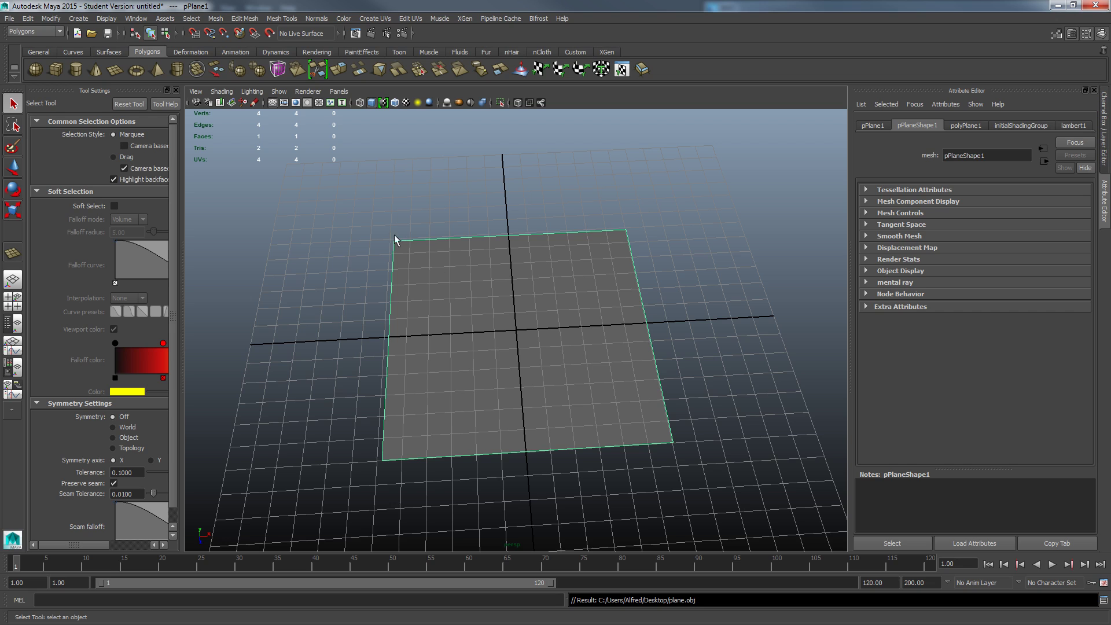
# Switch to Maya, select the plane, review the Export Selection dialog with its OBJexport file type, and close it without exporting
pyautogui.click(367, 251)
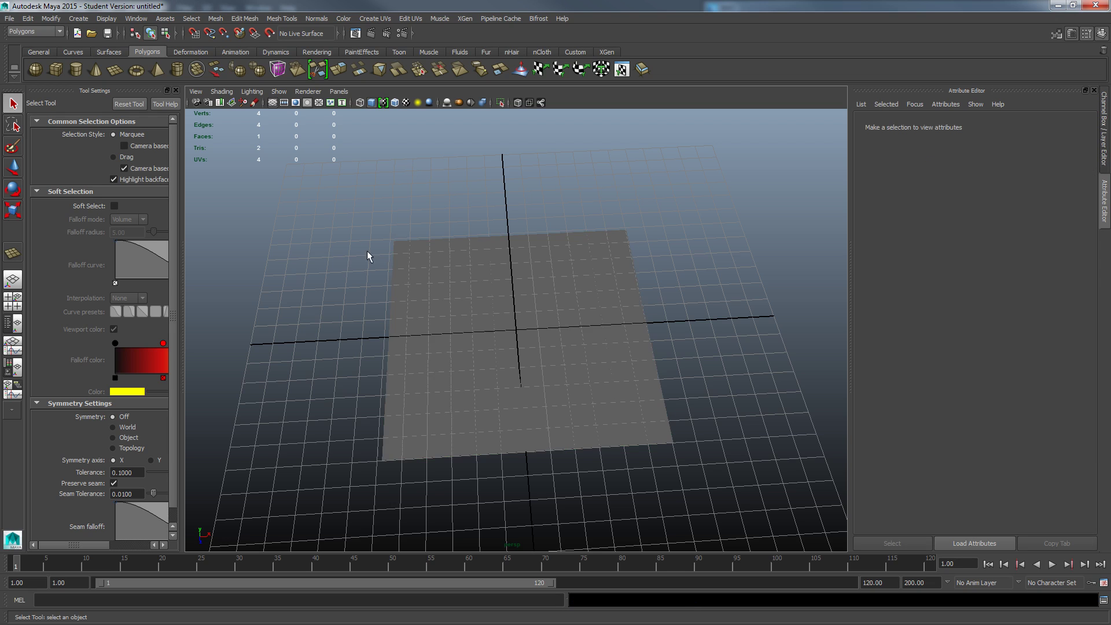
pyautogui.moveTo(291, 160); pyautogui.dragTo(860, 603)
pyautogui.click(716, 201)
pyautogui.click(589, 415)
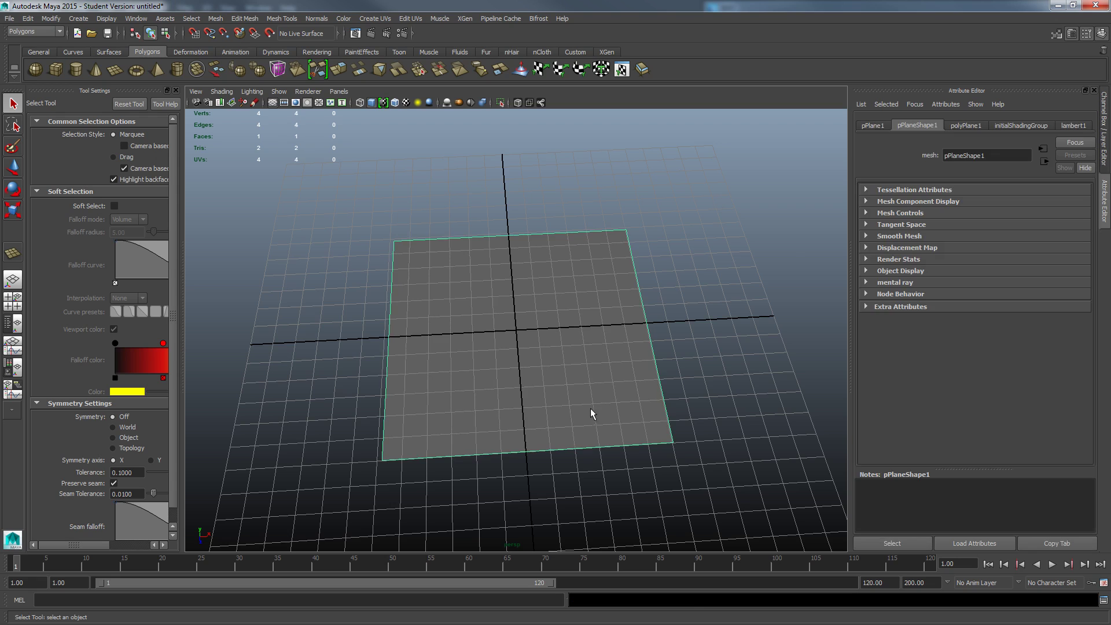
pyautogui.click(10, 19)
pyautogui.click(10, 146)
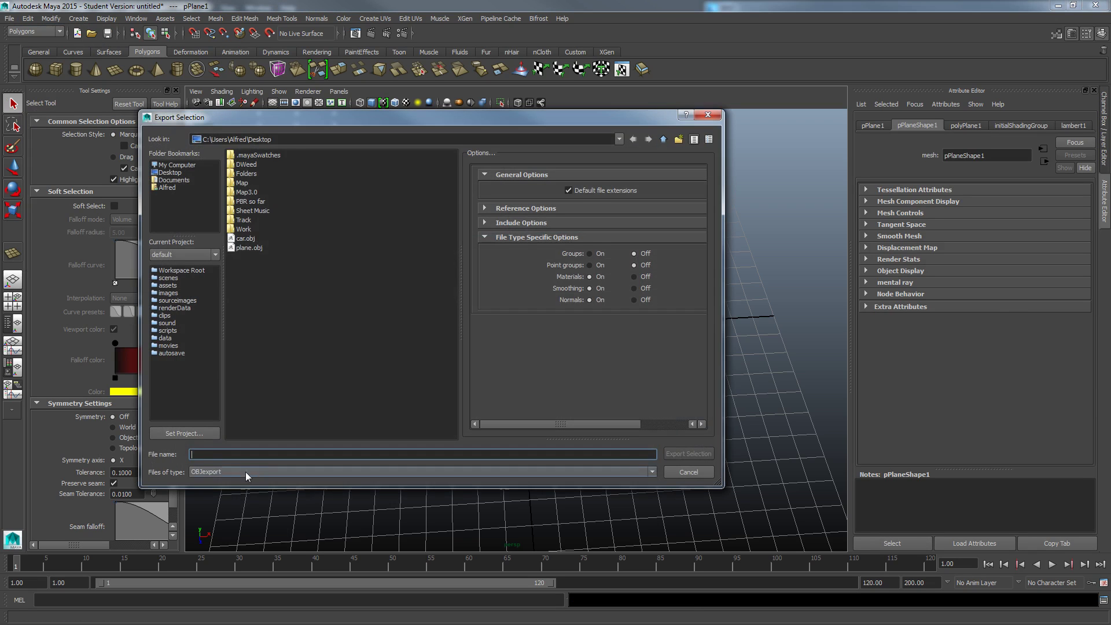
pyautogui.click(248, 471)
pyautogui.click(707, 115)
pyautogui.click(708, 115)
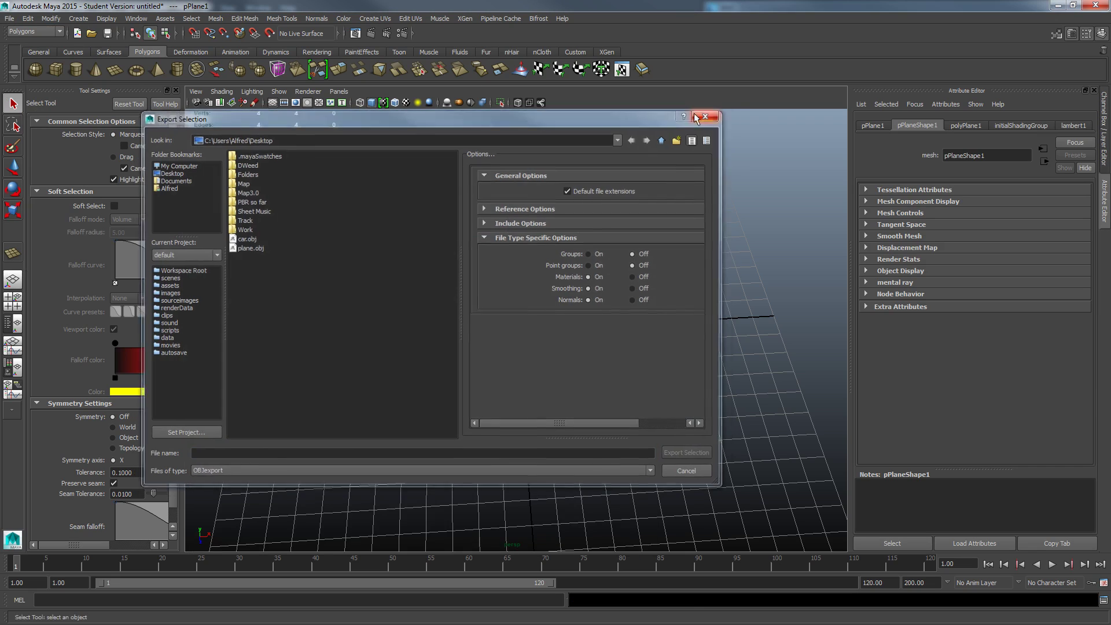
# Check the Loaded and Auto load settings of objExport.mll in the Plug-in Manager and close it
pyautogui.click(135, 19)
pyautogui.moveTo(190, 82)
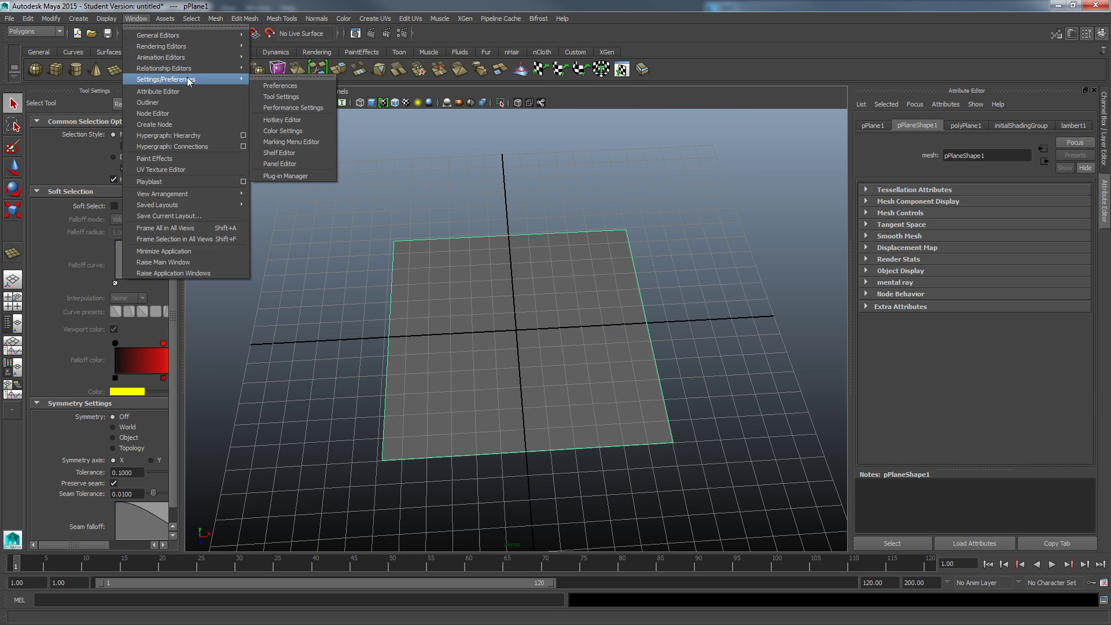
pyautogui.click(303, 175)
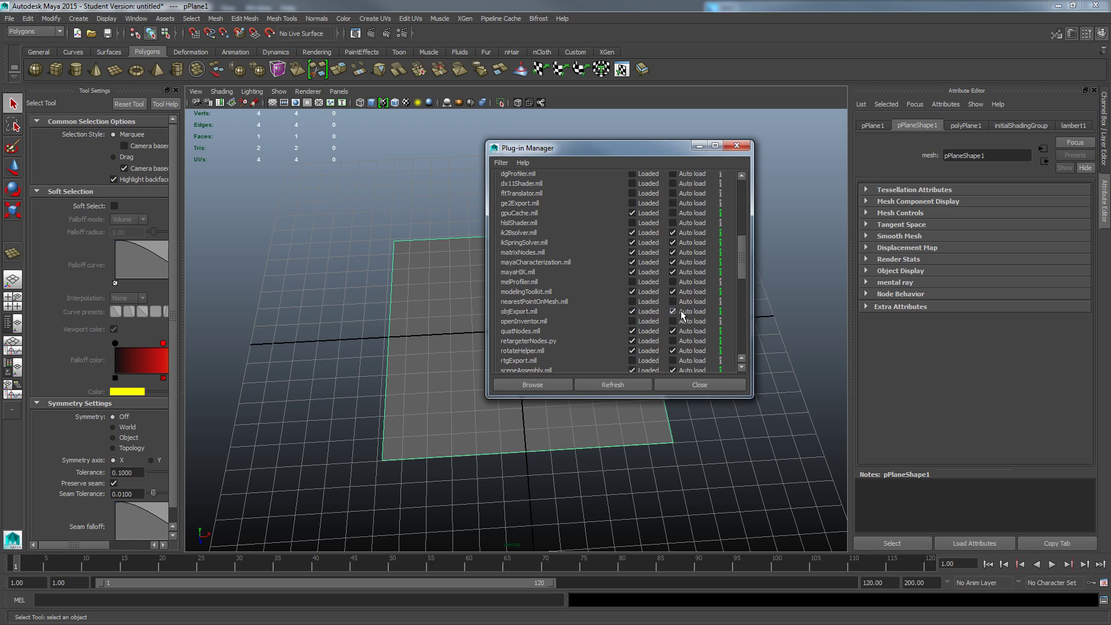
pyautogui.click(737, 145)
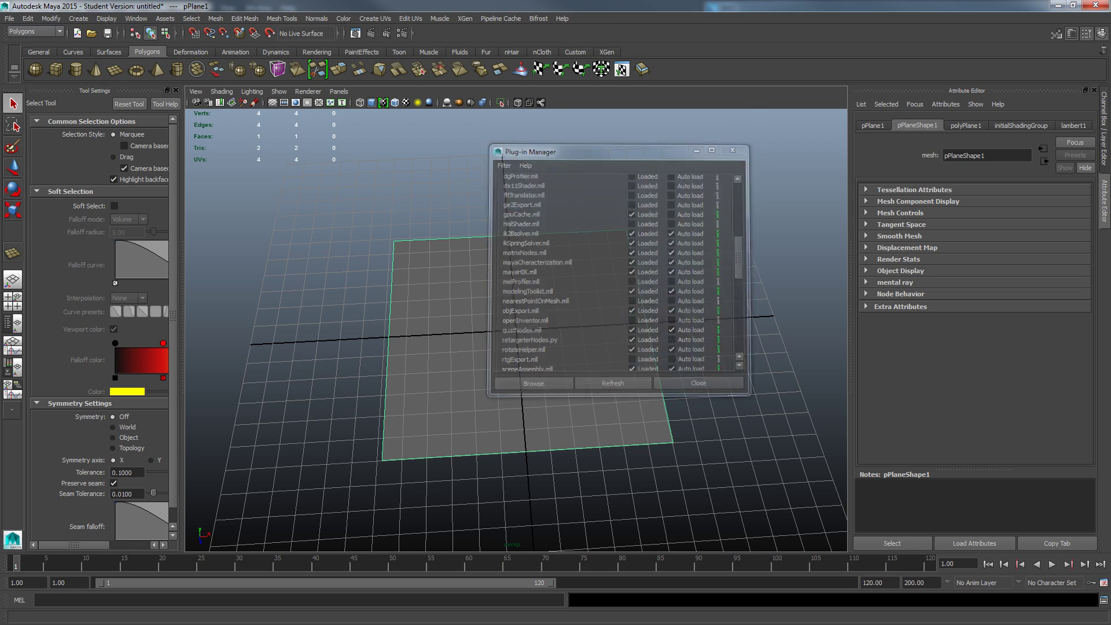
# Review the options for Export Selection and dismiss them without exporting the plane
pyautogui.click(10, 18)
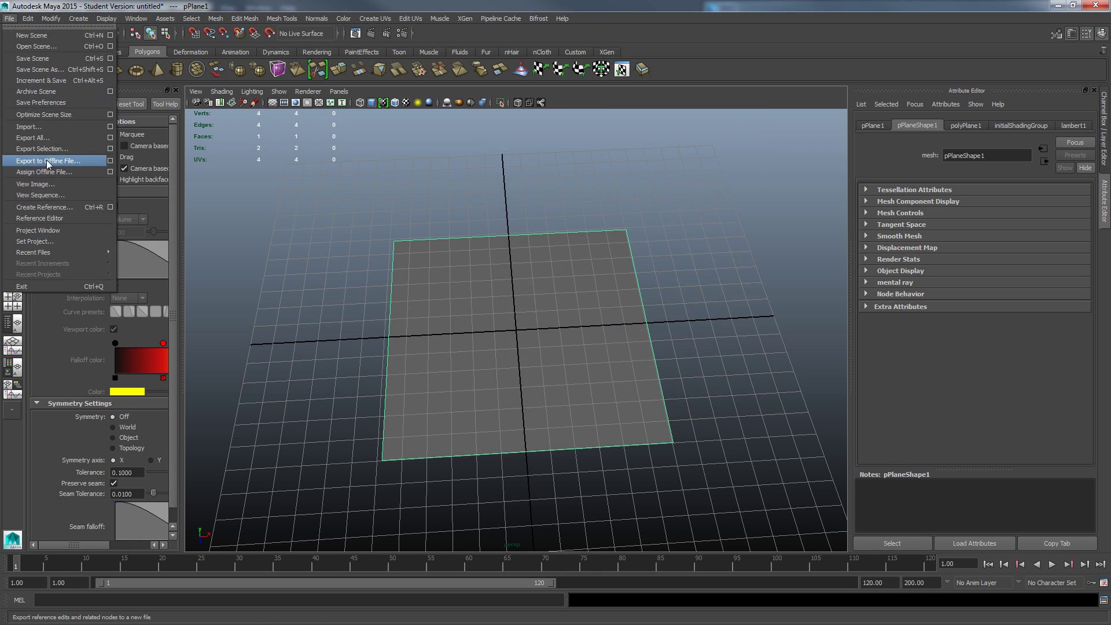
pyautogui.click(112, 149)
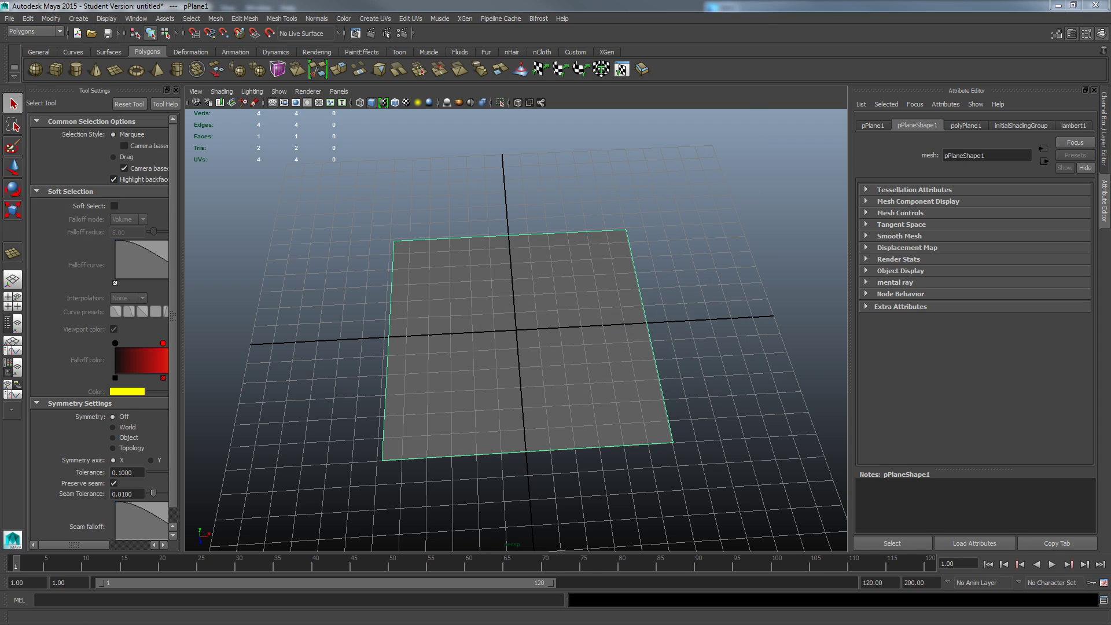
pyautogui.click(601, 113)
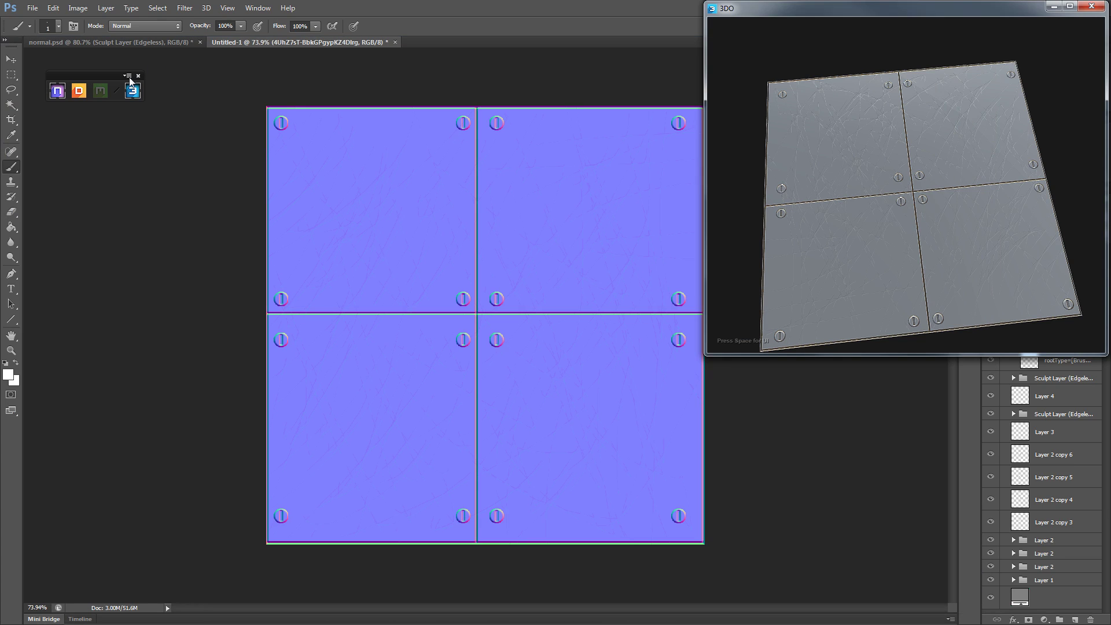
# Create a transparent 1024 × 1024 pixel RGB document in Photoshop at 72 pixels/inch and 8 bit
pyautogui.click(34, 7)
pyautogui.click(43, 18)
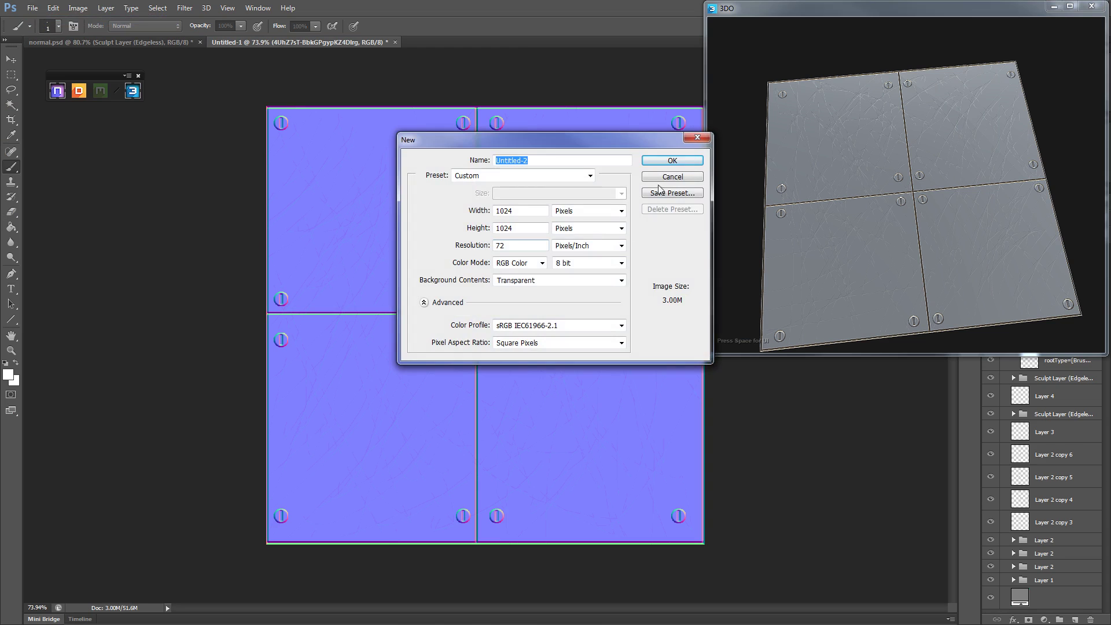
pyautogui.click(671, 161)
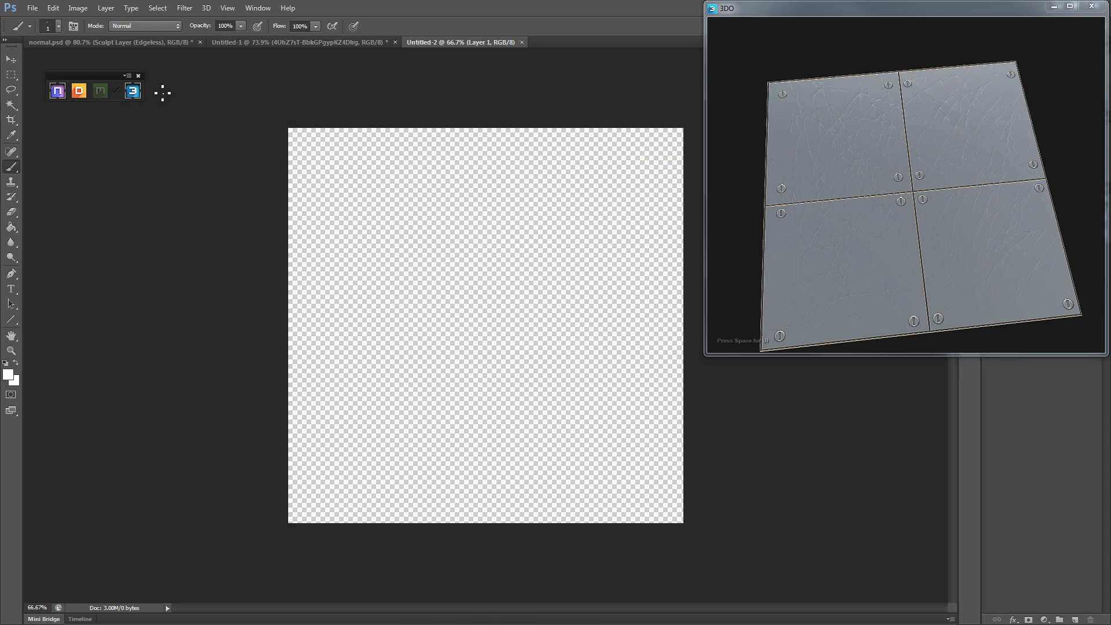
# Open nDO and create a new 1024 × 1024 normal map project
pyautogui.click(132, 91)
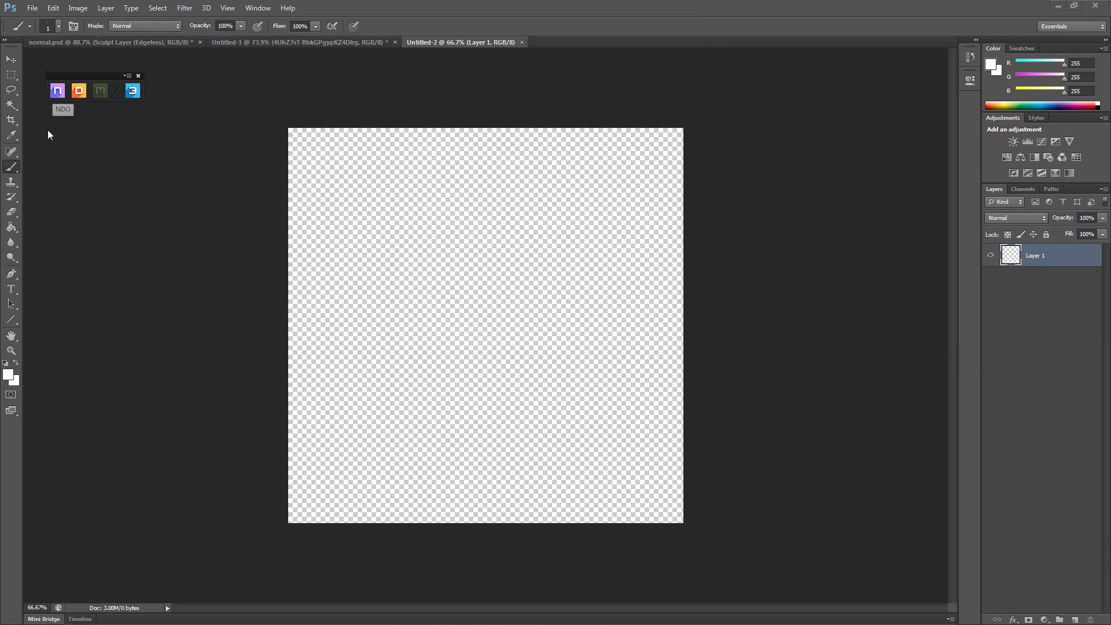
pyautogui.click(59, 90)
pyautogui.moveTo(131, 225); pyautogui.dragTo(211, 178)
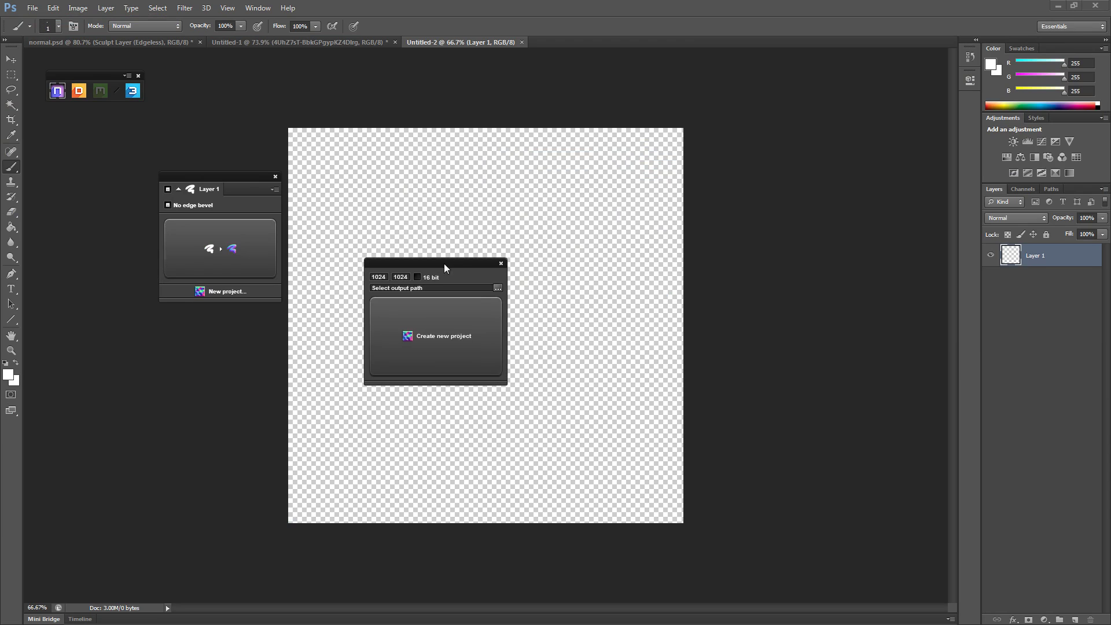
pyautogui.click(435, 311)
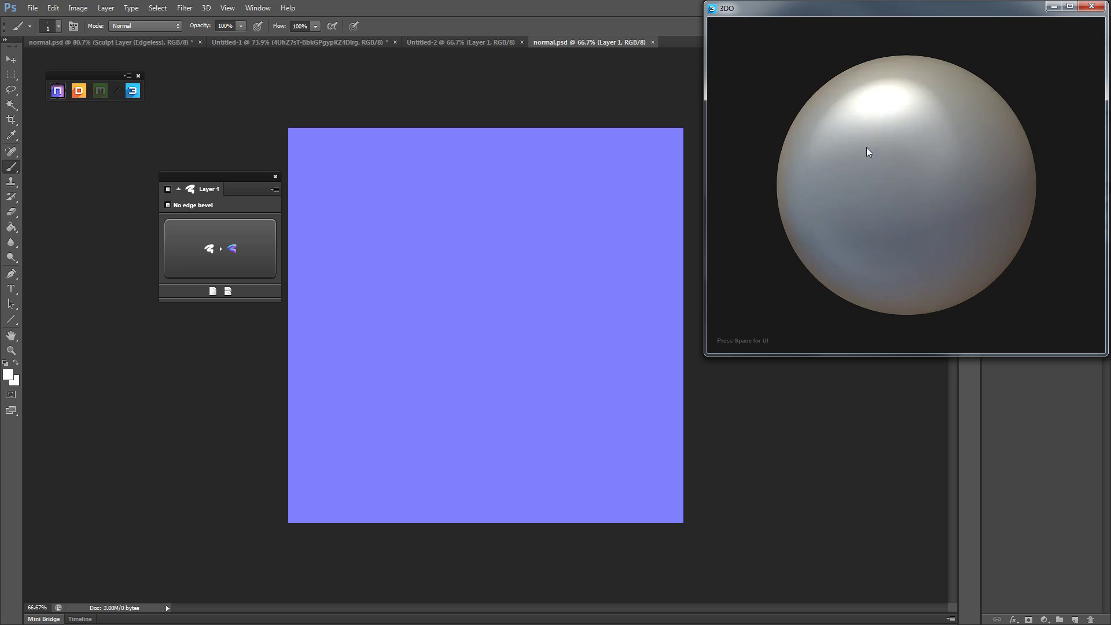
# Load the plane OBJ file from the Desktop as the preview mesh through the 3DO custom loader
pyautogui.click(132, 90)
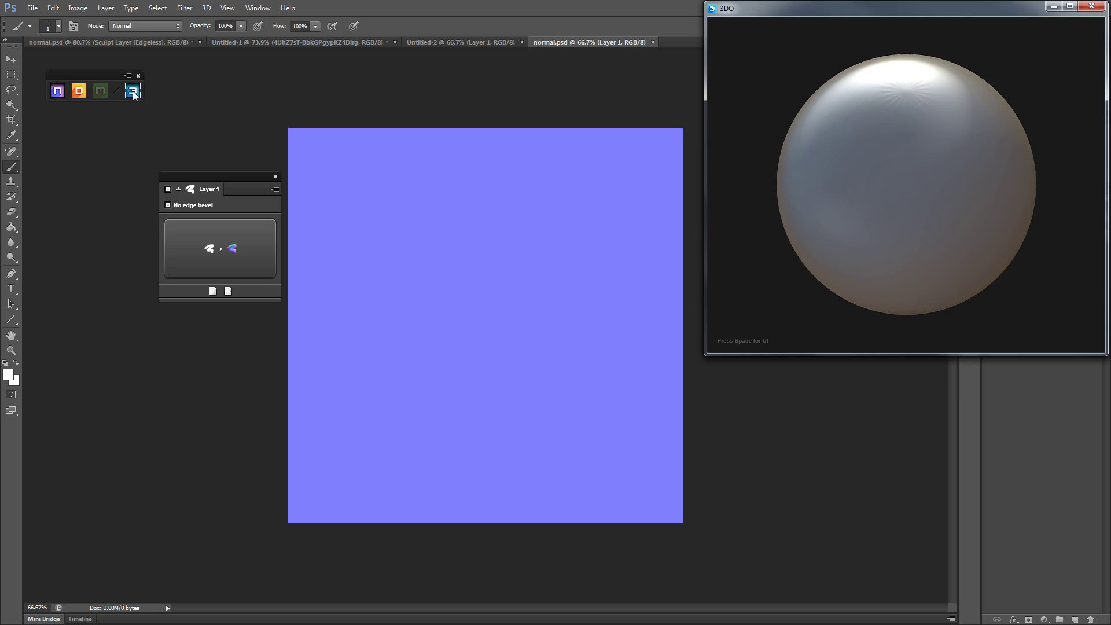
pyautogui.click(127, 77)
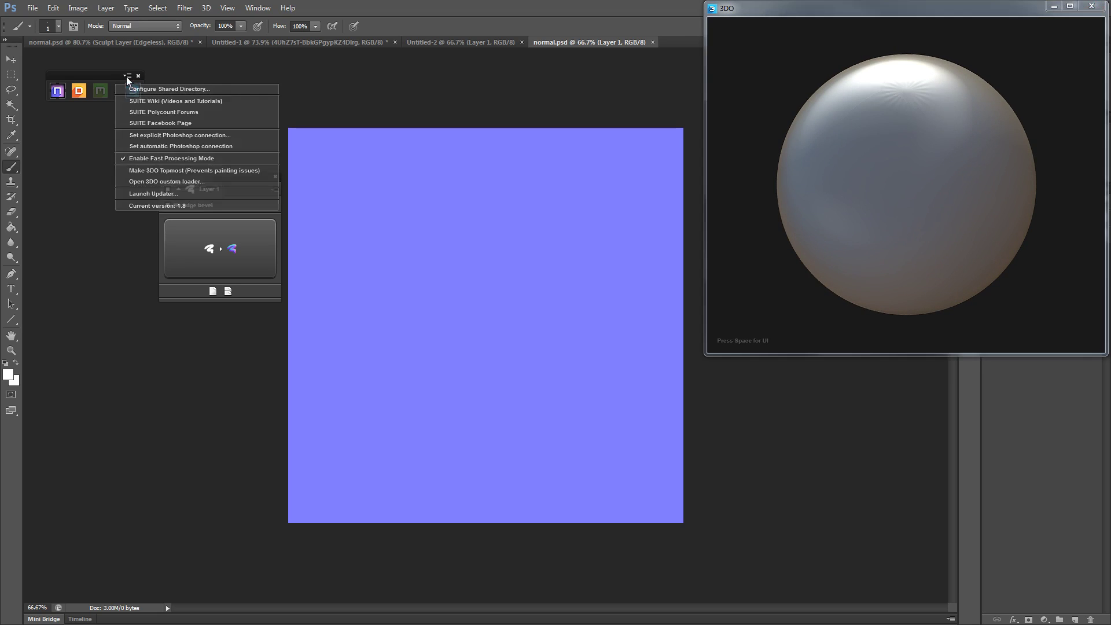
pyautogui.click(165, 183)
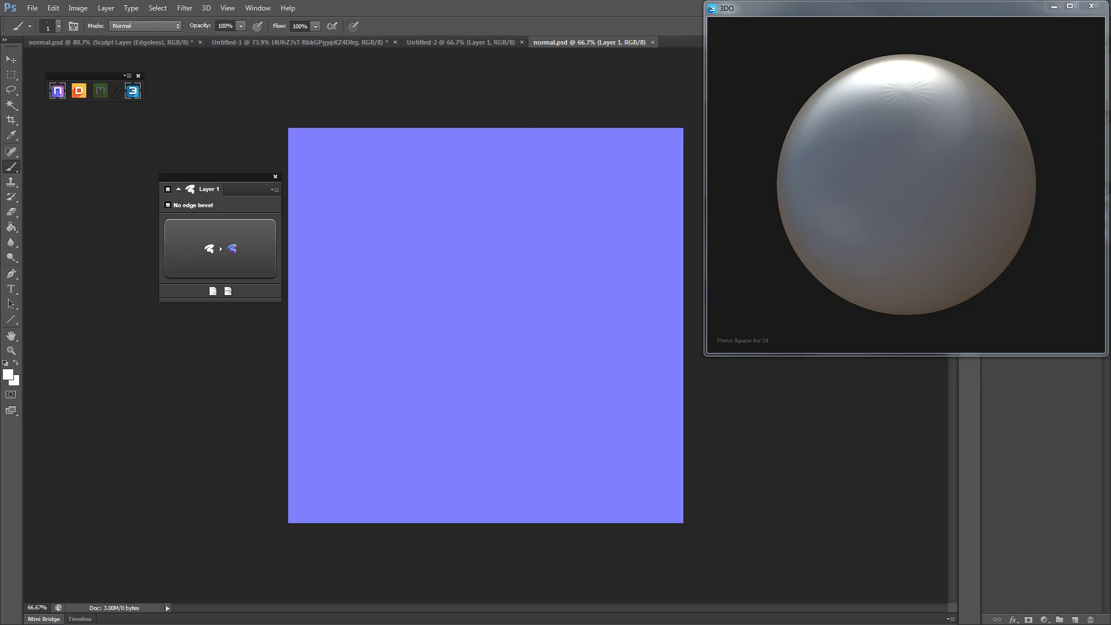
pyautogui.click(466, 147)
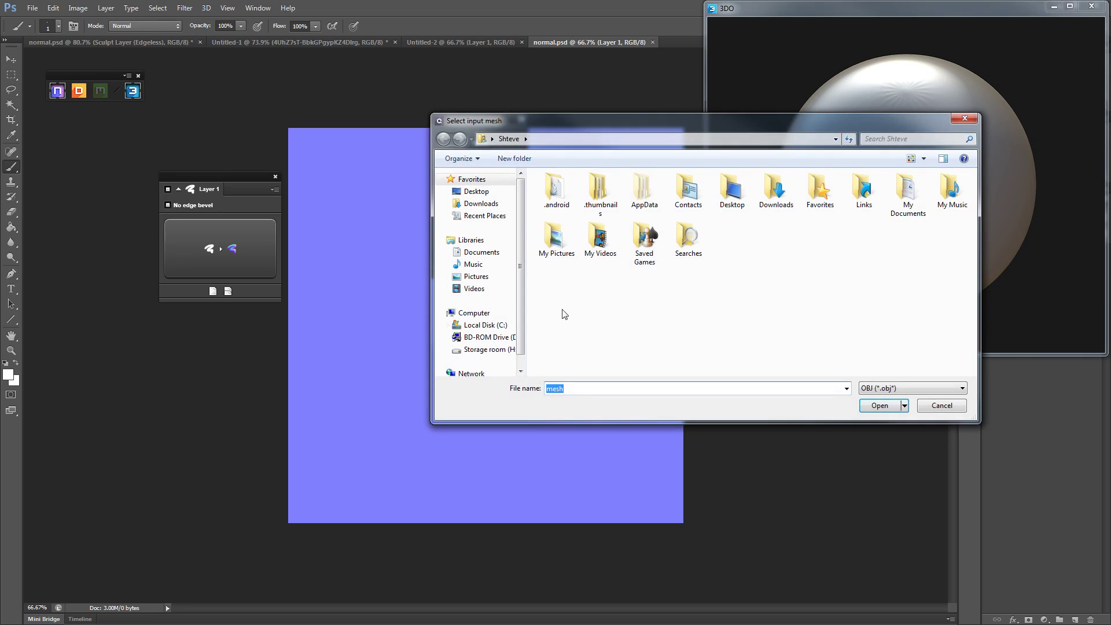
pyautogui.click(476, 192)
pyautogui.click(885, 318)
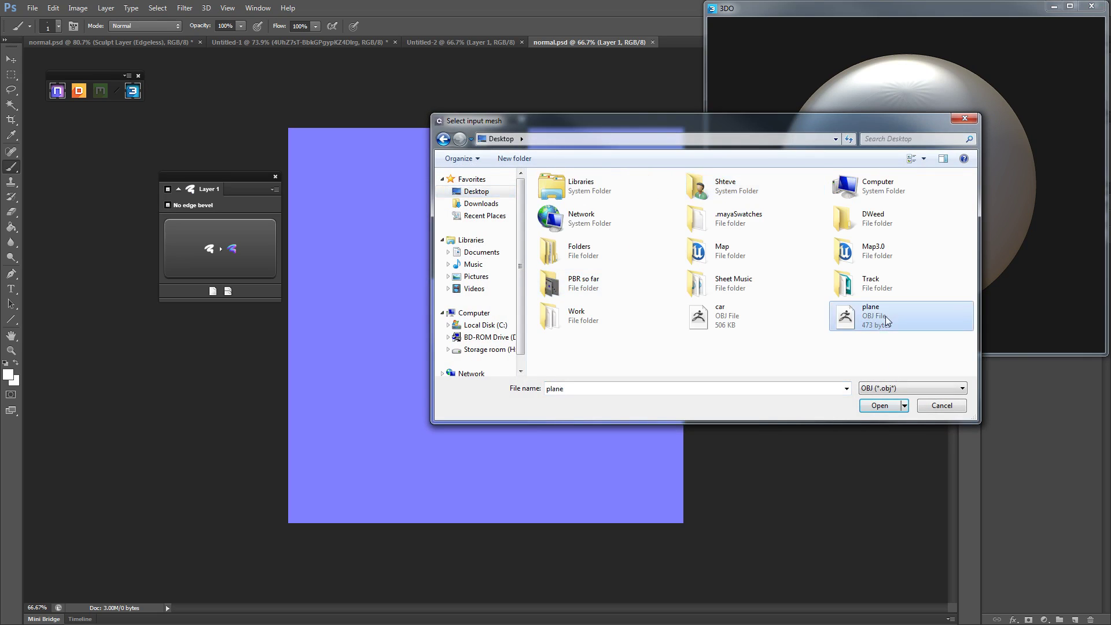
pyautogui.doubleClick(885, 317)
pyautogui.moveTo(902, 231); pyautogui.dragTo(903, 307)
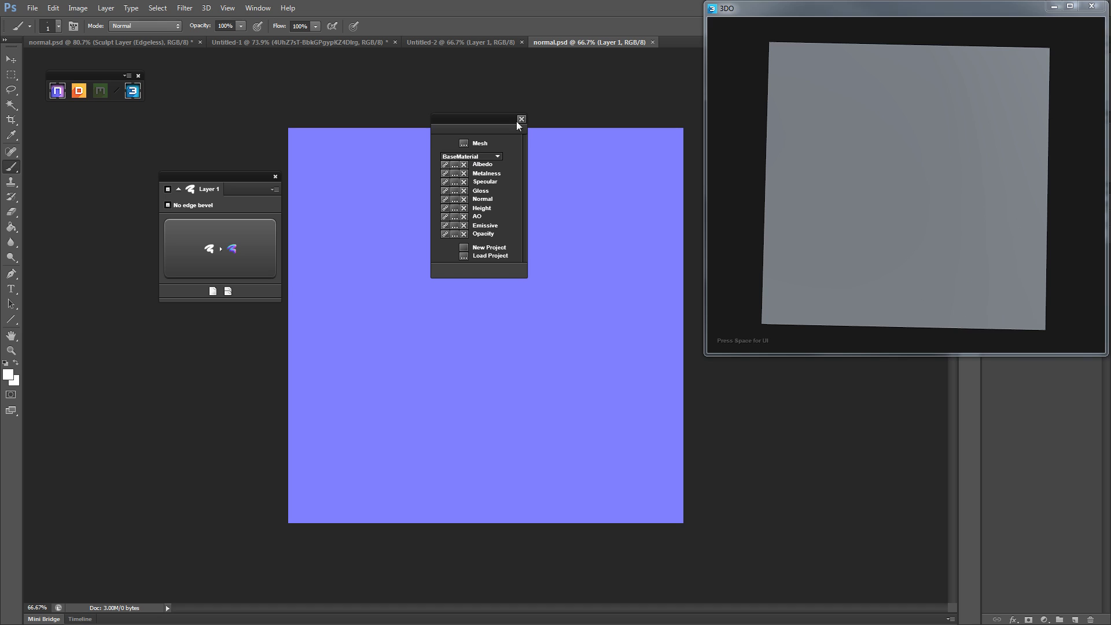
# Move the custom loader clear of the canvas, inspect the loaded plane, and close the 3DO preview
pyautogui.moveTo(503, 119); pyautogui.dragTo(186, 352)
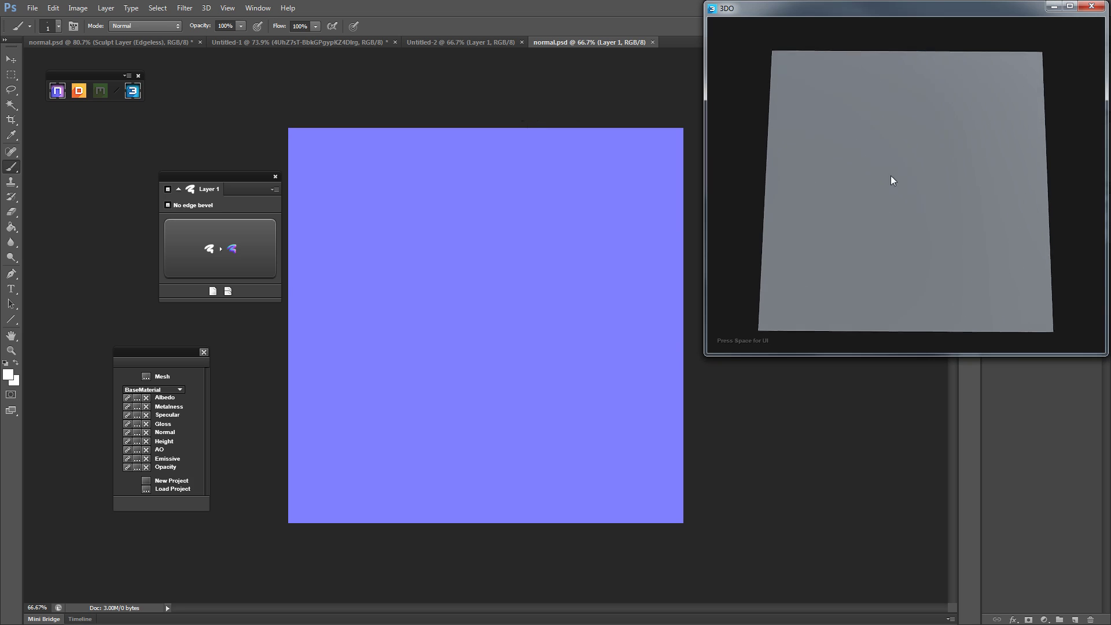
pyautogui.moveTo(891, 175); pyautogui.dragTo(858, 171)
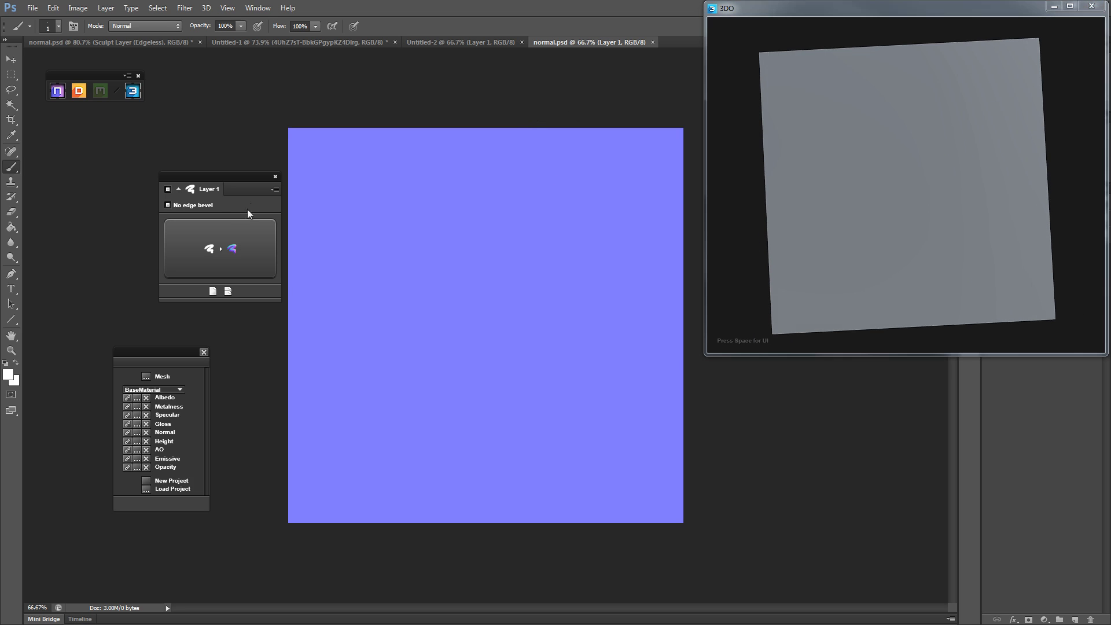
pyautogui.click(1091, 6)
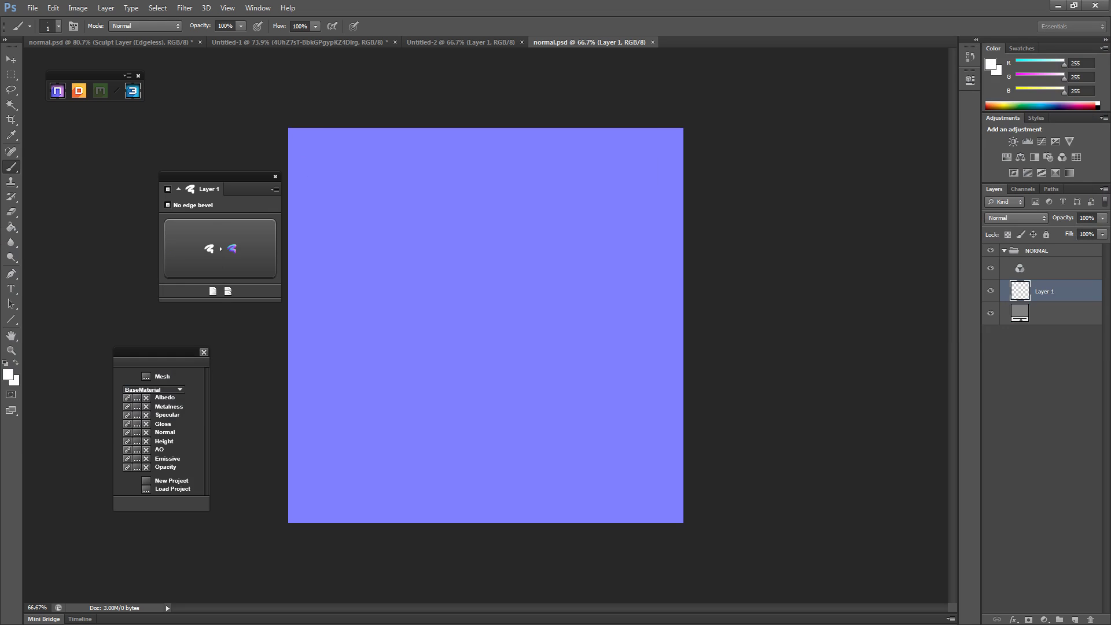
# Try rectangular marquee selections and a whole-canvas selection on Layer 1, clearing each of them
pyautogui.click(11, 74)
pyautogui.moveTo(421, 233)
pyautogui.mouseDown()
pyautogui.moveTo(581, 473)
pyautogui.moveTo(514, 419)
pyautogui.moveTo(471, 429)
pyautogui.mouseUp()
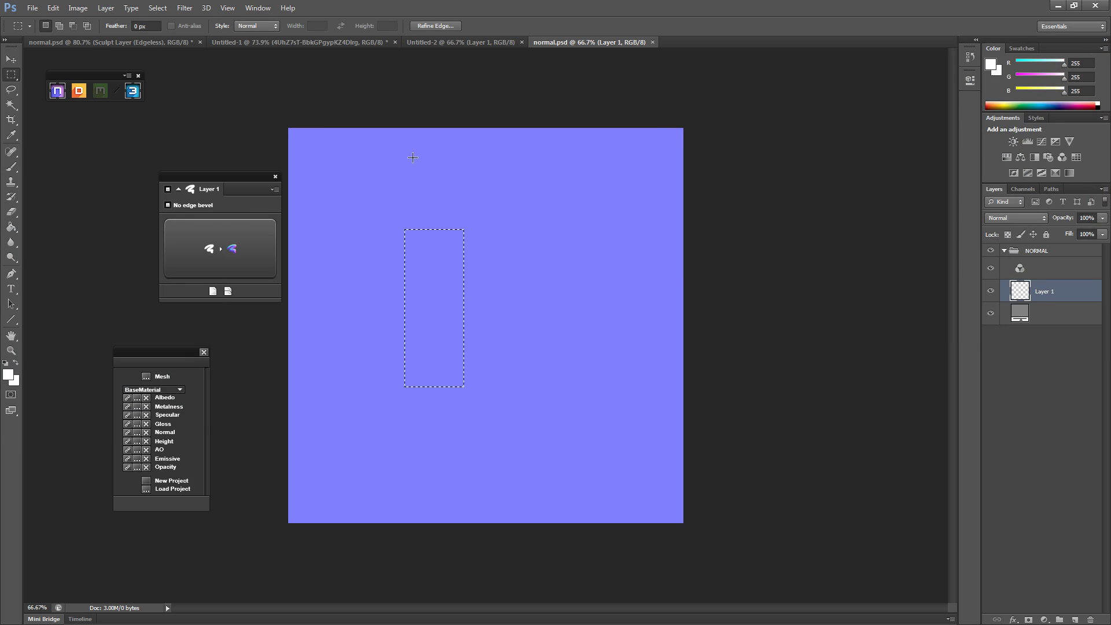
pyautogui.hotkey('ctrl', 'd')
pyautogui.click(225, 176)
pyautogui.click(411, 247)
pyautogui.moveTo(277, 127); pyautogui.dragTo(810, 616)
pyautogui.click(216, 65)
pyautogui.hotkey('ctrl', 'a')
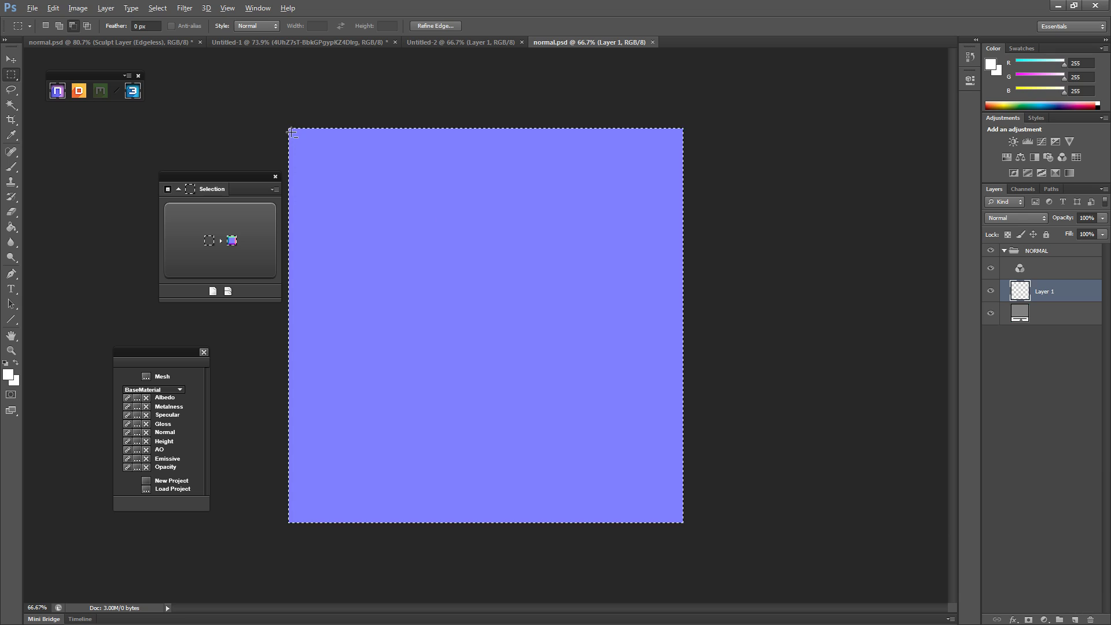
pyautogui.click(390, 249)
# Convert a tall rectangular selection in the canvas's upper-left area into an nDO normal shape and set its size to 15
pyautogui.moveTo(357, 162); pyautogui.dragTo(505, 374)
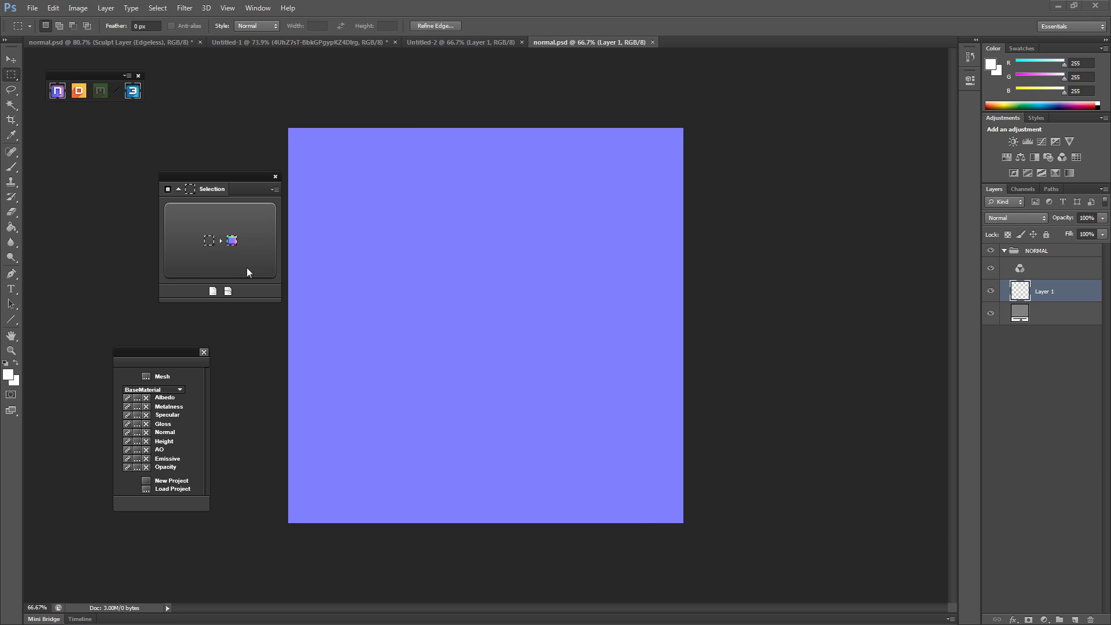
pyautogui.click(235, 245)
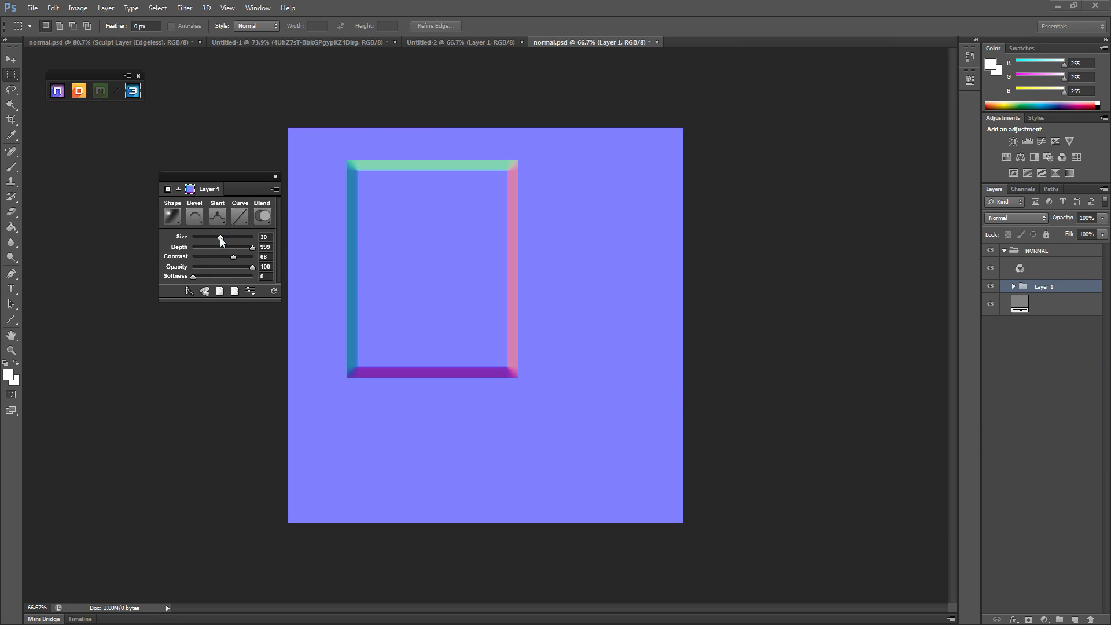
pyautogui.moveTo(220, 238); pyautogui.dragTo(206, 237)
# Try the Chiseled shape on the rectangle's edges and restore the Smooth shape
pyautogui.click(176, 217)
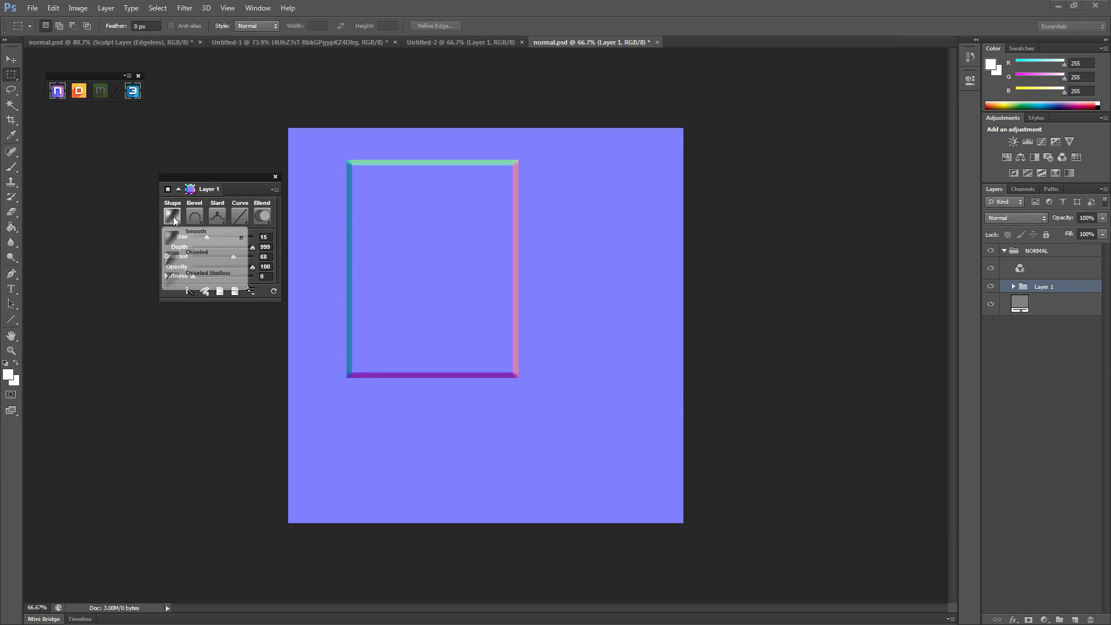
pyautogui.click(186, 258)
pyautogui.click(172, 216)
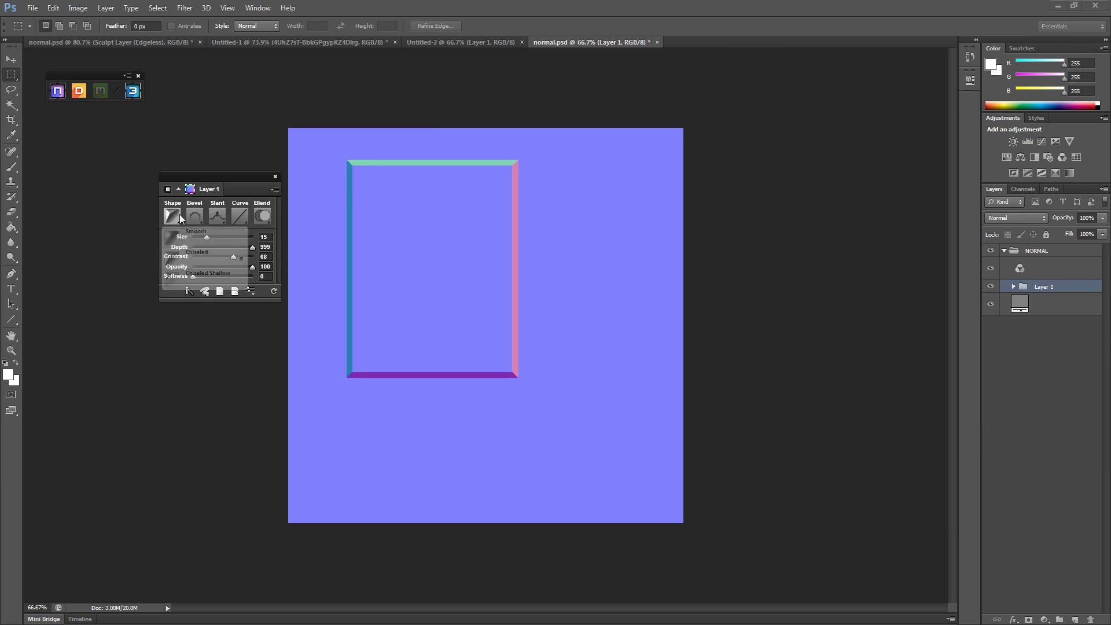
pyautogui.click(189, 238)
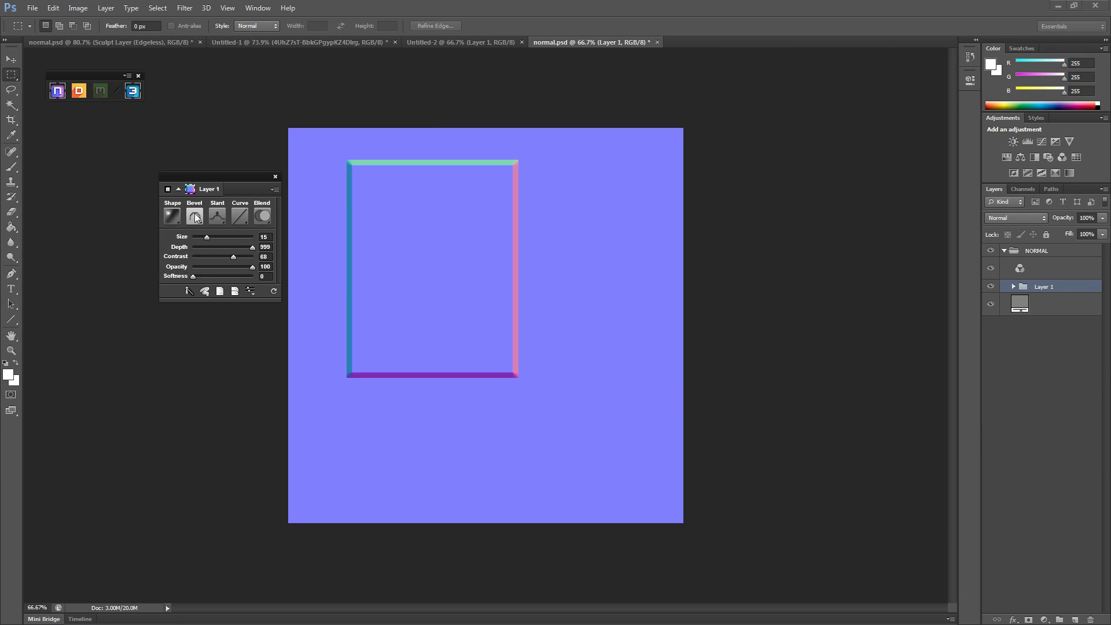
# Try the Emboss and Outer bevels on the rectangle's edges
pyautogui.click(196, 217)
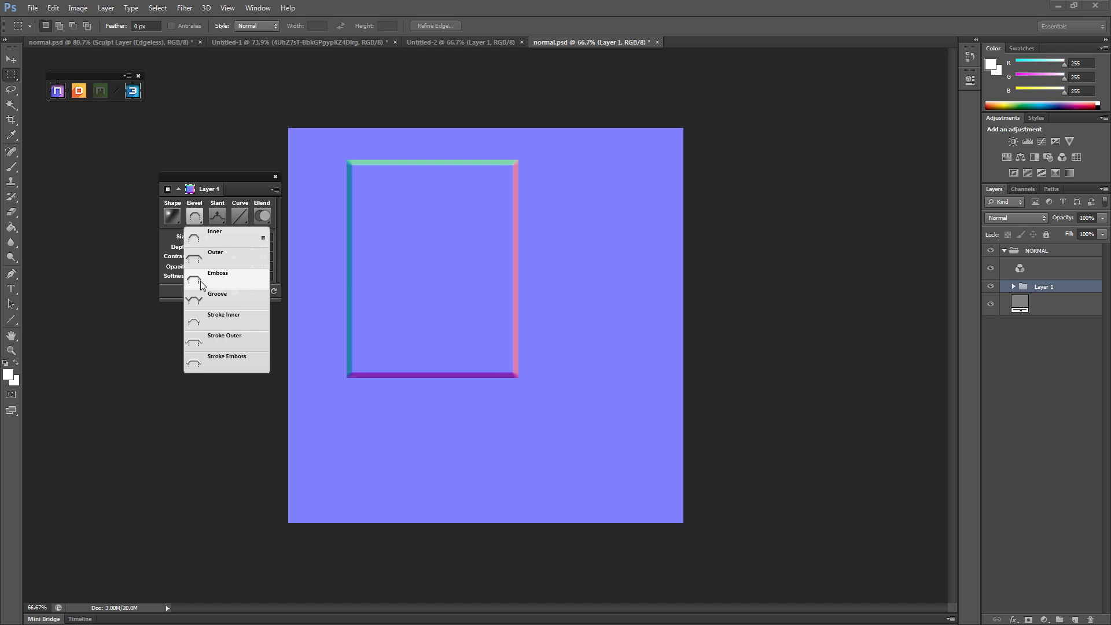
pyautogui.click(202, 282)
pyautogui.click(197, 218)
pyautogui.click(199, 262)
# Apply the Groove bevel to the rectangle and inspect its edges from different angles in the 3DO preview
pyautogui.click(190, 215)
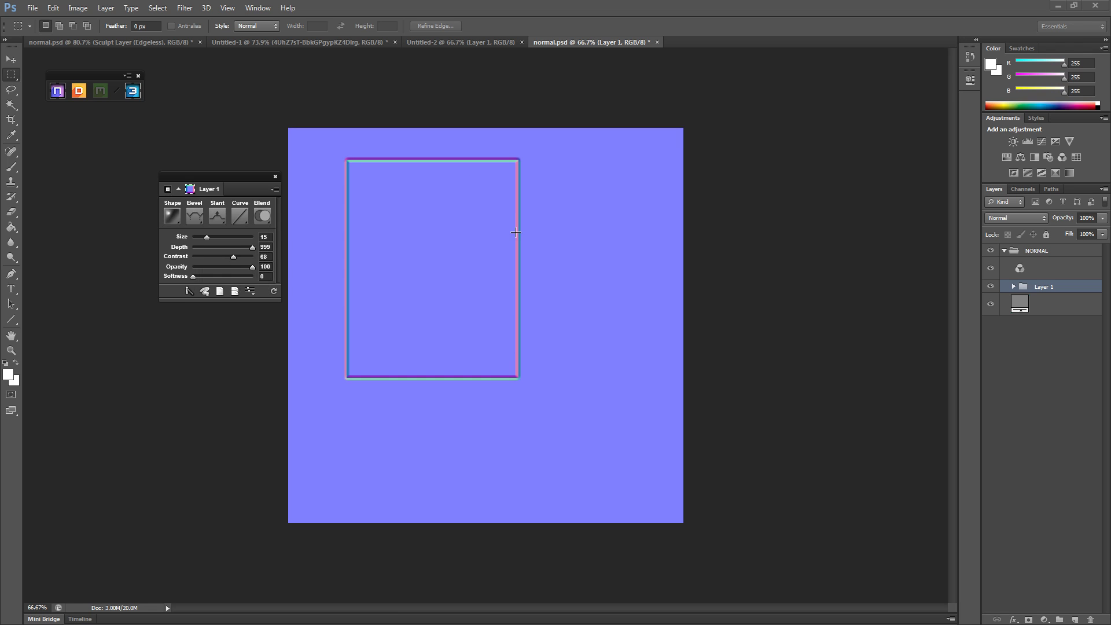
pyautogui.click(134, 95)
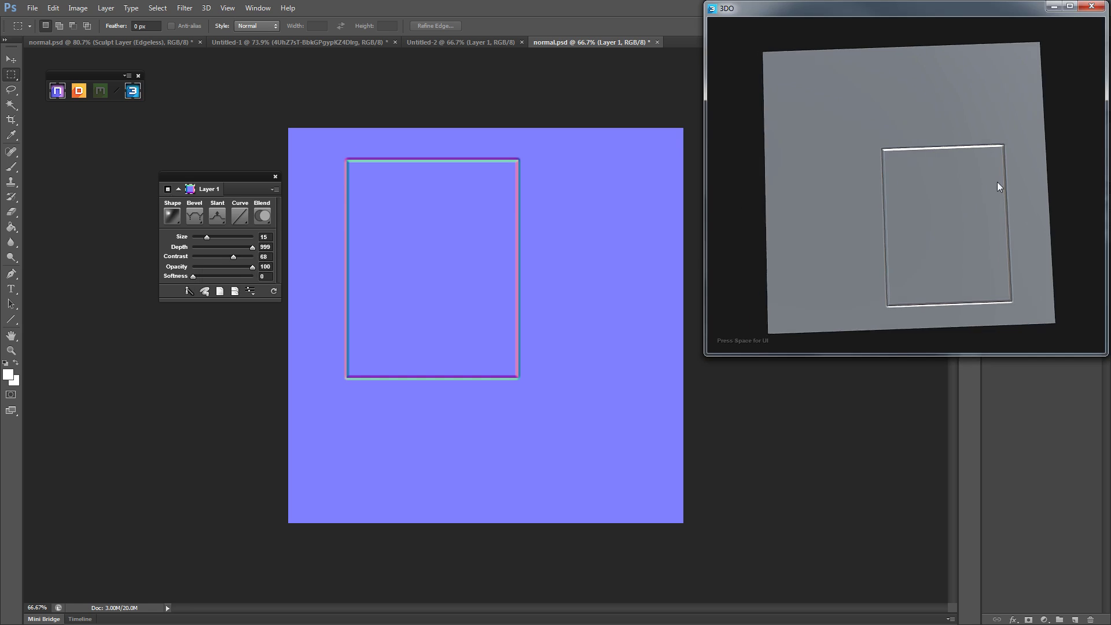
pyautogui.moveTo(997, 181); pyautogui.dragTo(849, 133)
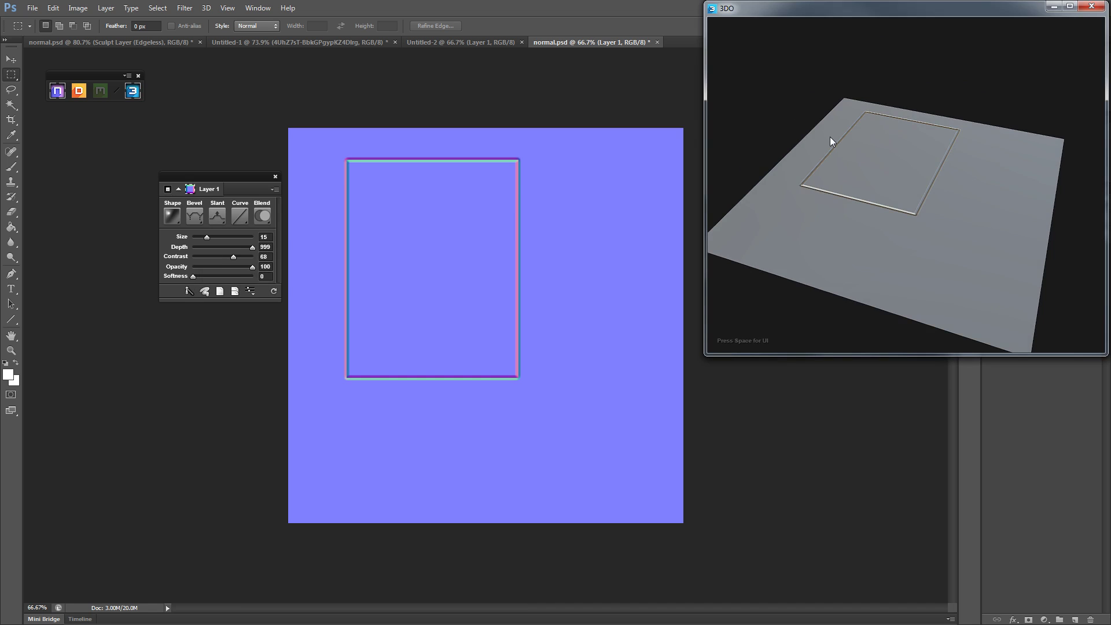
# Restore the Inner bevel on the rectangle's edges
pyautogui.click(218, 217)
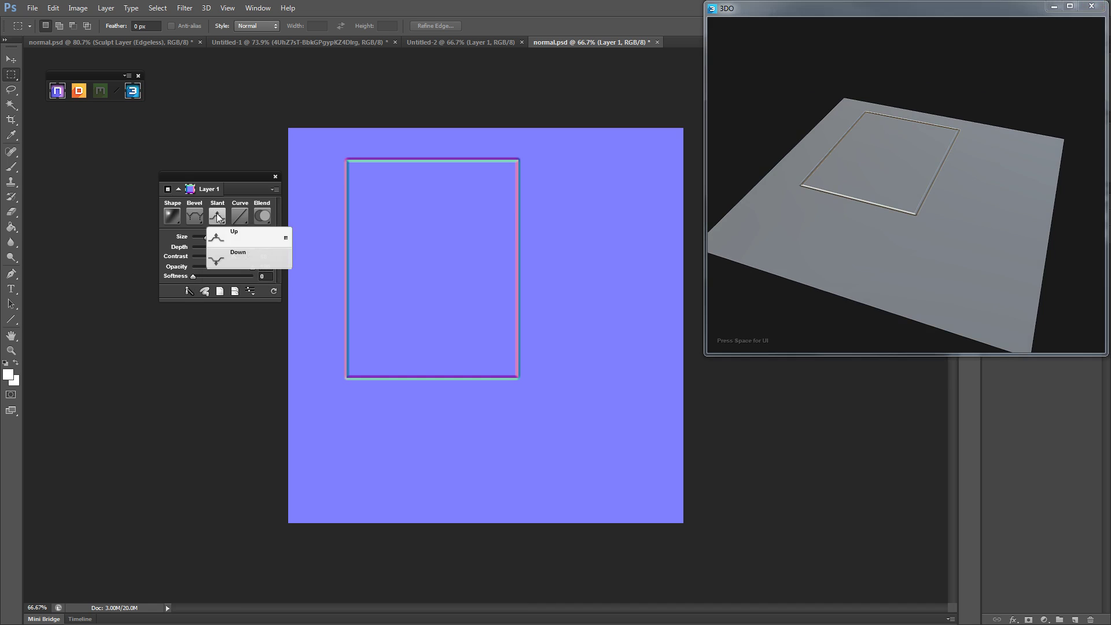
pyautogui.click(195, 216)
pyautogui.click(203, 234)
# Inspect the rectangle with the Up slant in the 3DO preview, and switch its slant to Down
pyautogui.click(219, 214)
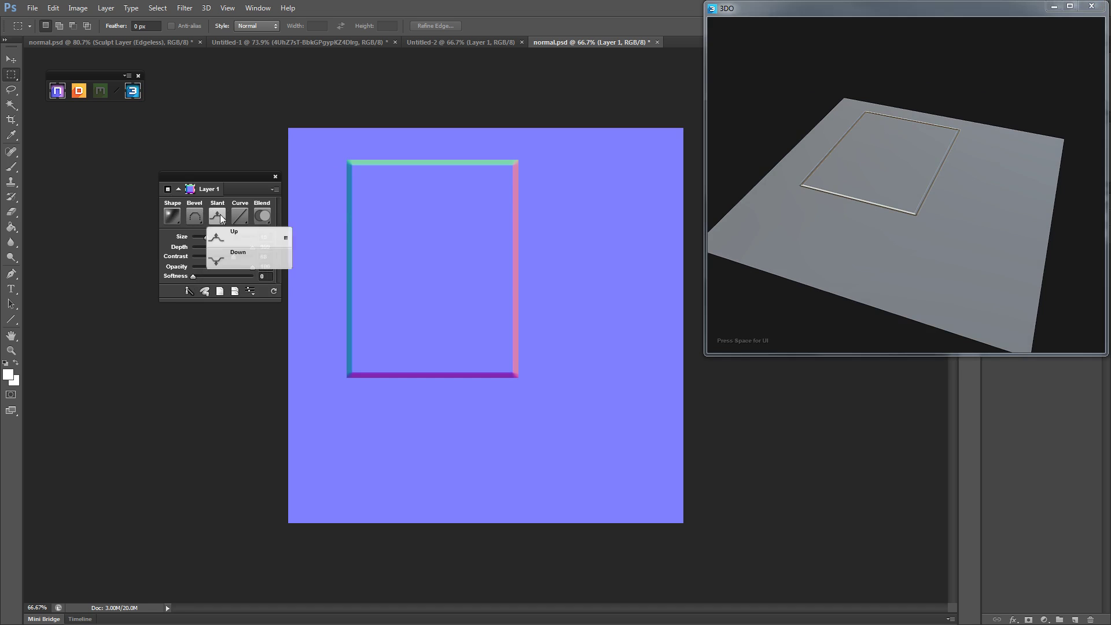
pyautogui.click(221, 240)
pyautogui.moveTo(879, 217); pyautogui.dragTo(978, 174)
pyautogui.click(230, 212)
pyautogui.click(219, 216)
pyautogui.click(225, 259)
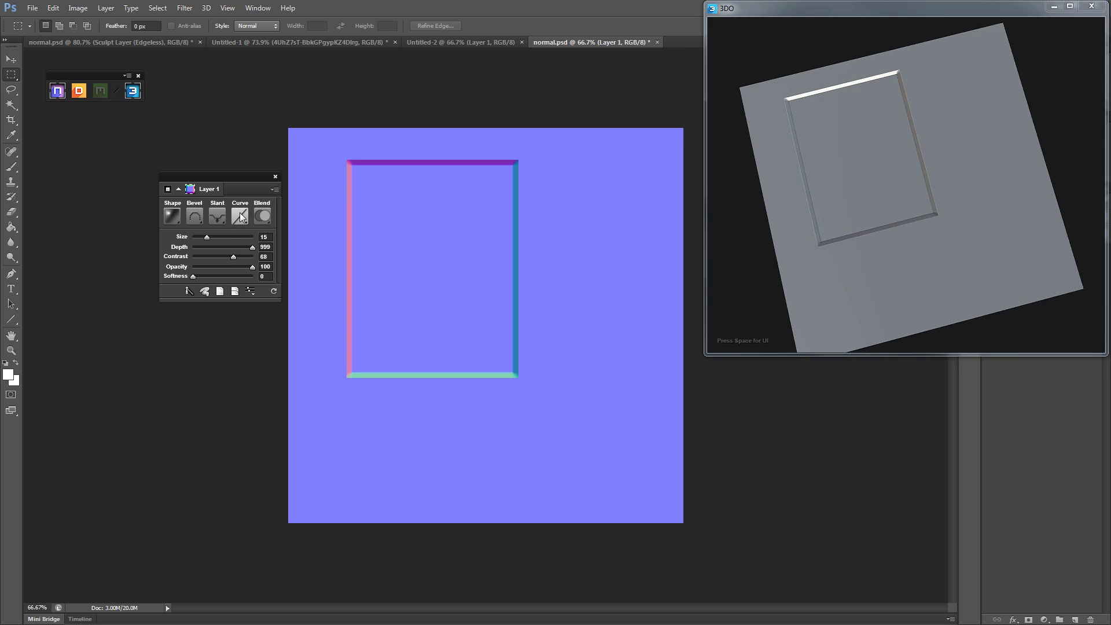
# Try two different curve profiles on the rectangle's bevel and inspect the edges in the 3DO preview
pyautogui.click(239, 216)
pyautogui.click(262, 357)
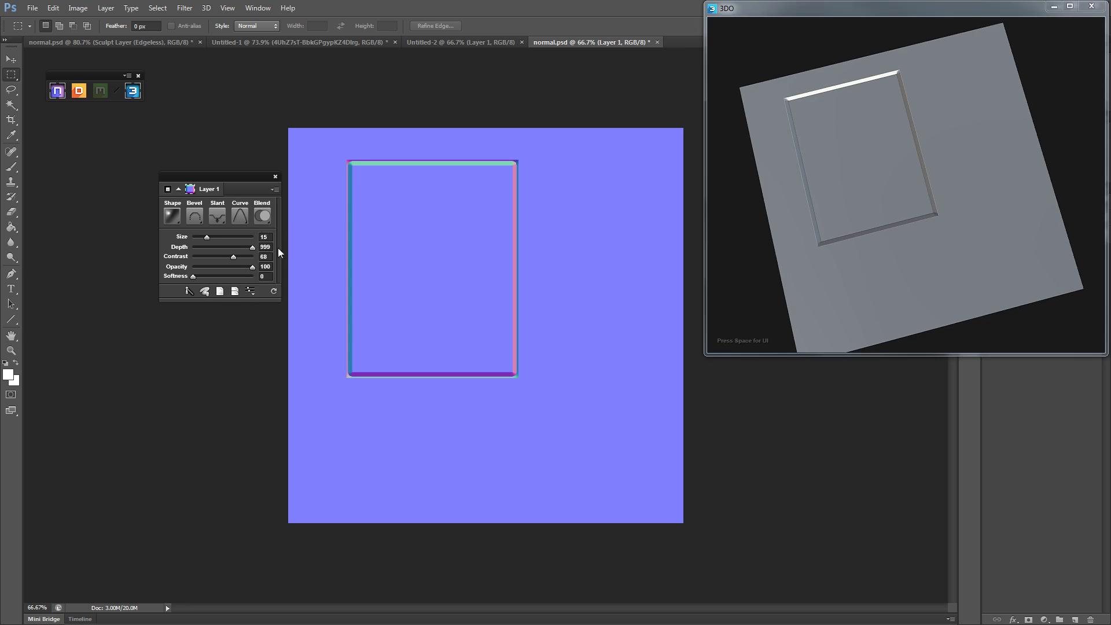
pyautogui.click(247, 217)
pyautogui.click(245, 304)
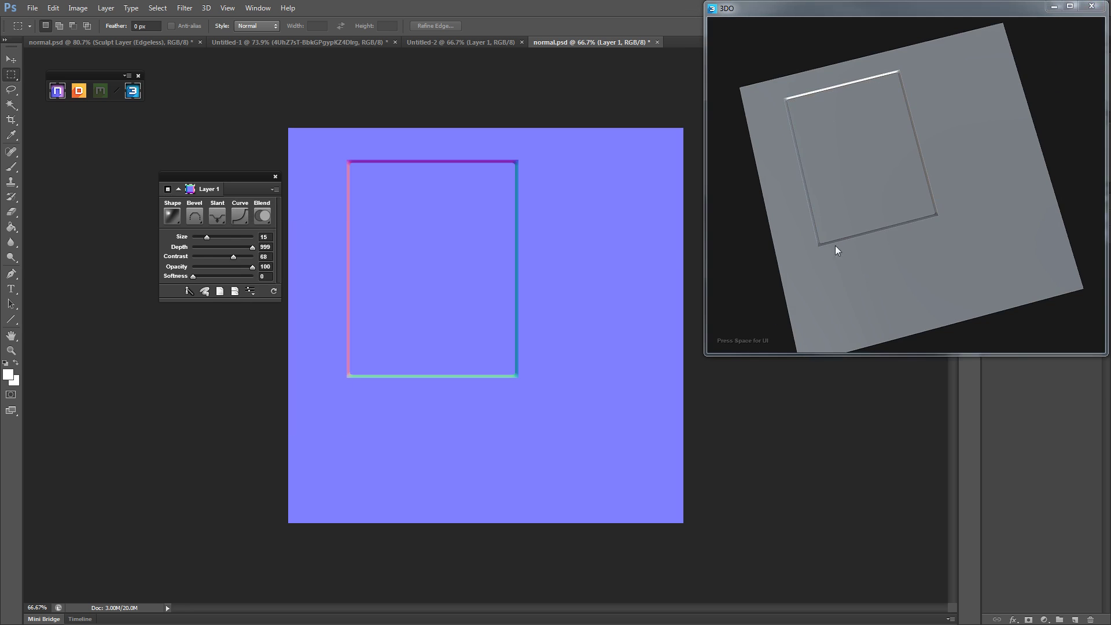
pyautogui.moveTo(919, 185)
pyautogui.mouseDown()
pyautogui.moveTo(914, 126)
pyautogui.moveTo(905, 185)
pyautogui.mouseUp()
# Try the Overlay blend on the rectangle's normal shape and restore the Normal blend
pyautogui.click(265, 216)
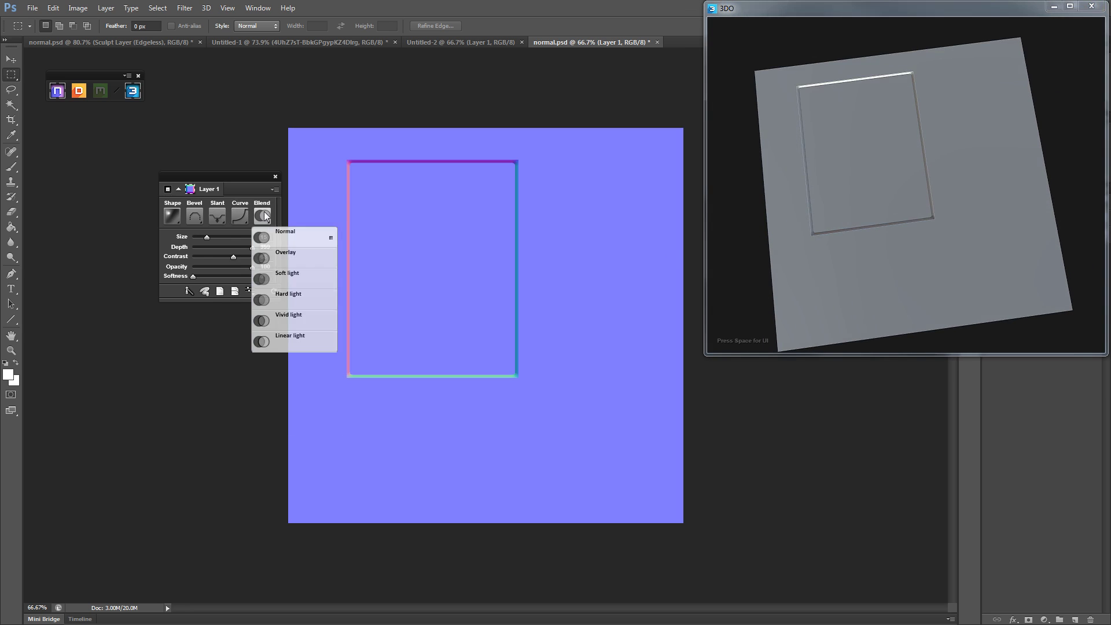
pyautogui.click(270, 254)
pyautogui.click(265, 216)
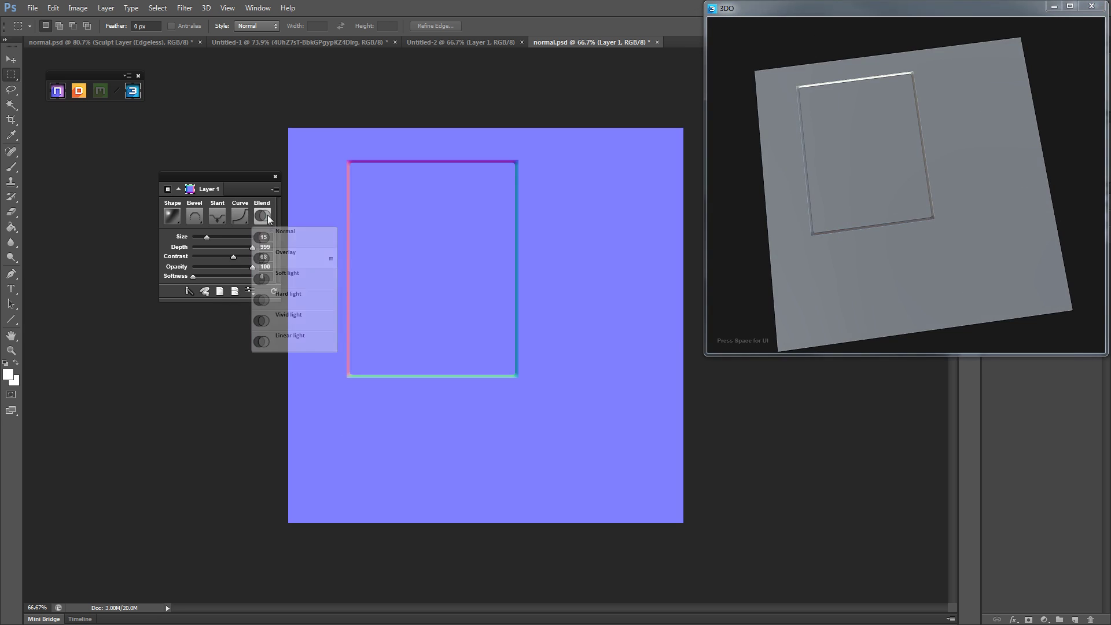
pyautogui.click(270, 235)
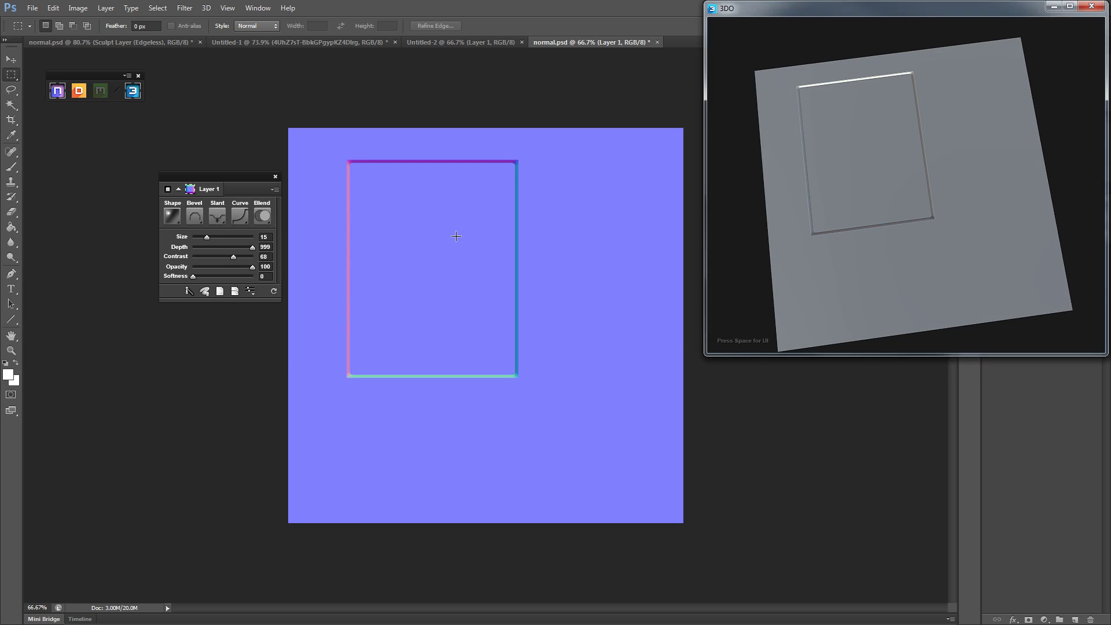
pyautogui.click(242, 217)
pyautogui.click(280, 256)
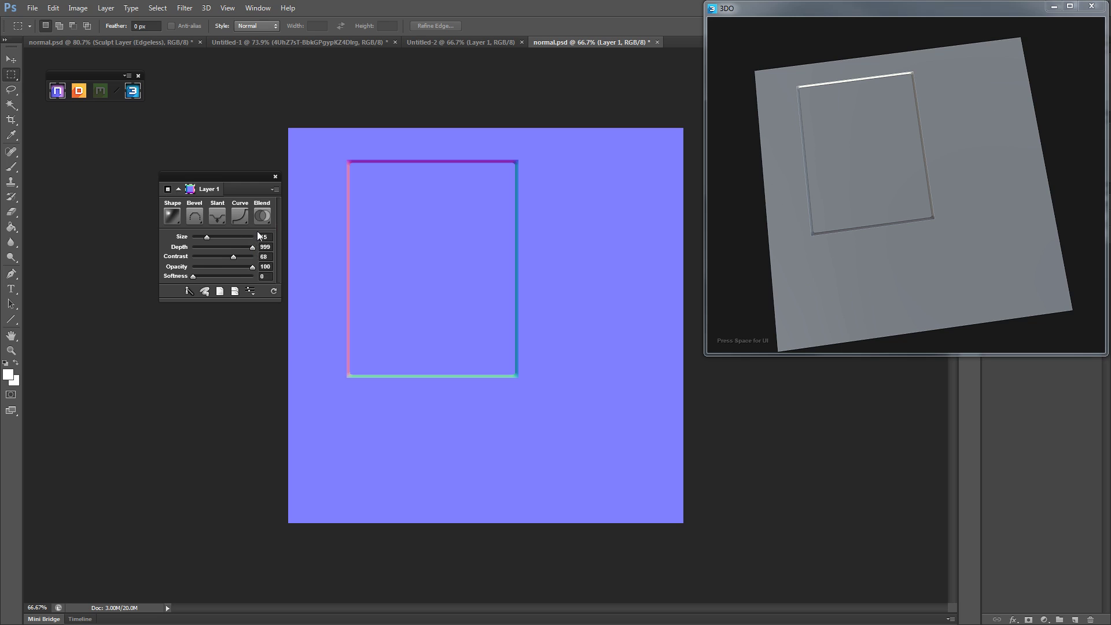
pyautogui.click(262, 216)
pyautogui.click(270, 237)
# Delete the Layer 1 group with its contents and add a new empty layer, moving the 3DO preview out of the way
pyautogui.moveTo(969, 8); pyautogui.dragTo(620, 164)
pyautogui.rightClick(1041, 286)
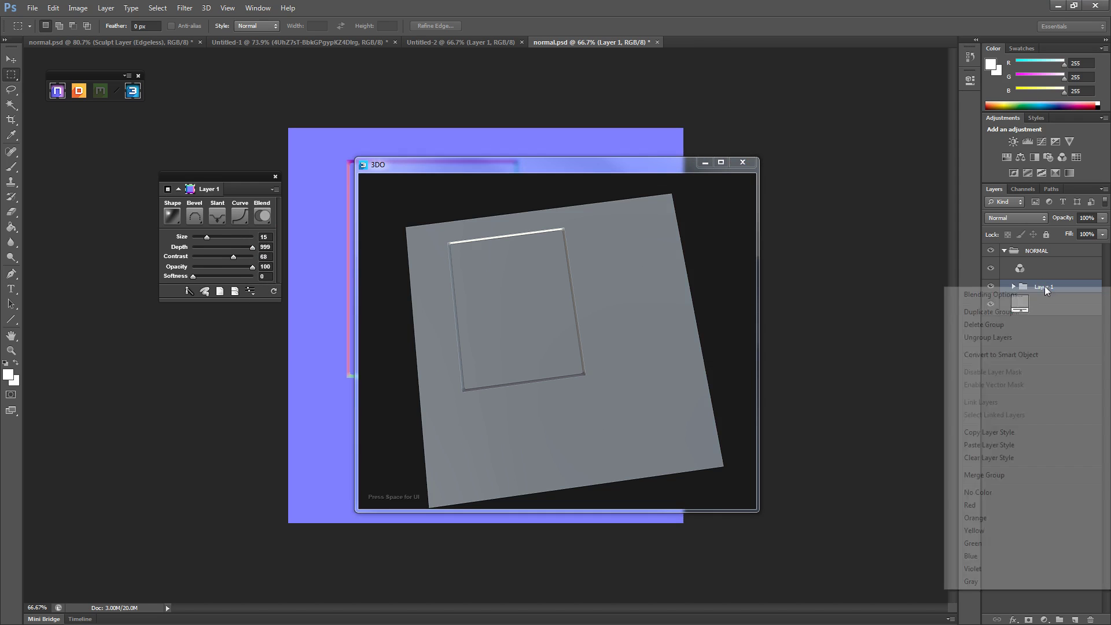
pyautogui.click(995, 325)
pyautogui.press('Return')
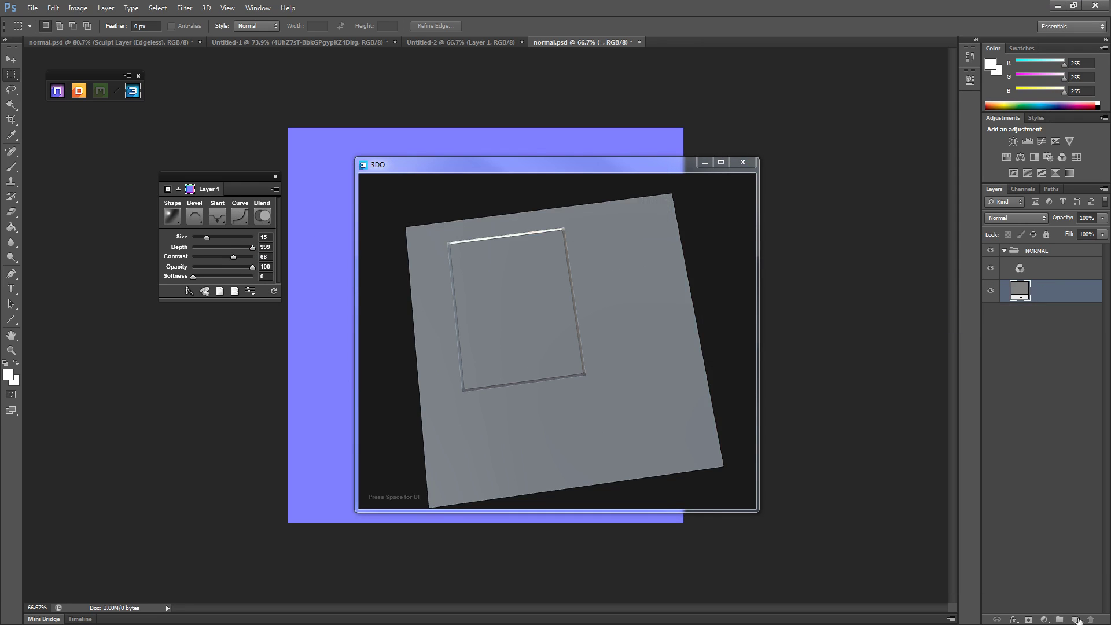
pyautogui.moveTo(564, 166); pyautogui.dragTo(892, 30)
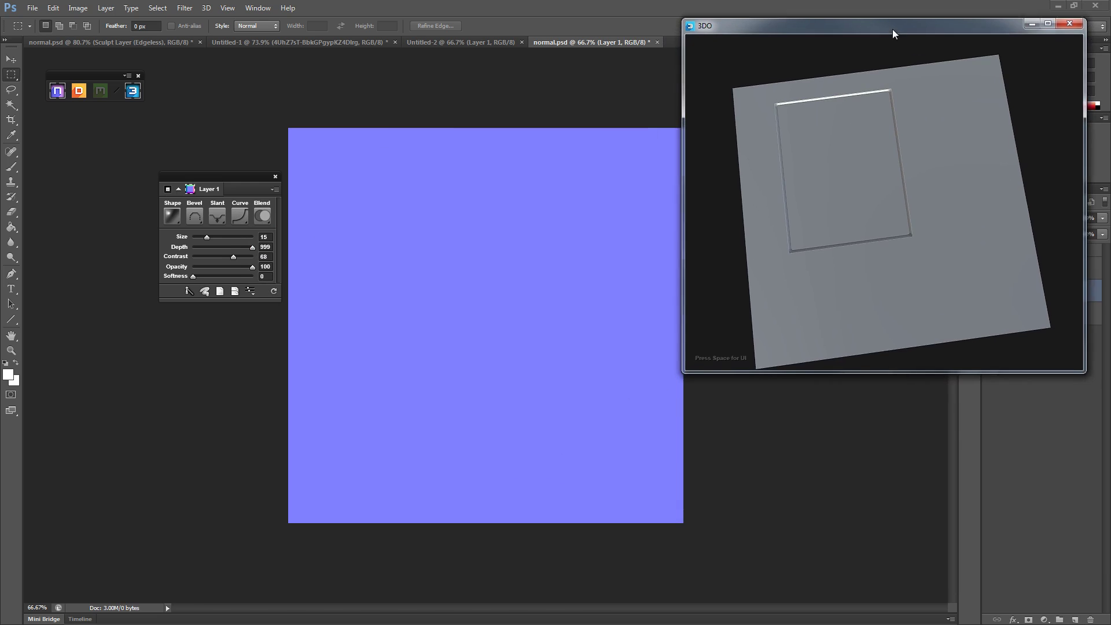
# Select a thin frame around the canvas edge and add a narrow vertical strip down its middle to the selection
pyautogui.click(485, 144)
pyautogui.hotkey('ctrl', 'a')
pyautogui.moveTo(724, 26); pyautogui.dragTo(793, 49)
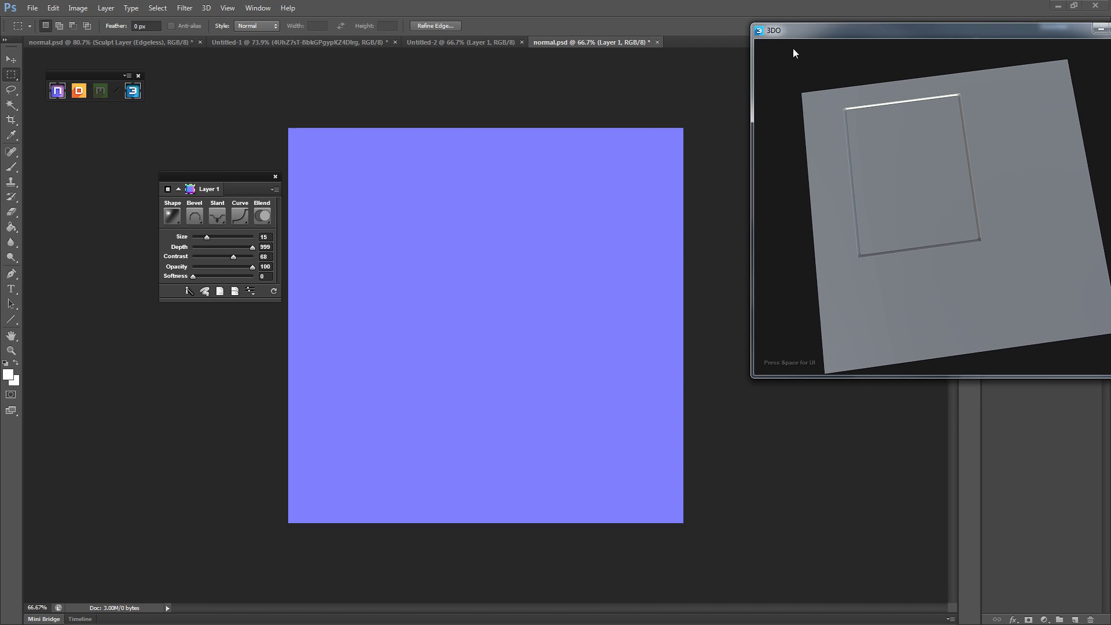
pyautogui.click(299, 136)
pyautogui.hotkey('ctrl', 'a')
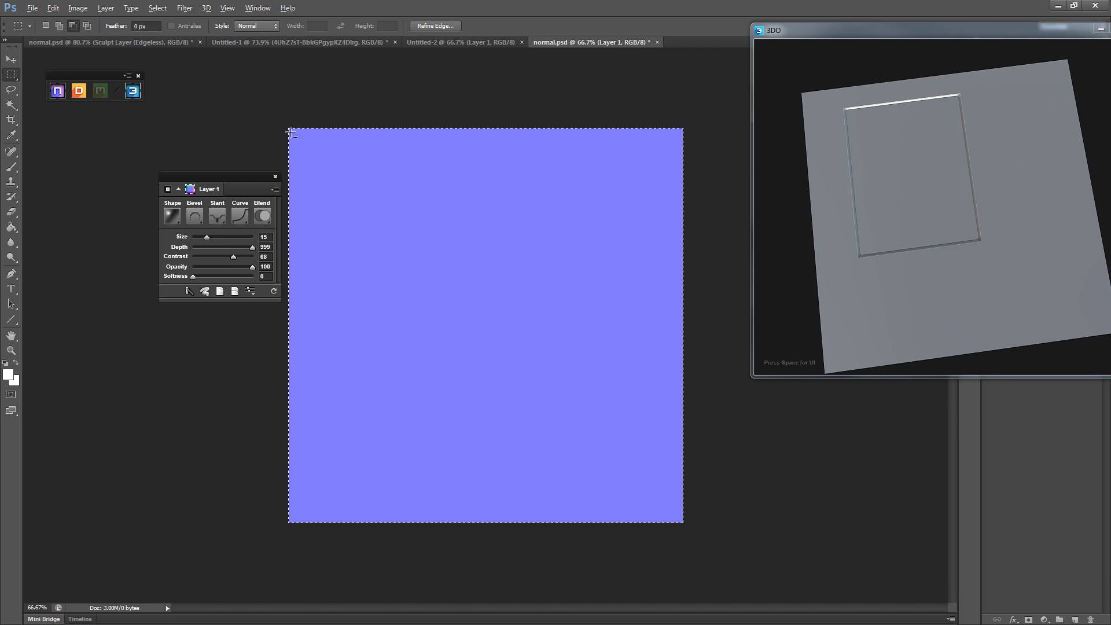
pyautogui.moveTo(293, 133); pyautogui.dragTo(681, 521)
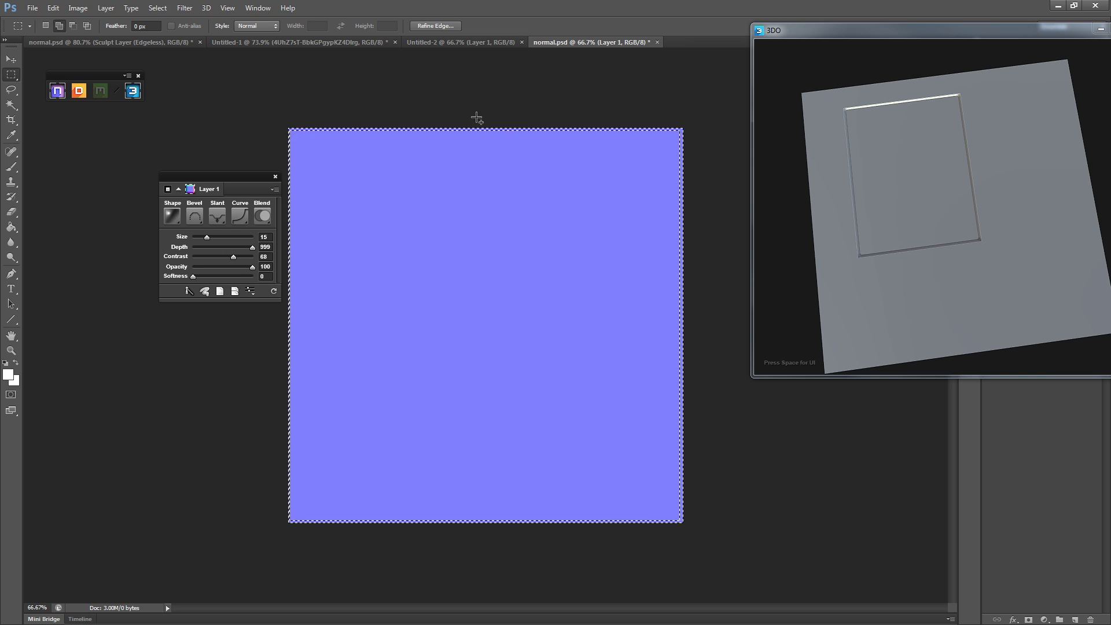
pyautogui.moveTo(478, 114); pyautogui.dragTo(481, 573)
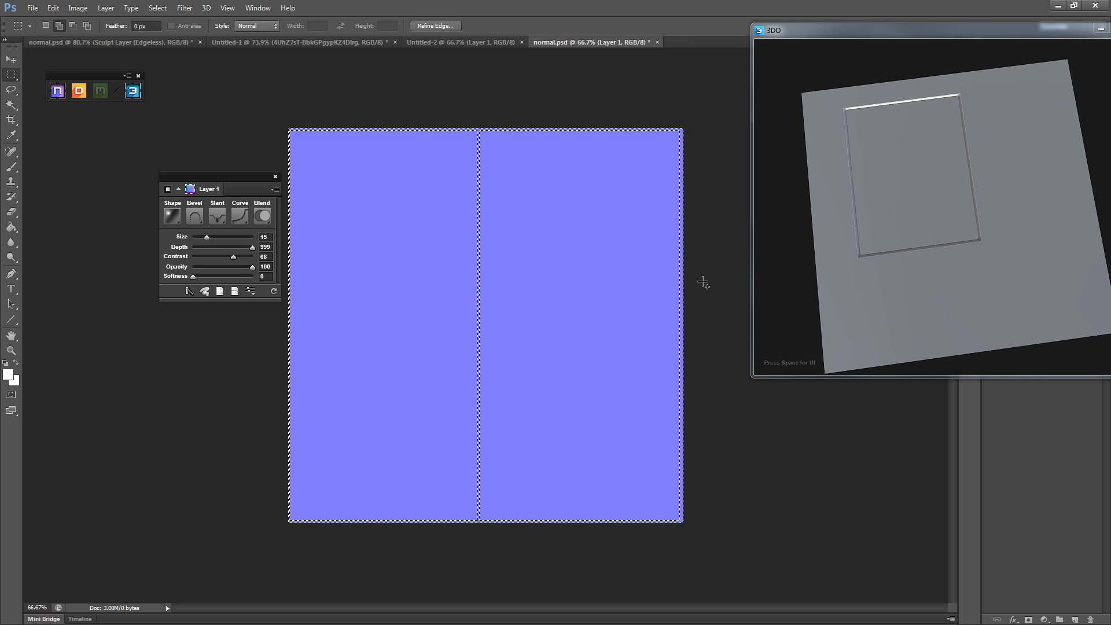
pyautogui.moveTo(693, 299)
pyautogui.mouseDown()
pyautogui.moveTo(218, 317)
pyautogui.moveTo(240, 301)
pyautogui.moveTo(730, 332)
pyautogui.moveTo(685, 310)
pyautogui.moveTo(696, 304)
pyautogui.mouseUp()
pyautogui.hotkey('ctrl', 'z')
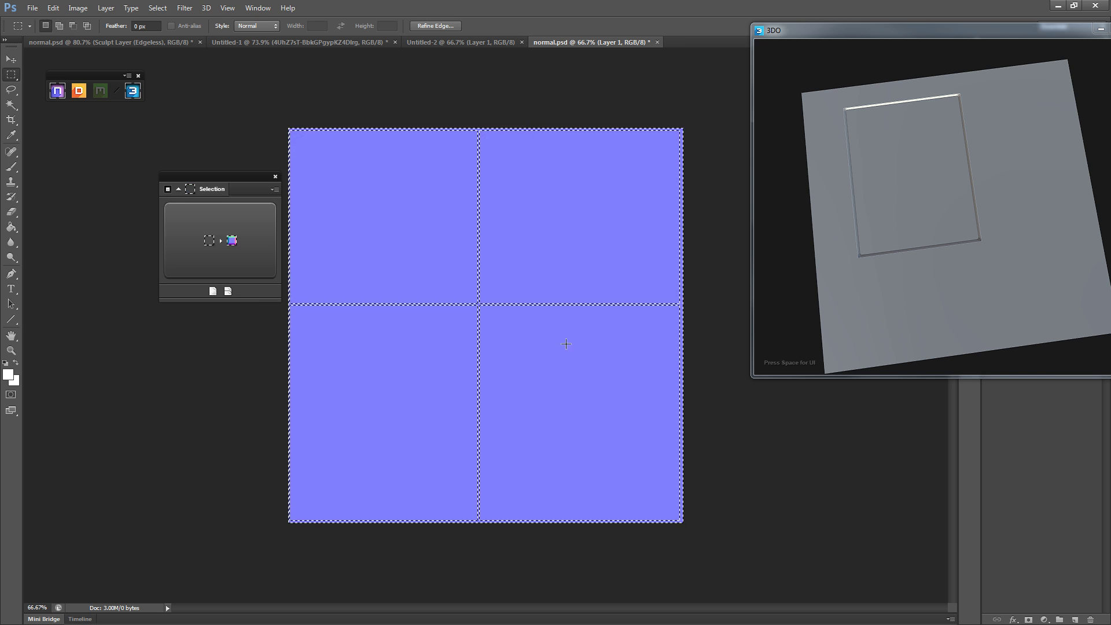
pyautogui.moveTo(286, 306); pyautogui.dragTo(703, 308)
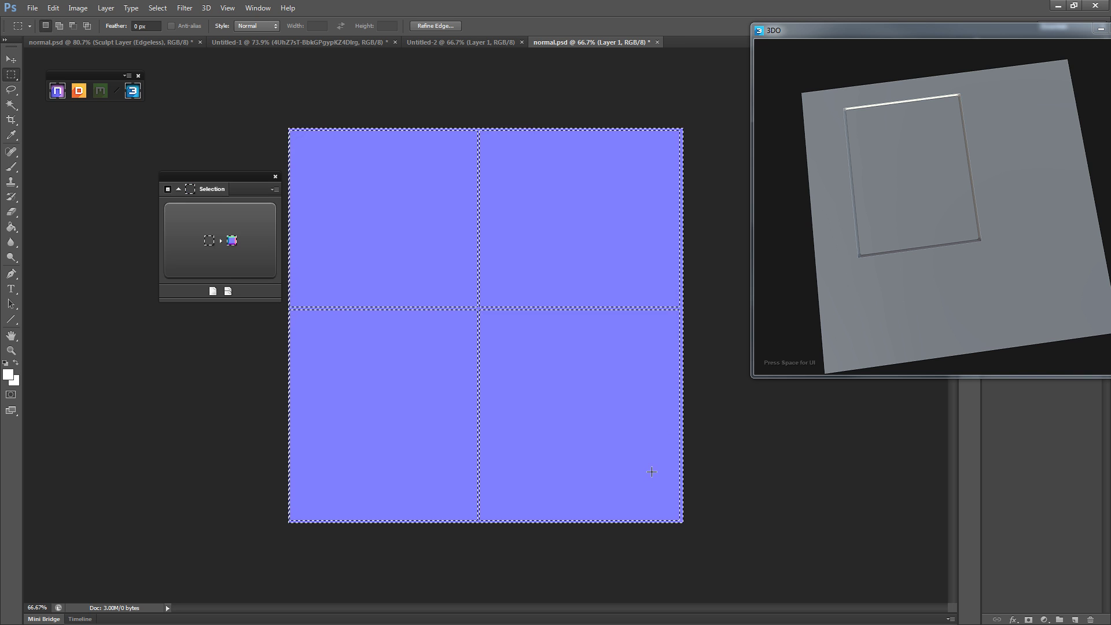
pyautogui.hotkey('ctrl', 'z')
pyautogui.moveTo(286, 310); pyautogui.dragTo(706, 313)
pyautogui.hotkey('ctrl', 'z')
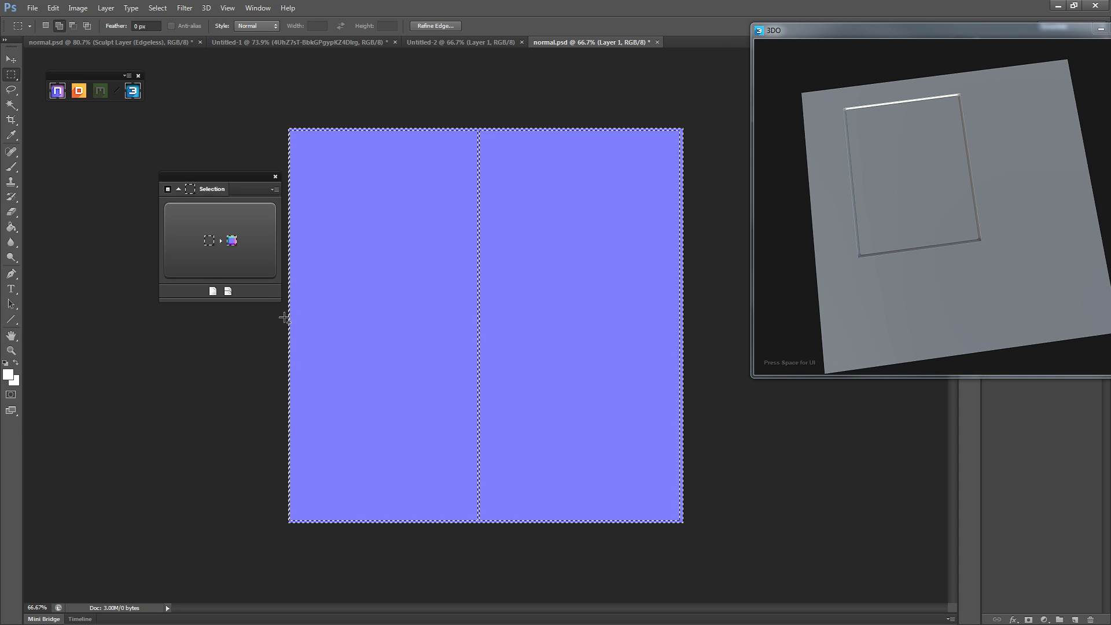
# Add a narrow horizontal strip across the middle of the selection and convert the grid selection to an nDO normal shape
pyautogui.moveTo(495, 335); pyautogui.dragTo(730, 324)
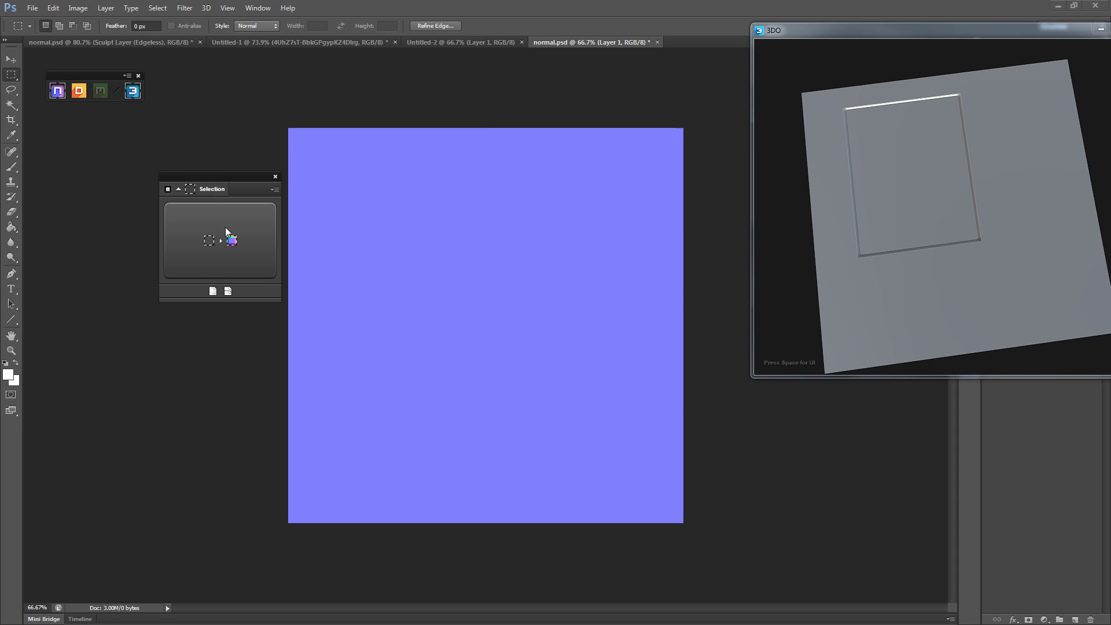
pyautogui.click(198, 242)
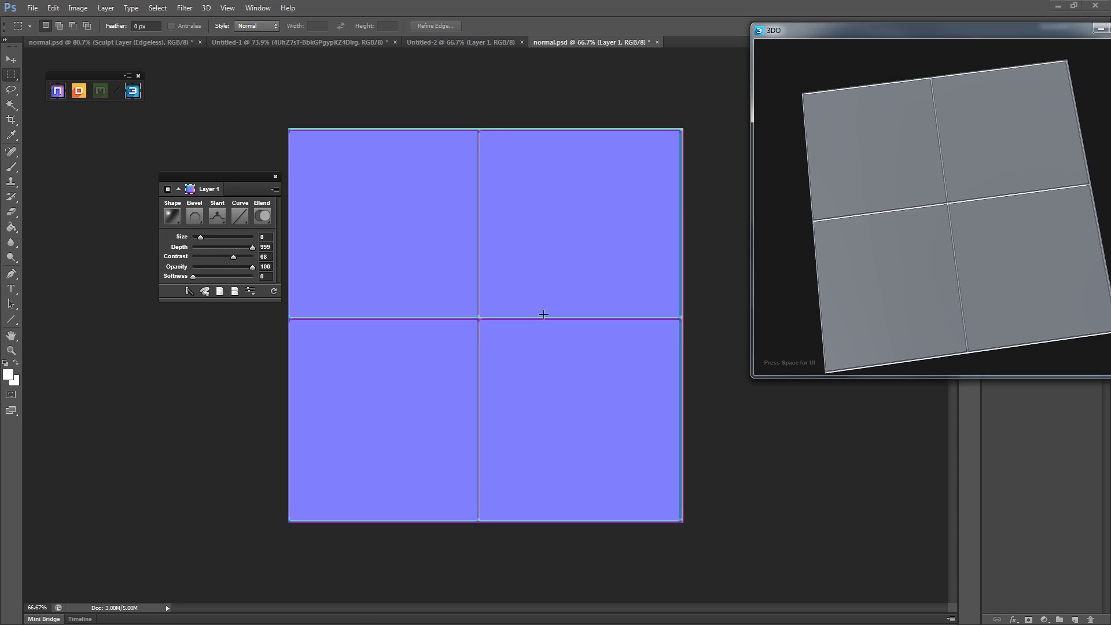
pyautogui.moveTo(990, 130); pyautogui.dragTo(839, 358)
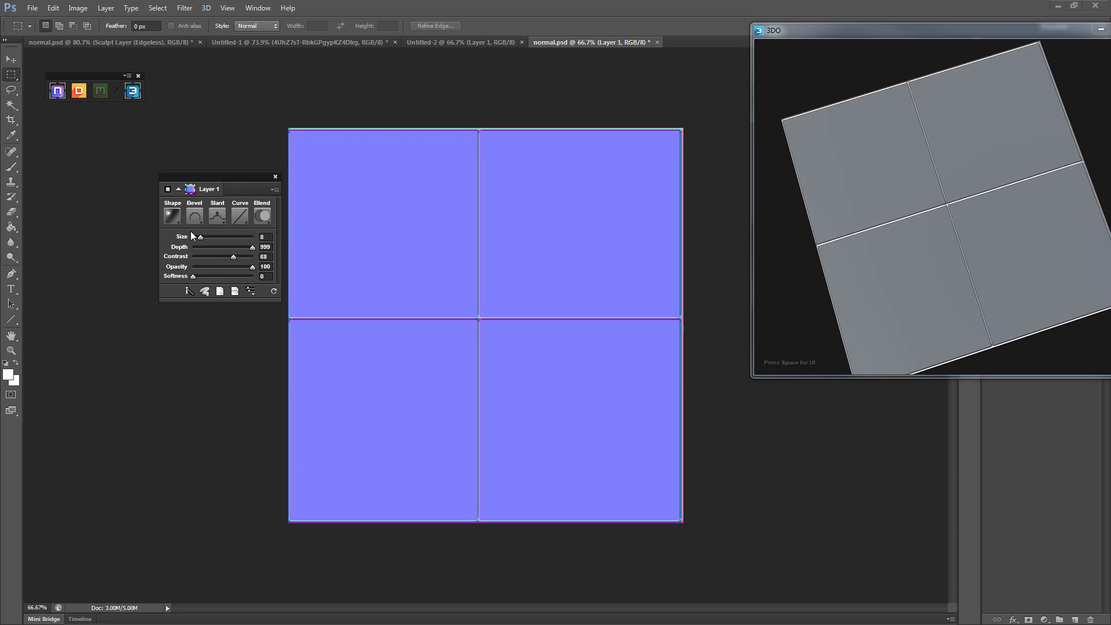
# Set the grid shape's slant to Down and check its lines in the 3DO preview
pyautogui.click(228, 215)
pyautogui.click(251, 259)
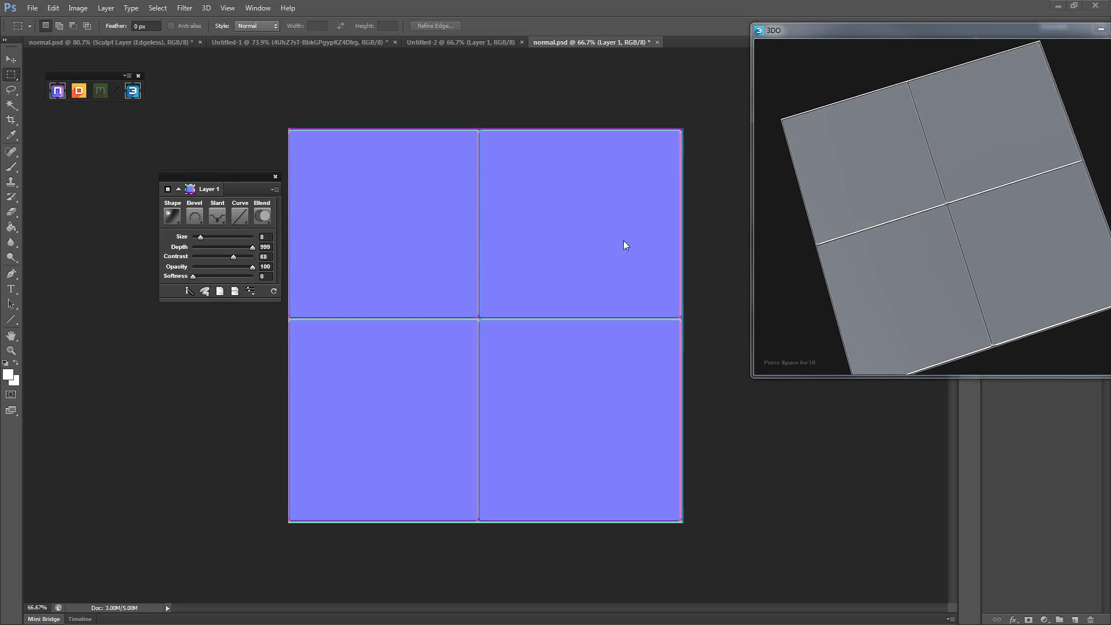
pyautogui.moveTo(776, 240); pyautogui.dragTo(902, 209)
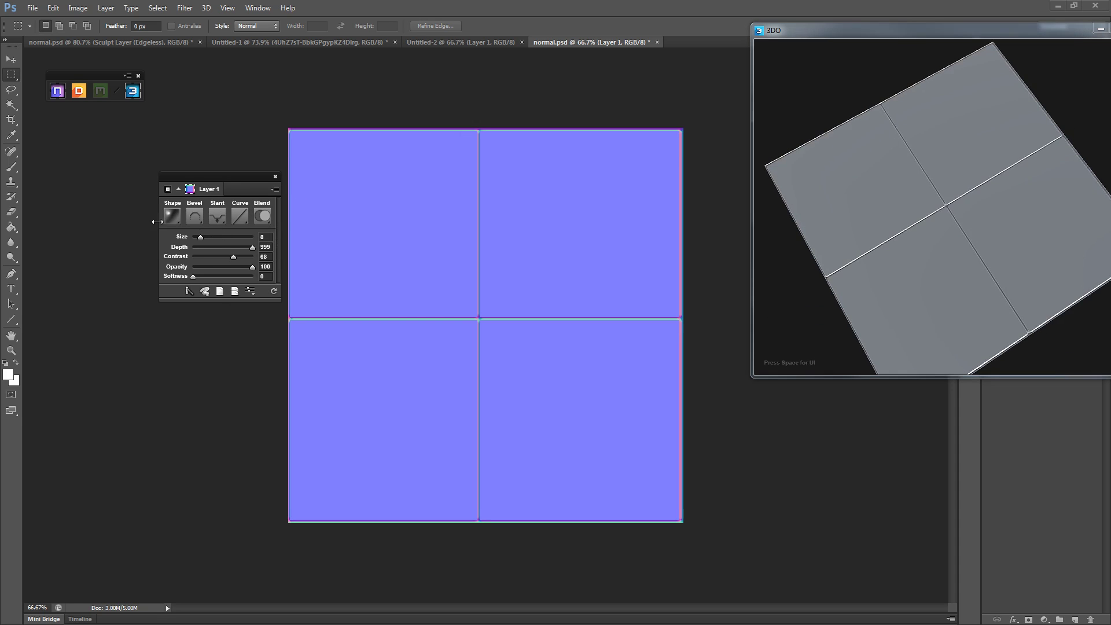
# Maximise the 3DO preview to examine the grid lines up close, and return it to a small window beside the canvas
pyautogui.click(169, 213)
pyautogui.doubleClick(842, 33)
pyautogui.scroll(10, 598, 280)
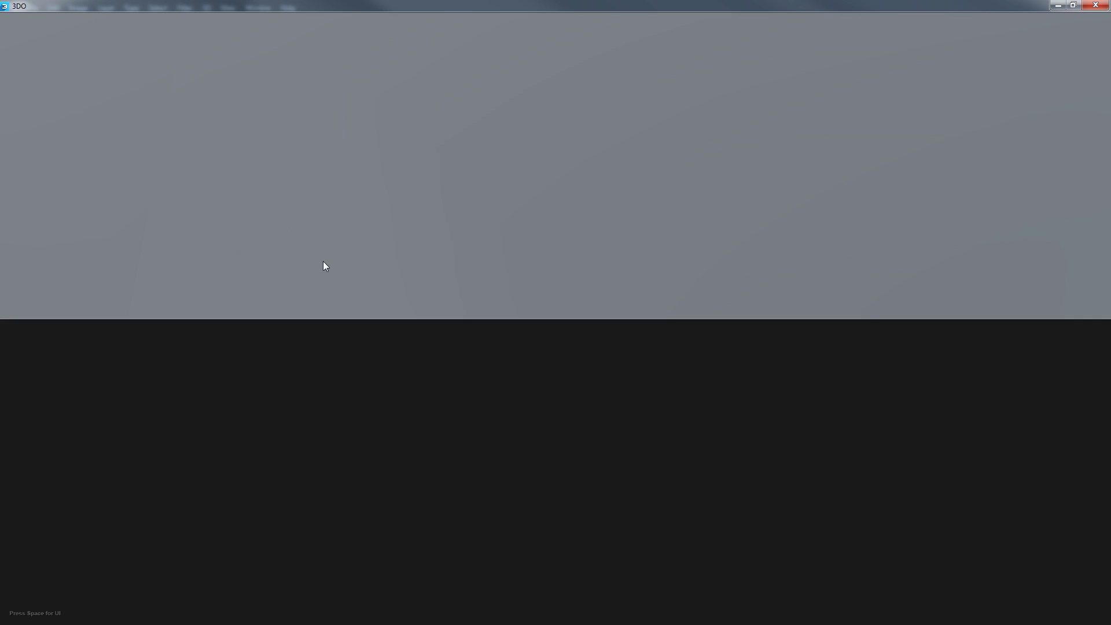
pyautogui.moveTo(322, 262); pyautogui.dragTo(517, 281)
pyautogui.scroll(-10, 542, 301)
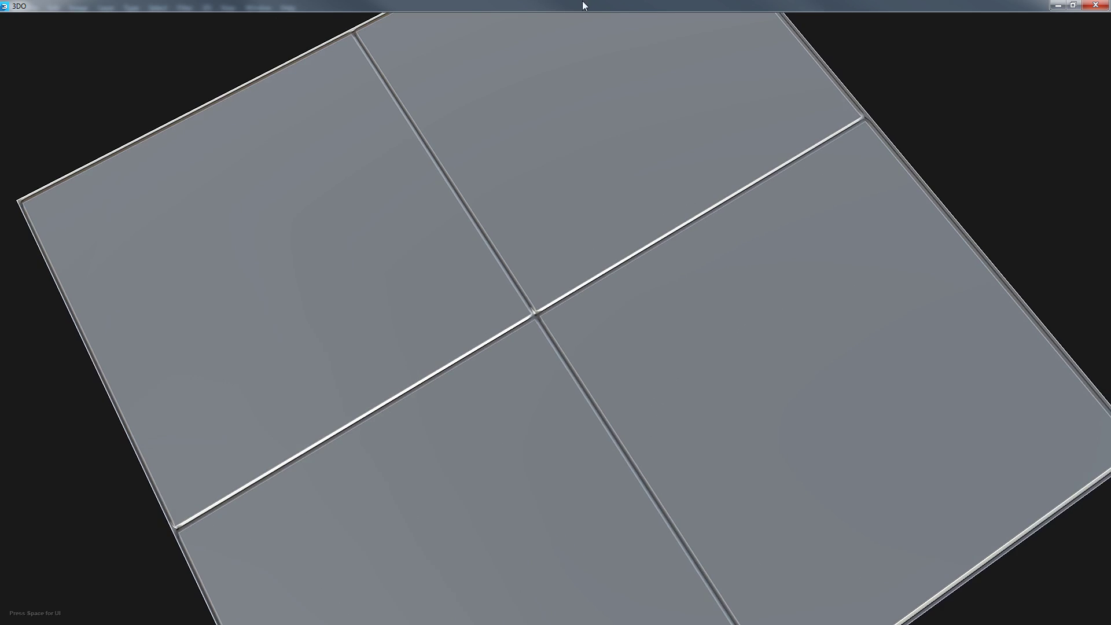
pyautogui.doubleClick(582, 1)
pyautogui.moveTo(693, 102); pyautogui.dragTo(916, 58)
# Set the grid to the Chiseled shape with a Groove bevel and inspect the result in the 3DO preview
pyautogui.click(176, 213)
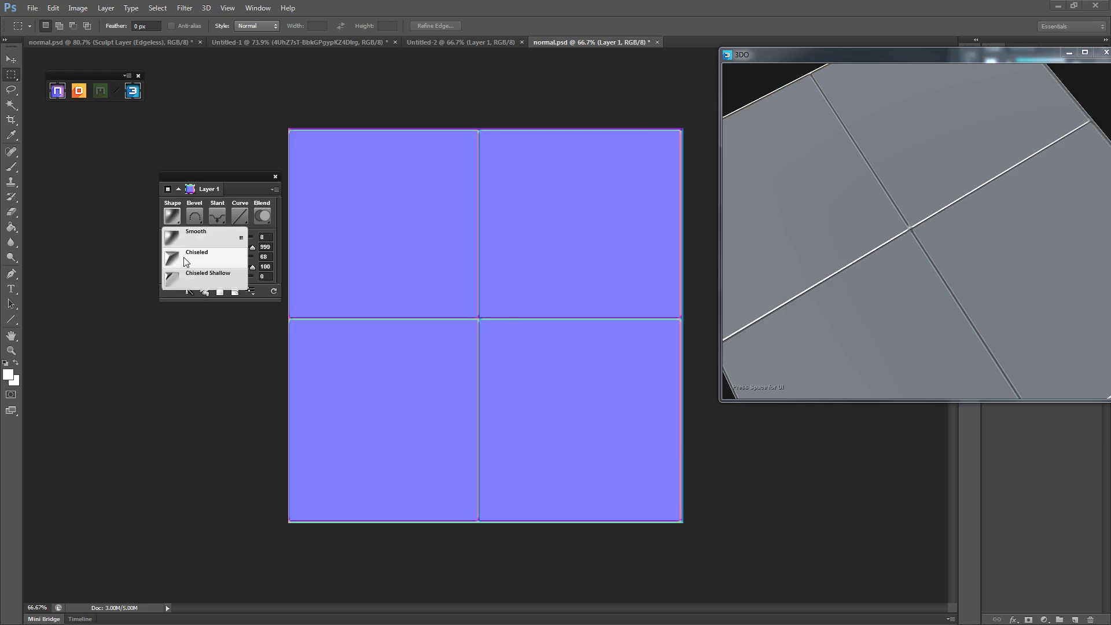
pyautogui.moveTo(925, 152); pyautogui.dragTo(839, 99)
pyautogui.click(170, 214)
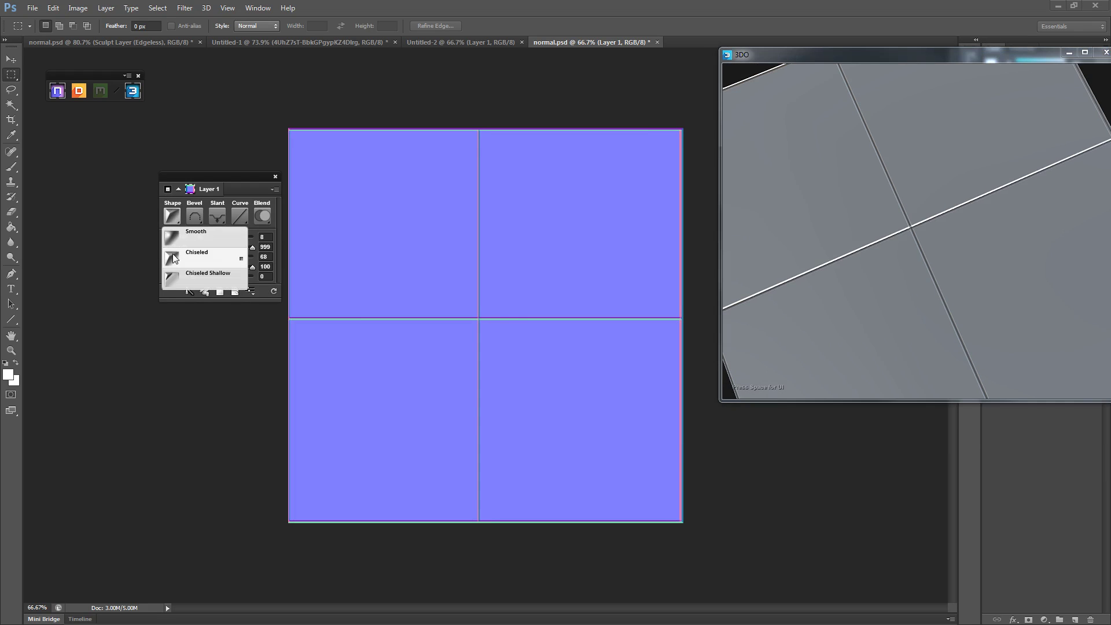
pyautogui.click(175, 258)
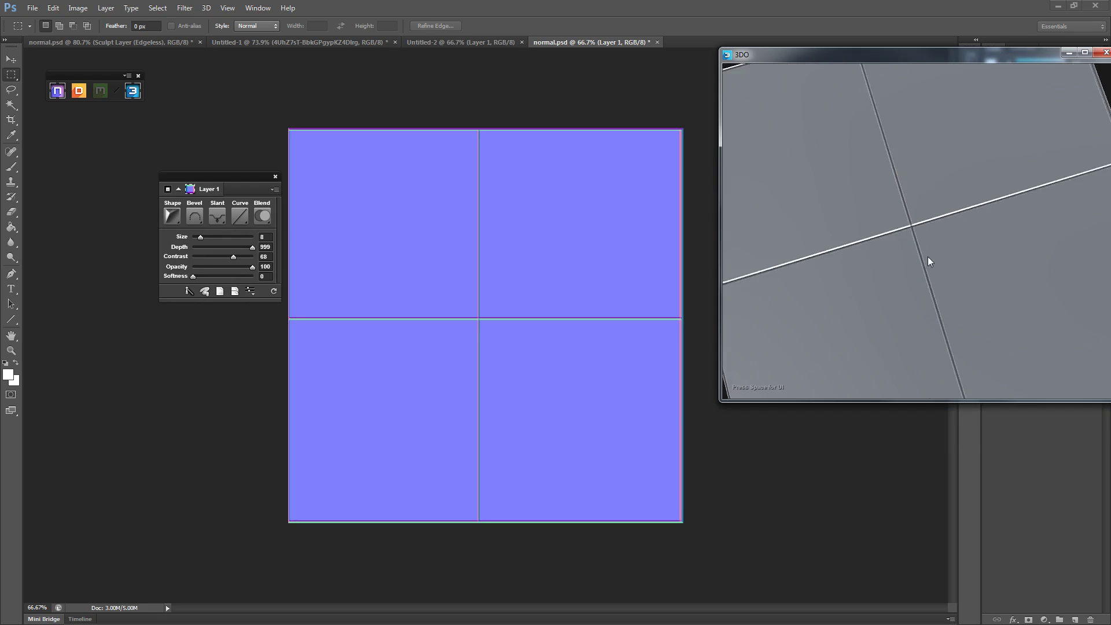
pyautogui.click(195, 216)
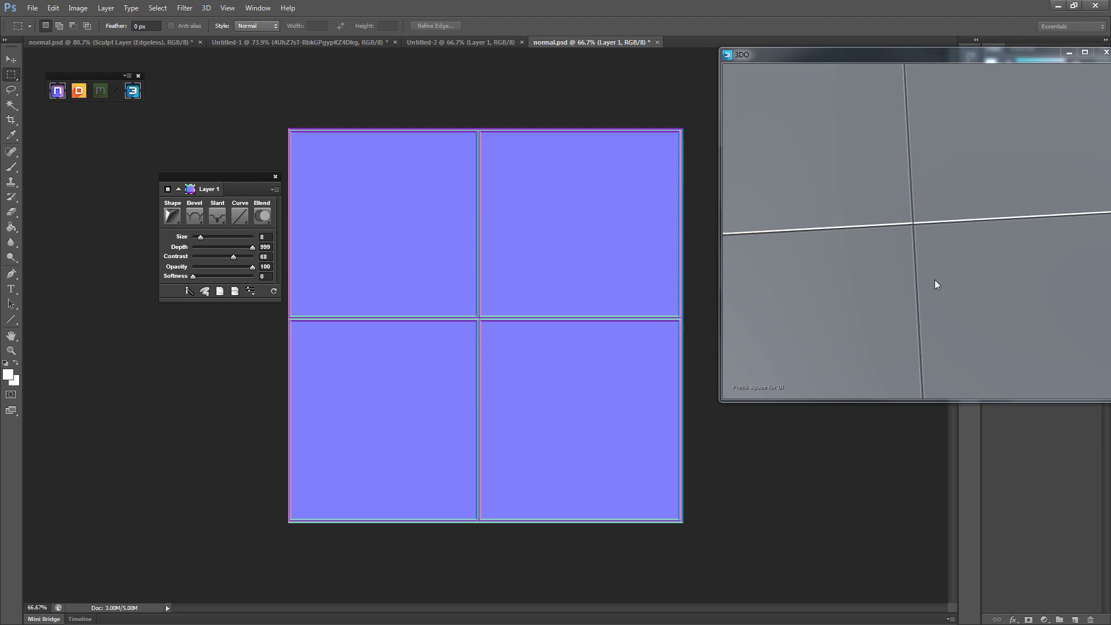
pyautogui.moveTo(903, 266)
pyautogui.mouseDown()
pyautogui.moveTo(1019, 203)
pyautogui.moveTo(1109, 195)
pyautogui.moveTo(910, 287)
pyautogui.mouseUp()
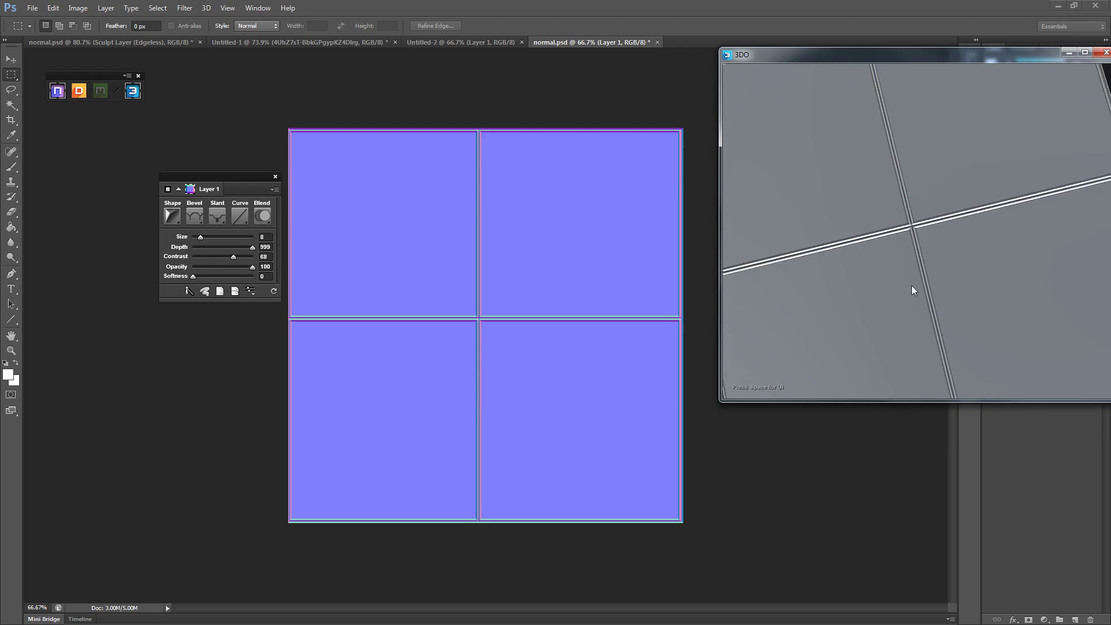
# Change the grid shape's bevel to Inner and check the whole plane in the 3DO preview
pyautogui.scroll(-3, 952, 237)
pyautogui.moveTo(952, 237); pyautogui.dragTo(928, 209)
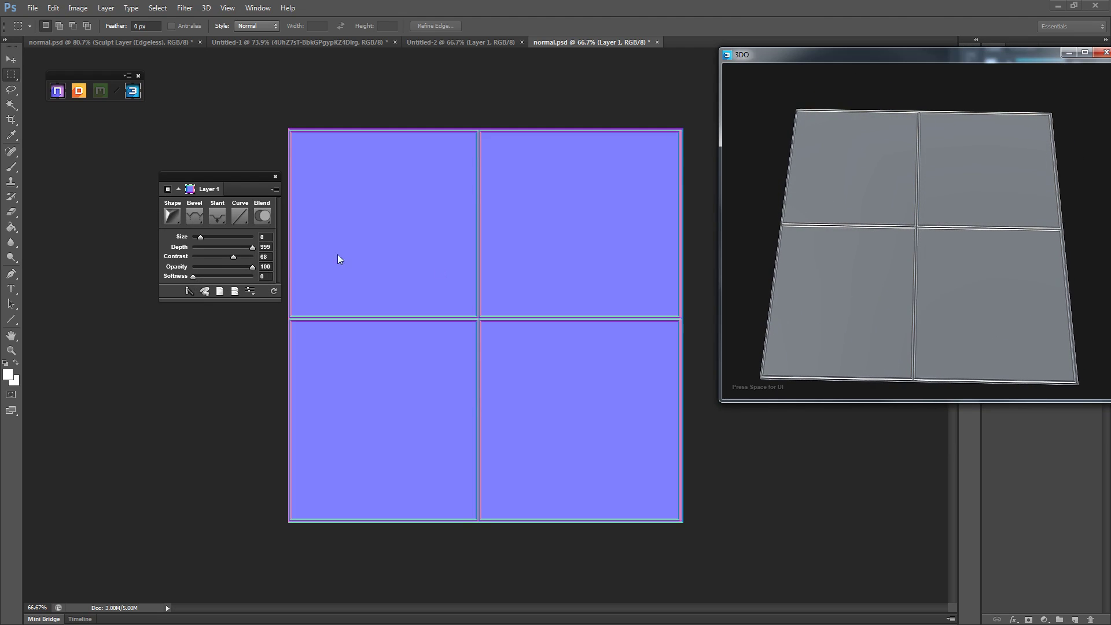
pyautogui.click(191, 217)
pyautogui.click(218, 220)
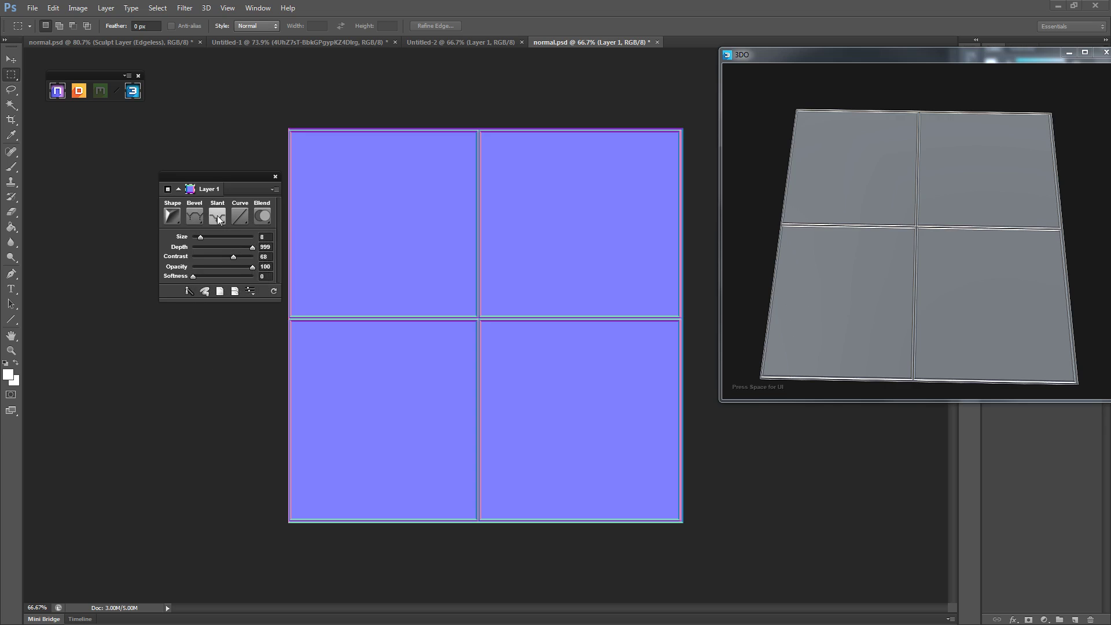
pyautogui.click(198, 218)
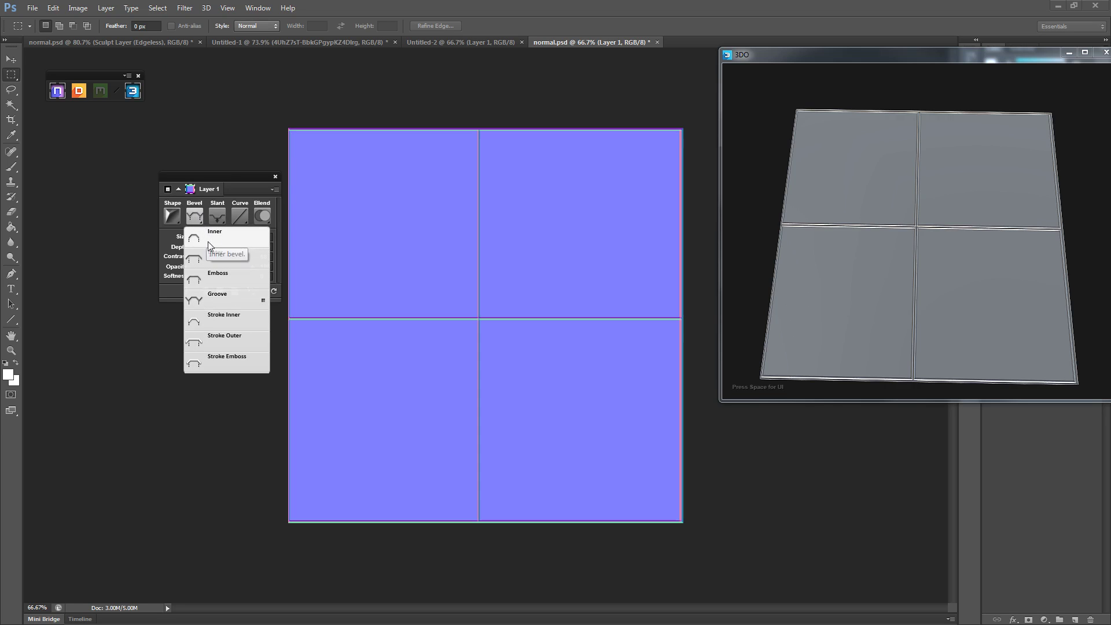
pyautogui.click(207, 241)
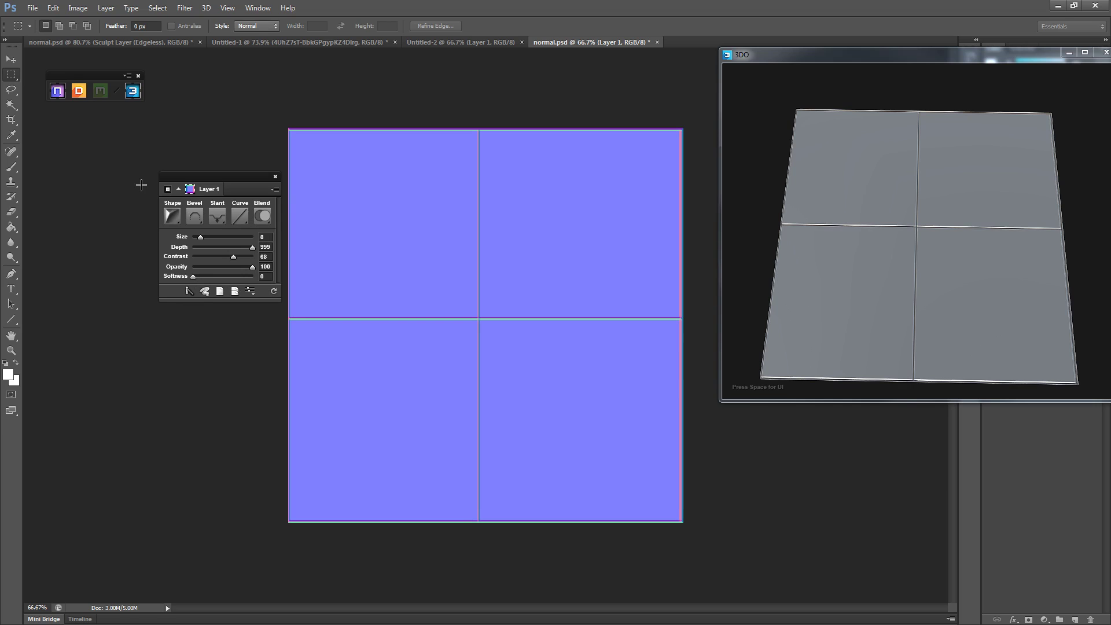
# Draw a circular selection with the Elliptical Marquee in the upper-left panel, close to the central vertical groove
pyautogui.rightClick(17, 78)
pyautogui.click(52, 86)
pyautogui.scroll(5, 462, 185)
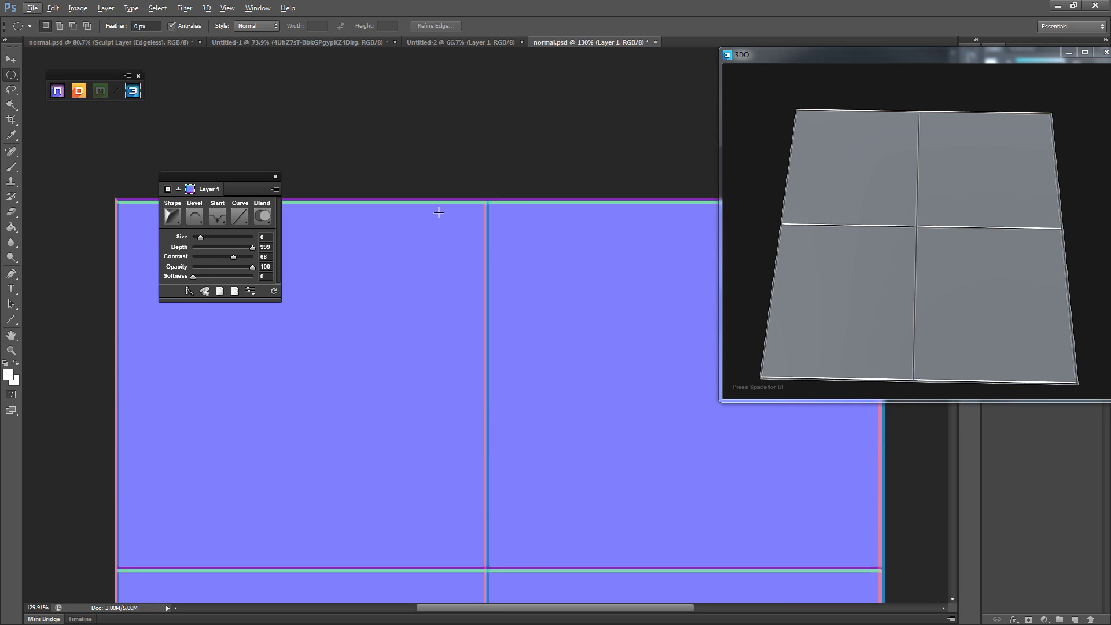
pyautogui.scroll(5, 442, 214)
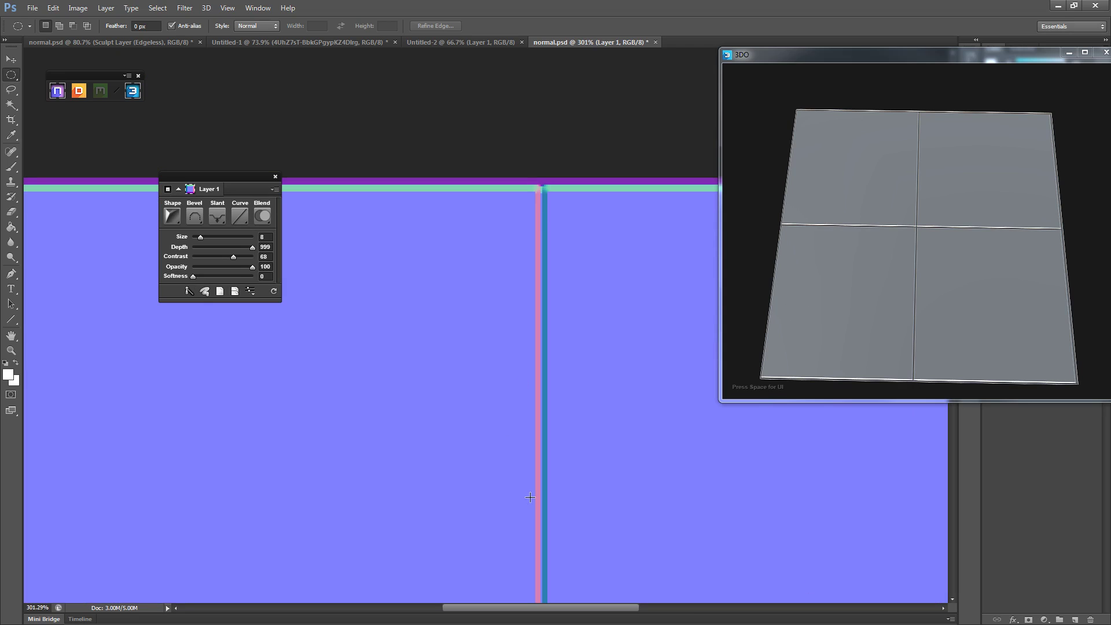
pyautogui.moveTo(442, 228); pyautogui.dragTo(479, 267)
pyautogui.moveTo(382, 241); pyautogui.dragTo(483, 331)
pyautogui.hotkey('ctrl', 'd')
pyautogui.moveTo(336, 265); pyautogui.dragTo(468, 462)
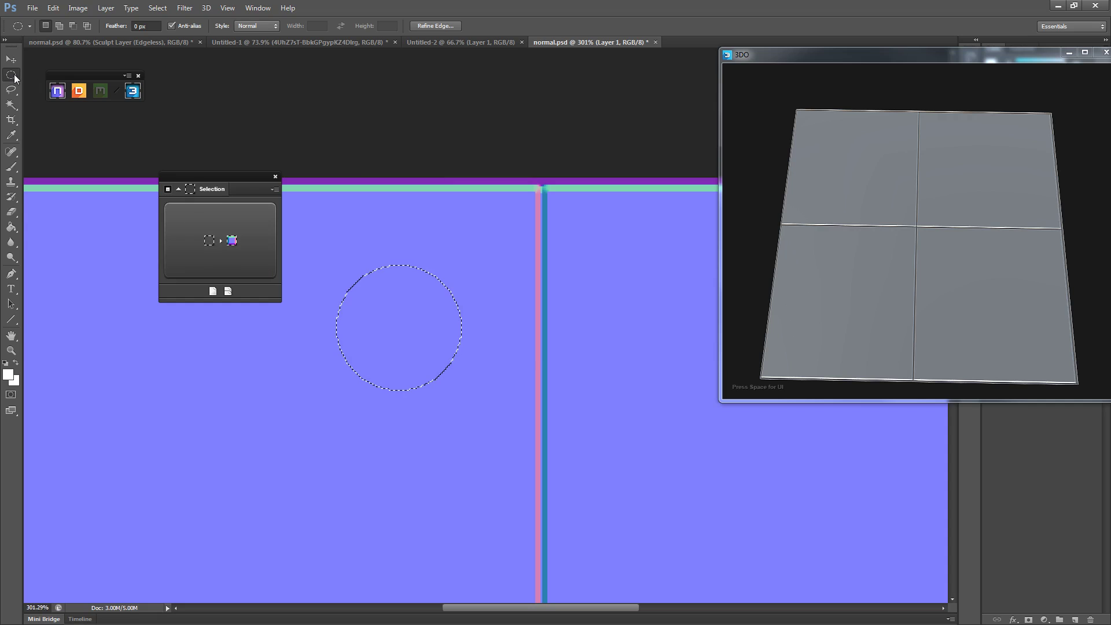
# Subtract a tall, narrow rectangle from the middle of the circular selection with the Rectangular Marquee
pyautogui.moveTo(14, 78); pyautogui.dragTo(42, 76)
pyautogui.moveTo(392, 255); pyautogui.dragTo(405, 449)
pyautogui.hotkey('ctrl', 'z')
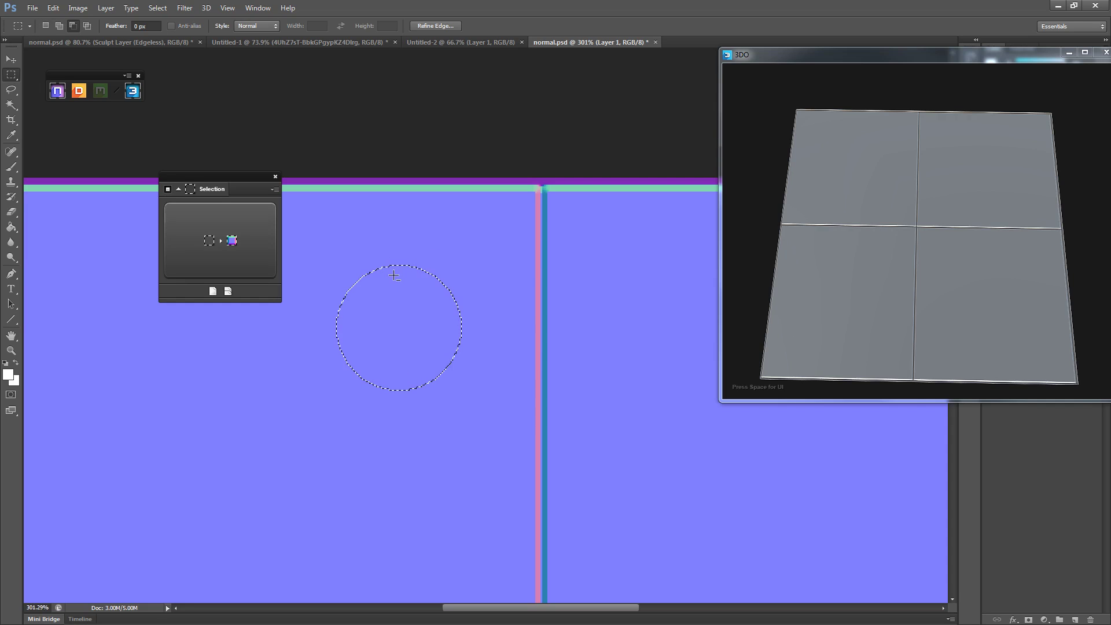
pyautogui.moveTo(393, 274)
pyautogui.mouseDown()
pyautogui.moveTo(409, 379)
pyautogui.moveTo(408, 282)
pyautogui.mouseUp()
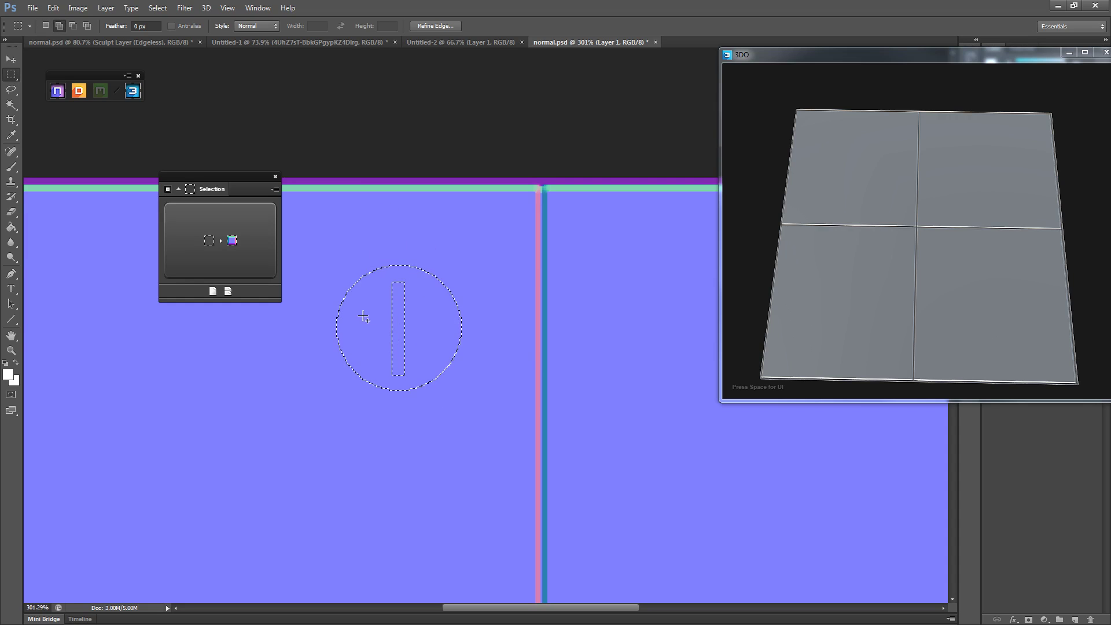
# Subtract a horizontal bar across the vertical slot so the circular selection has a cross-shaped cutout like a screw head
pyautogui.moveTo(359, 314); pyautogui.dragTo(435, 322)
pyautogui.hotkey('ctrl', 'z')
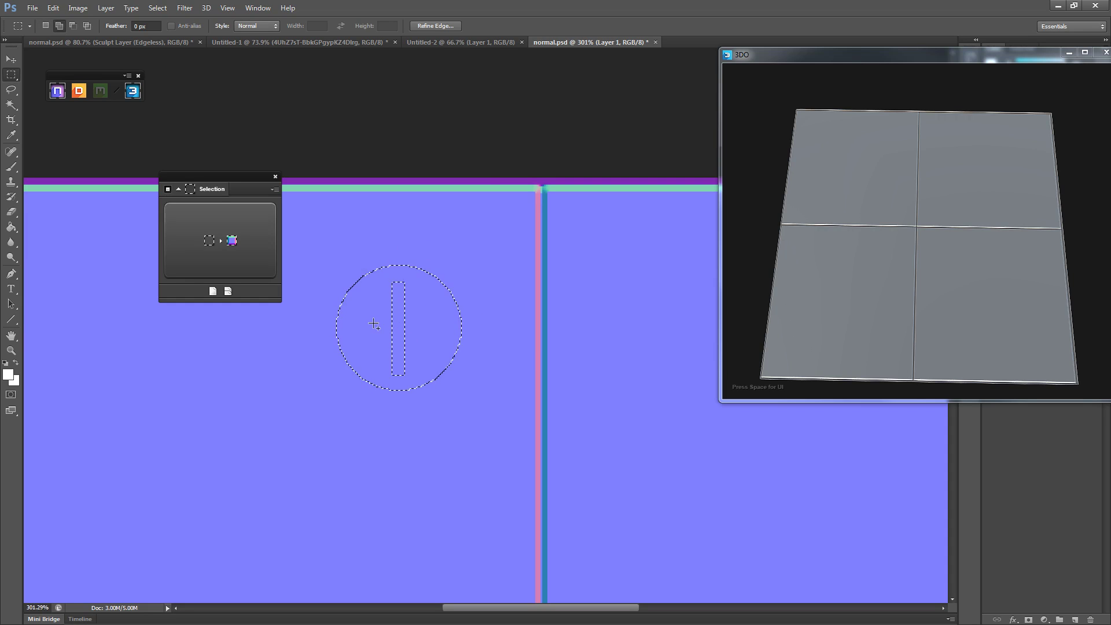
pyautogui.moveTo(358, 317); pyautogui.dragTo(441, 324)
pyautogui.hotkey('ctrl', 'z')
pyautogui.moveTo(360, 319); pyautogui.dragTo(432, 333)
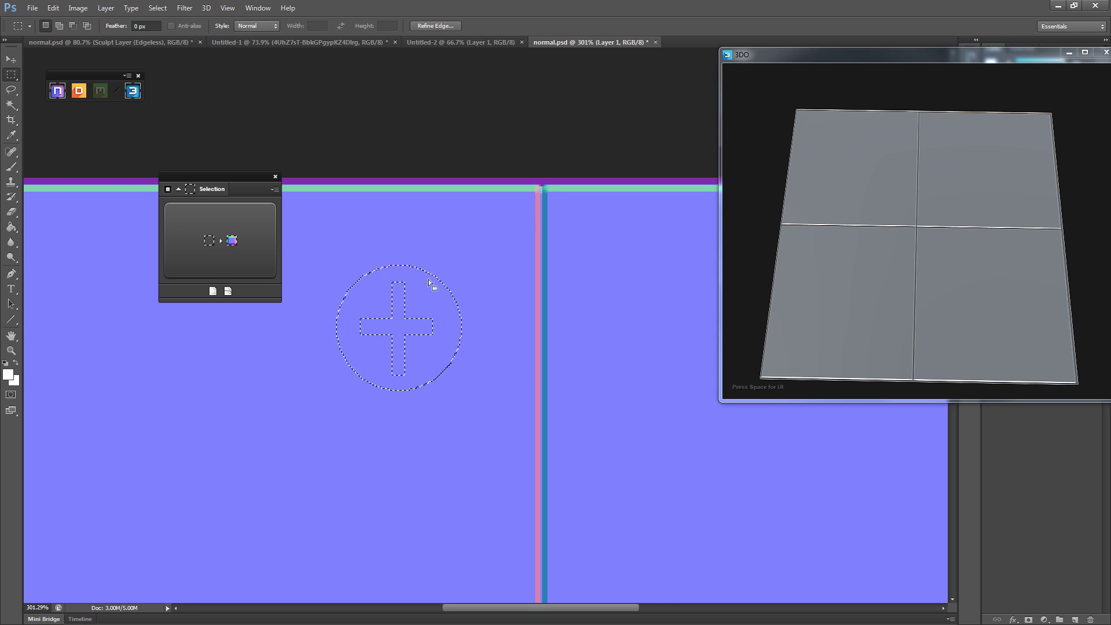
# Convert the screw head selection to an nDO normal shape and examine it up close in the 3DO preview
pyautogui.scroll(-3, 538, 375)
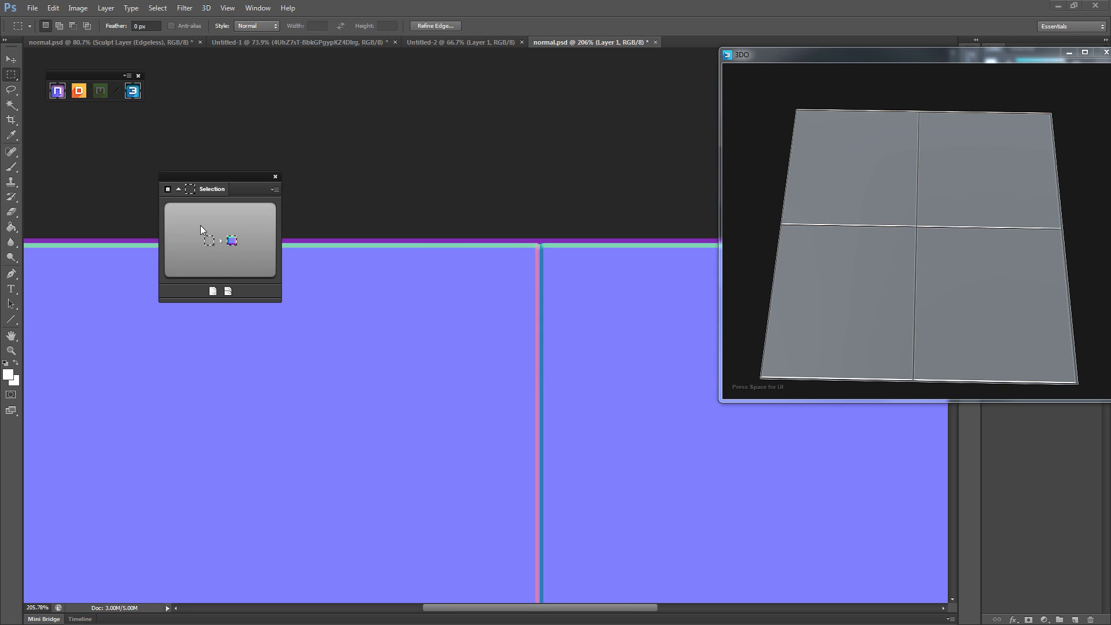
pyautogui.click(229, 263)
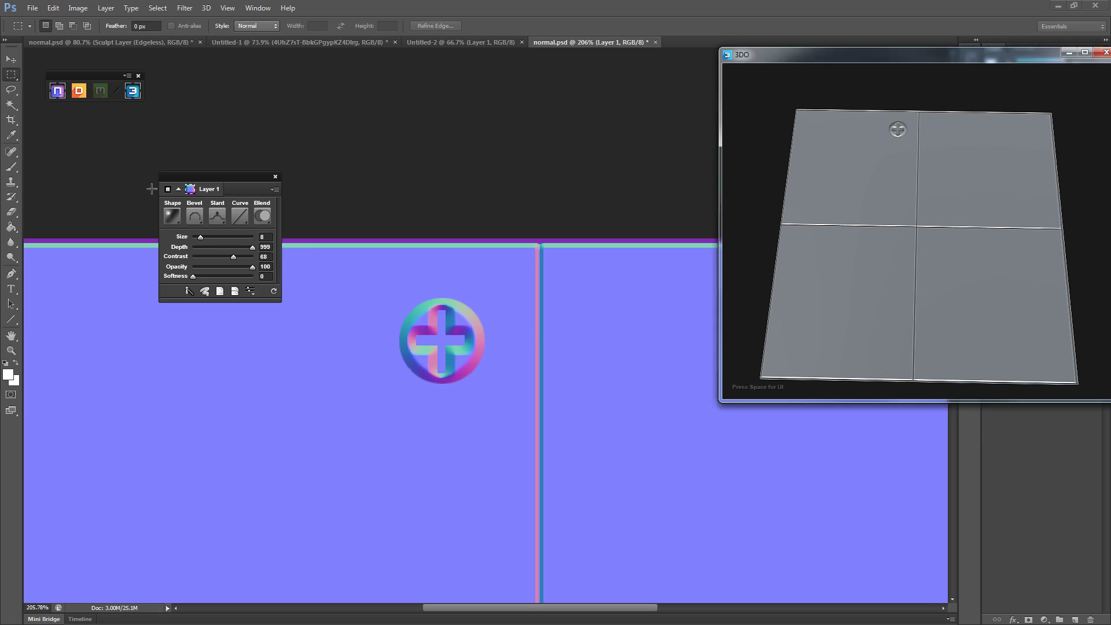
pyautogui.moveTo(900, 133); pyautogui.dragTo(927, 220)
pyautogui.scroll(6, 918, 298)
pyautogui.scroll(3, 942, 272)
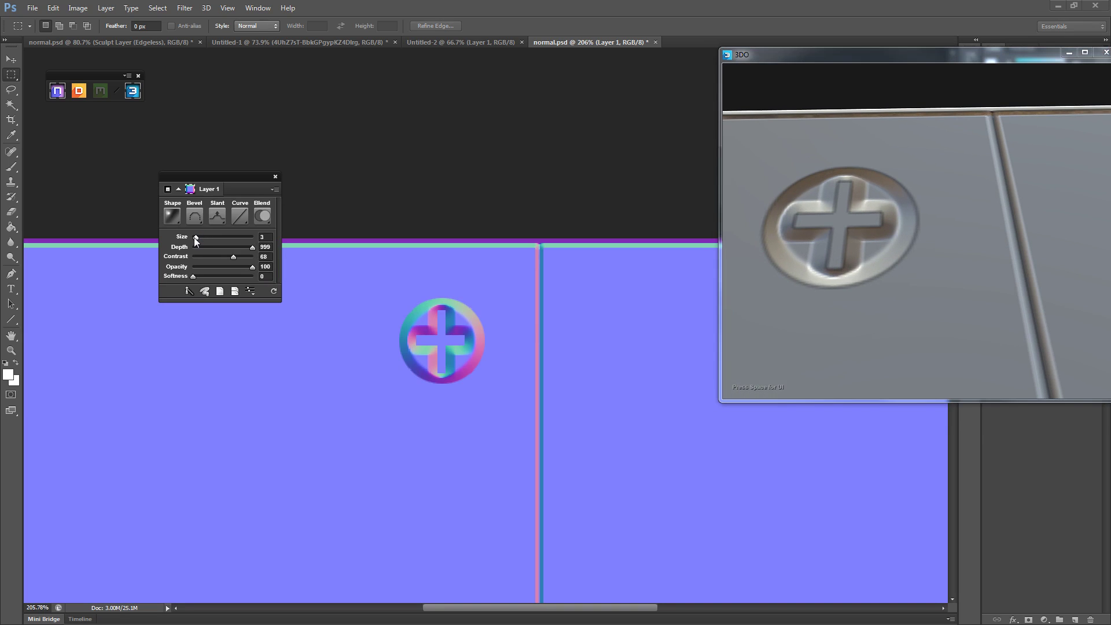
# Reduce the screw head shape's size to 3 and set its bevel to Emboss
pyautogui.moveTo(195, 237); pyautogui.dragTo(198, 237)
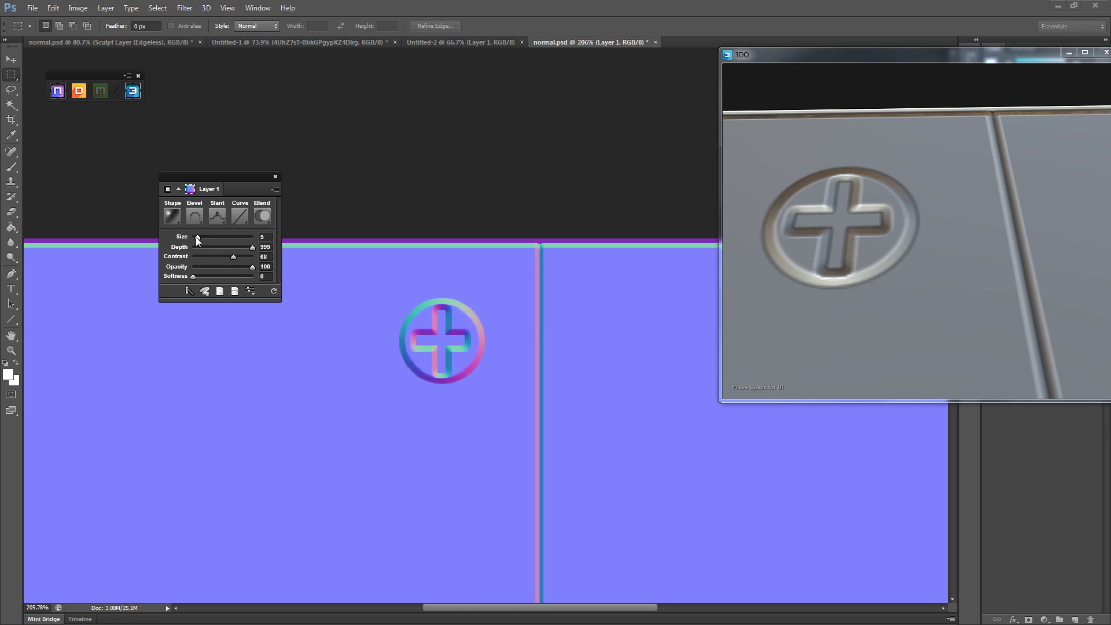
pyautogui.click(198, 212)
pyautogui.click(197, 212)
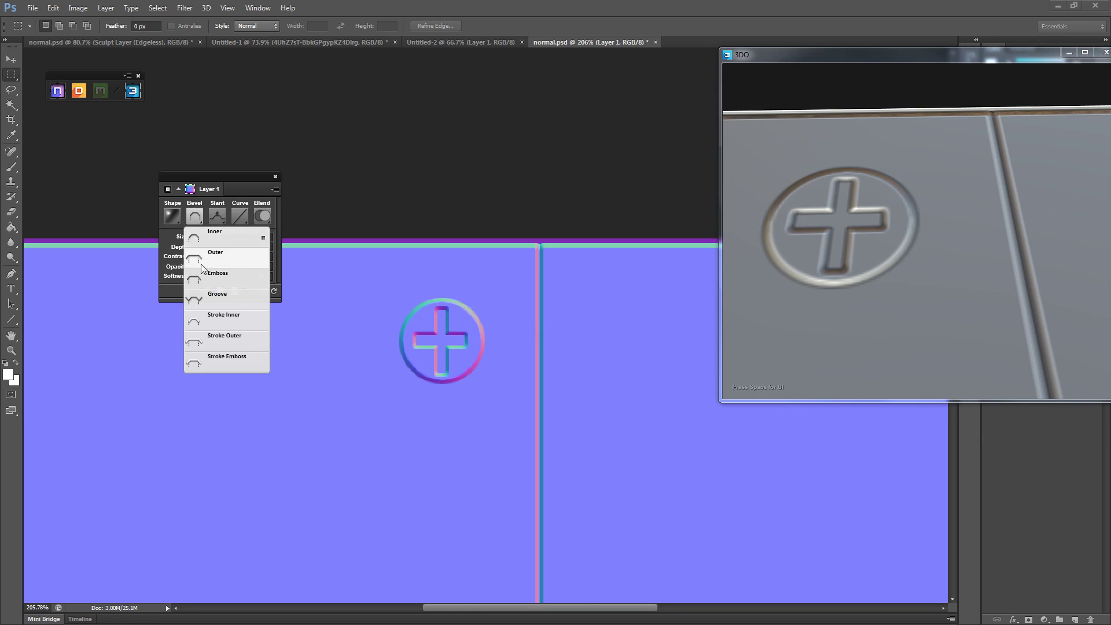
pyautogui.click(203, 277)
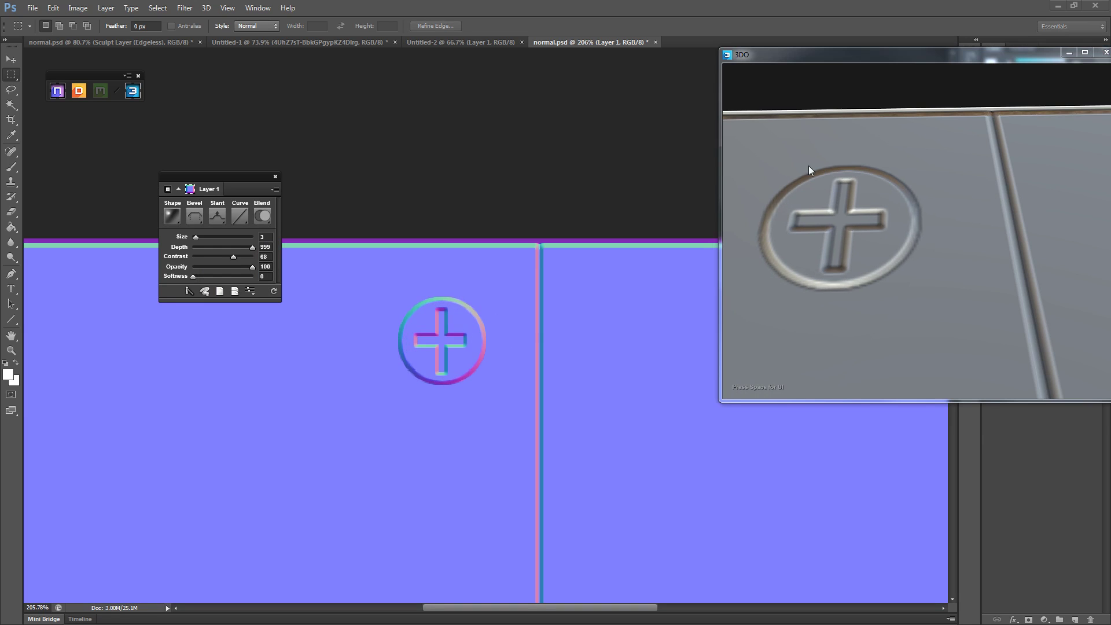
# Set the screw head's contrast to 100, opacity to 84 and softness to 2, checking it in the 3DO preview
pyautogui.moveTo(859, 198); pyautogui.dragTo(957, 204)
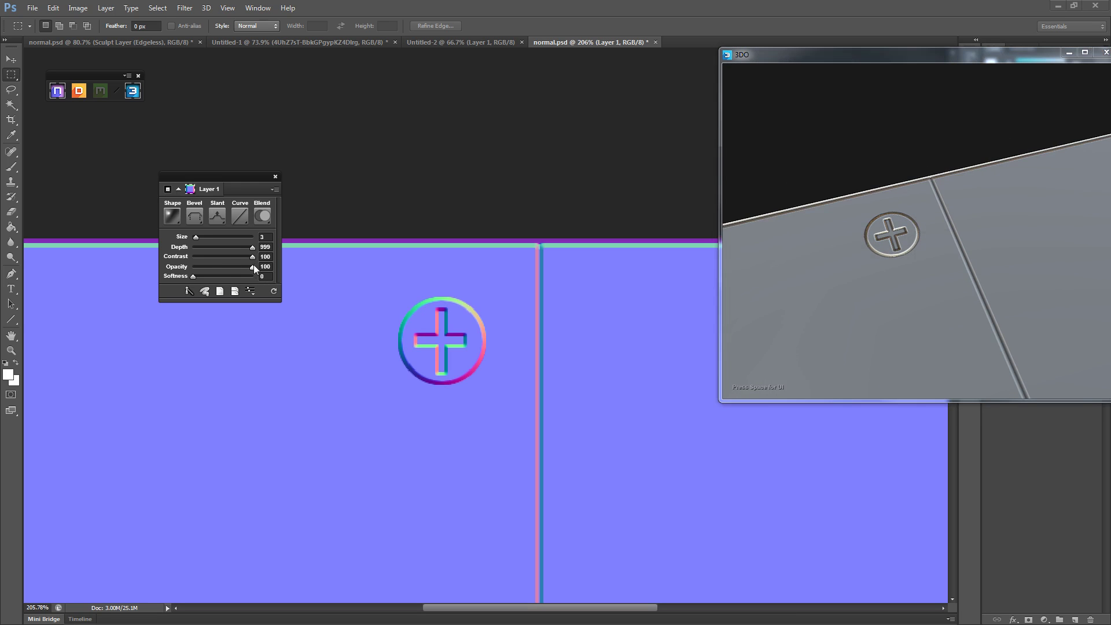
pyautogui.moveTo(253, 267); pyautogui.dragTo(204, 278)
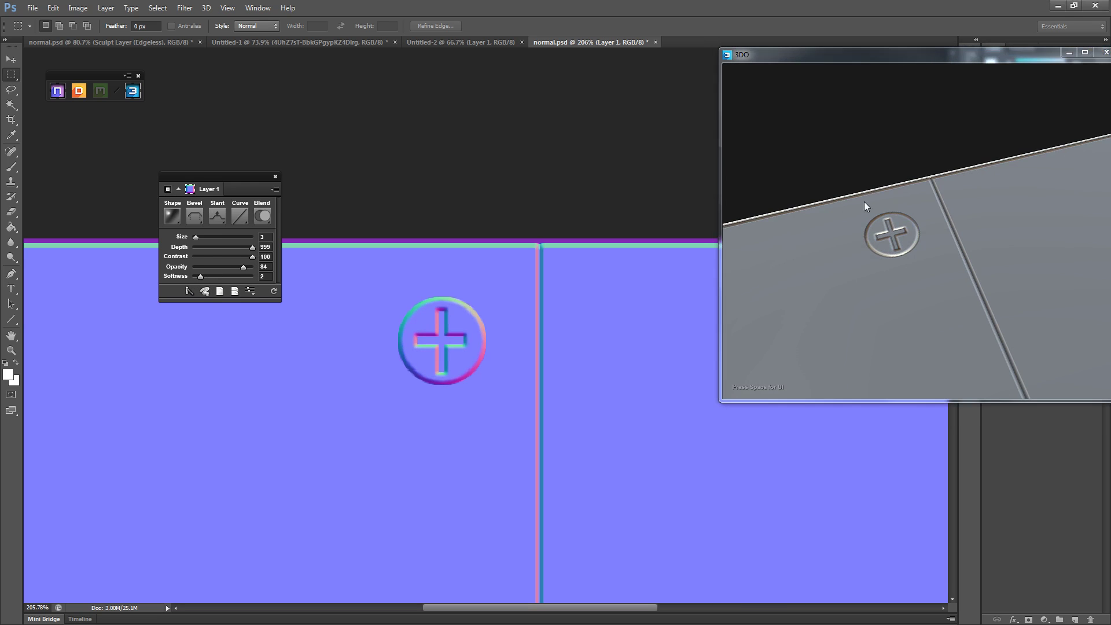
pyautogui.moveTo(863, 201); pyautogui.dragTo(844, 255)
# Close the nDO shape settings and minimise the 3DO preview to uncover the layers
pyautogui.click(275, 176)
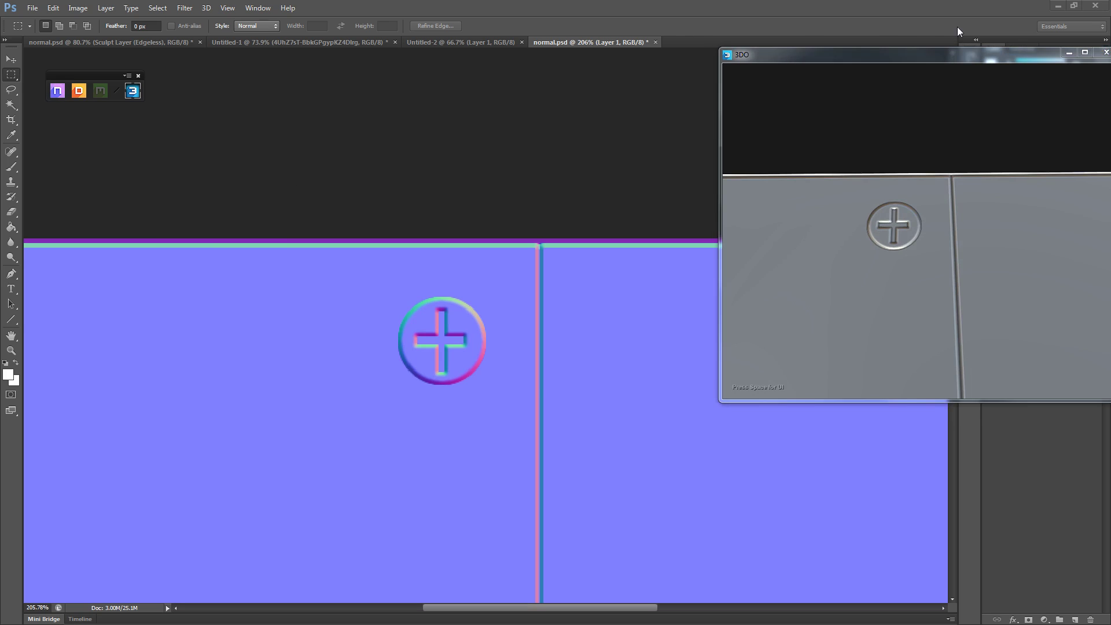
pyautogui.moveTo(966, 54); pyautogui.dragTo(647, 28)
pyautogui.click(748, 28)
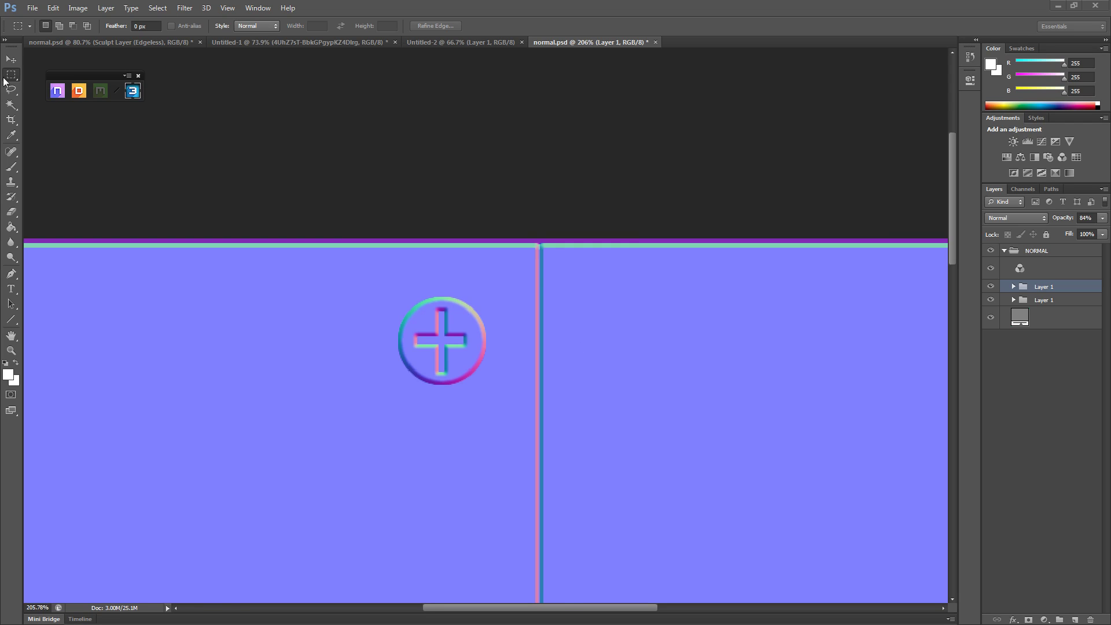
# Scale down the screw head and place it in the upper-right corner of the upper-left panel
pyautogui.hotkey('ctrl', '0')
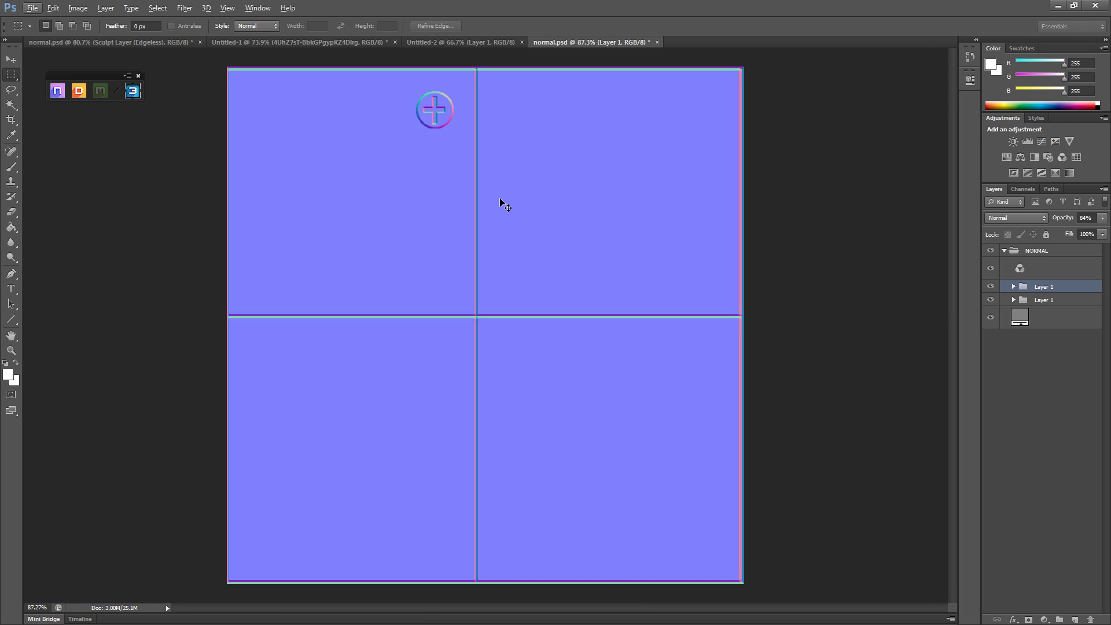
pyautogui.hotkey('ctrl', 't')
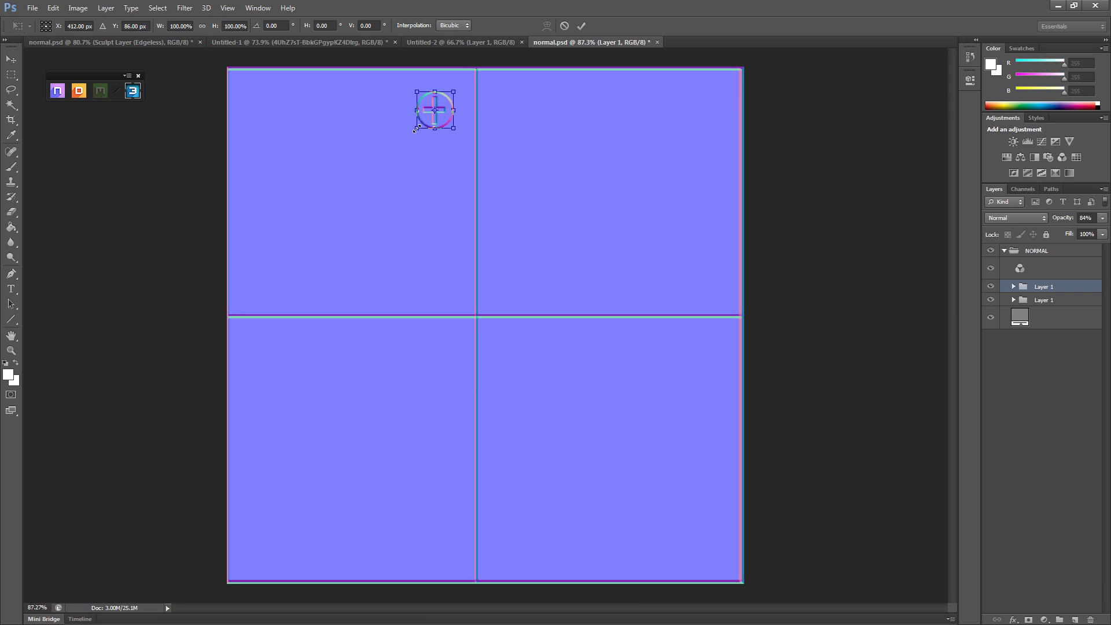
pyautogui.moveTo(416, 129); pyautogui.dragTo(466, 300)
pyautogui.click(11, 59)
pyautogui.click(399, 224)
# Duplicate the screw head group three times, placing the copies in the remaining three corners of the upper-left panel
pyautogui.rightClick(1036, 292)
pyautogui.click(991, 316)
pyautogui.click(665, 189)
pyautogui.rightClick(1063, 296)
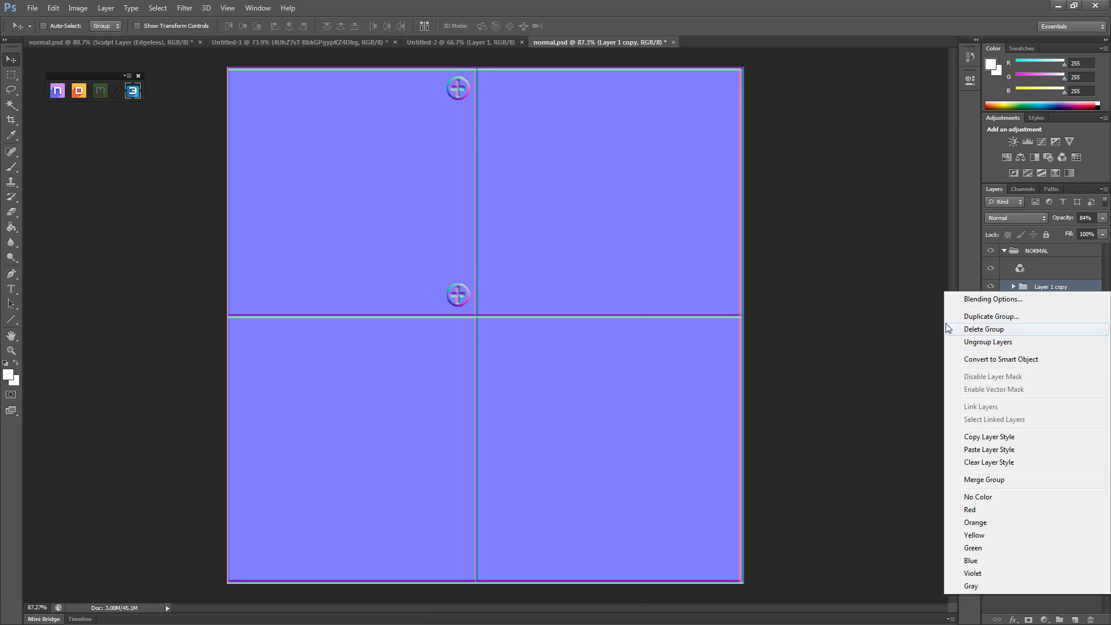
pyautogui.click(991, 316)
pyautogui.click(647, 194)
pyautogui.moveTo(459, 300); pyautogui.dragTo(261, 302)
pyautogui.rightClick(1036, 287)
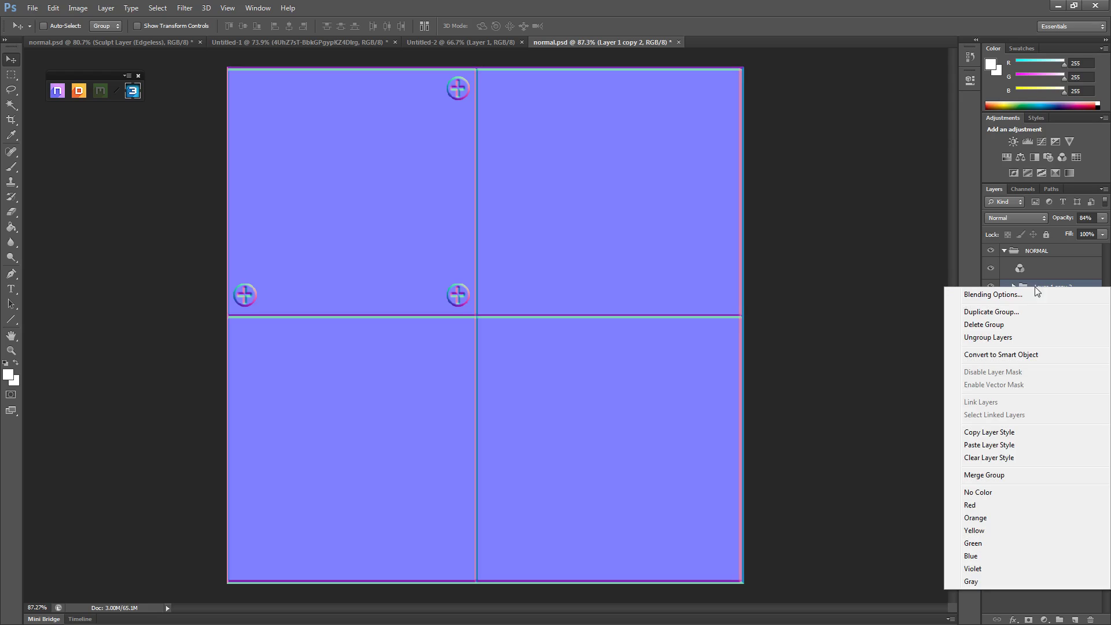
pyautogui.click(989, 314)
pyautogui.click(651, 189)
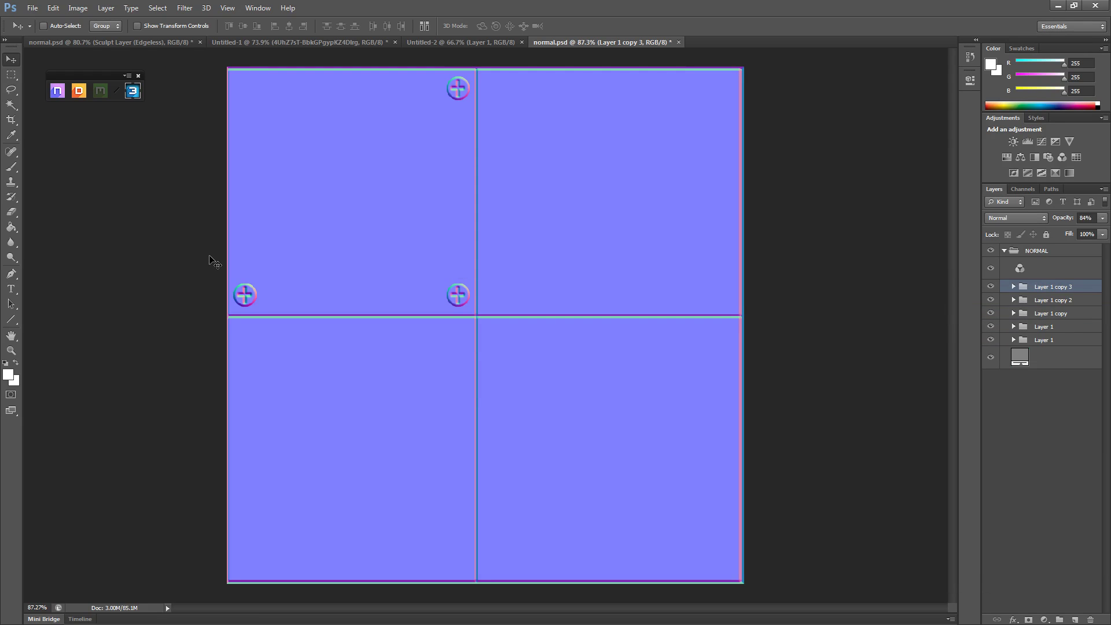
pyautogui.moveTo(272, 288); pyautogui.dragTo(272, 81)
# Merge the four screw head groups into a single layer
pyautogui.keyDown('shift'); pyautogui.click(1048, 327); pyautogui.keyUp('shift')
pyautogui.rightClick(1048, 327)
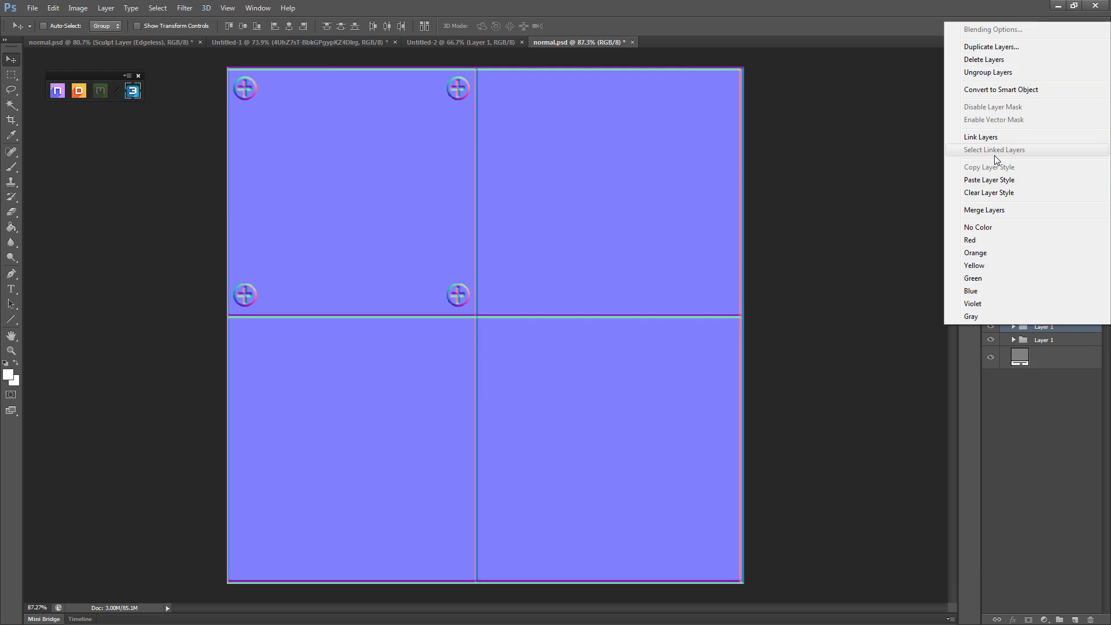
pyautogui.click(994, 210)
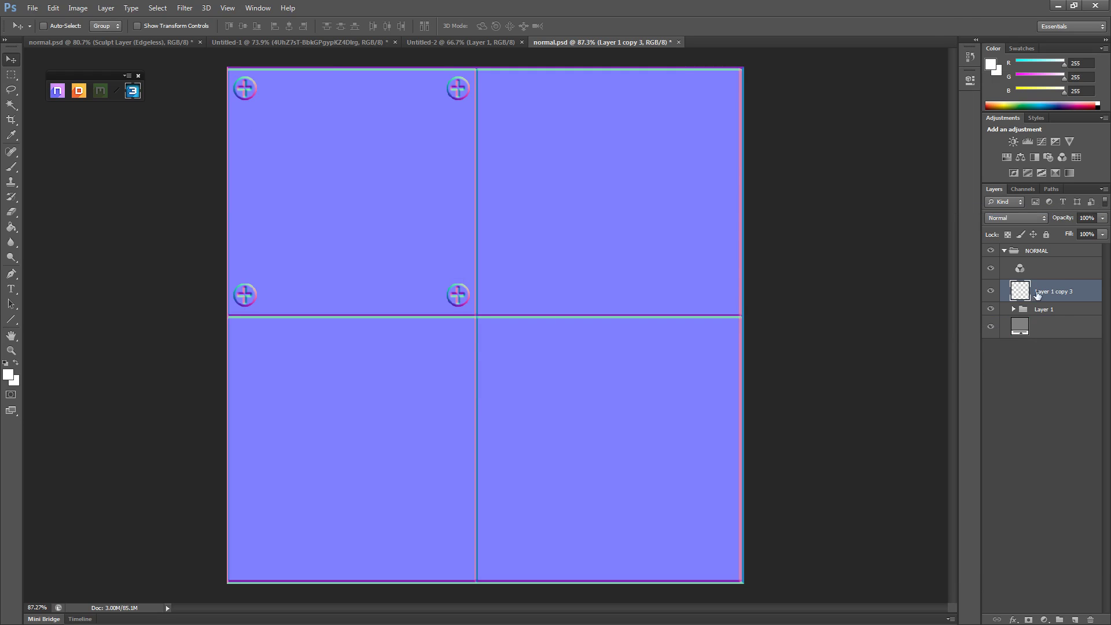
# Duplicate the merged screw layer and move the copy straight down onto the lower-left panel
pyautogui.rightClick(1060, 293)
pyautogui.click(965, 217)
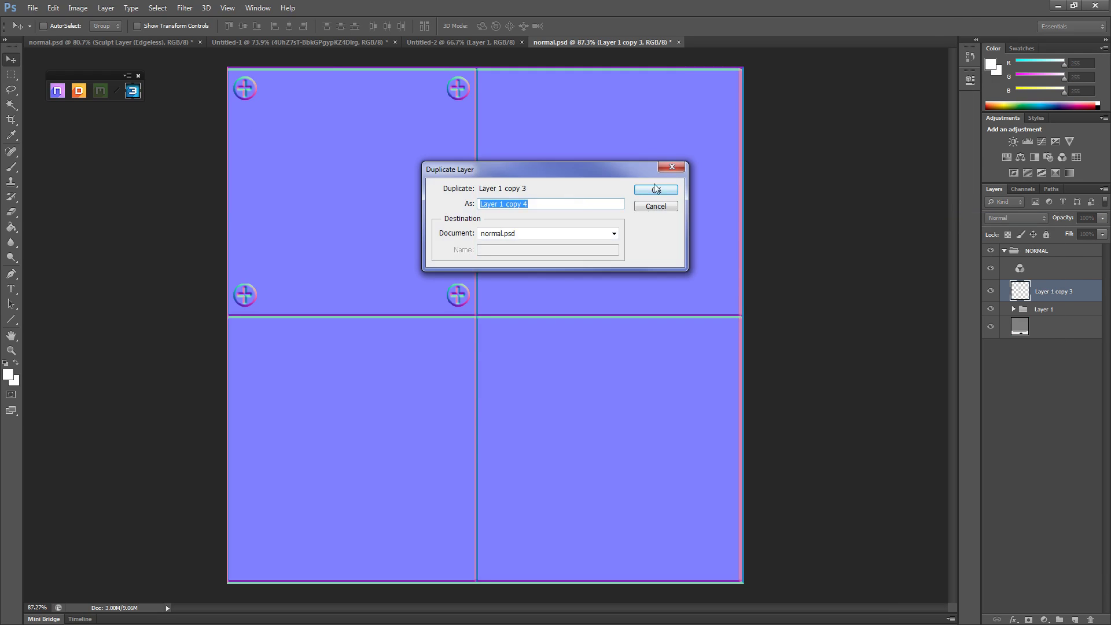
pyautogui.press('Return')
pyautogui.moveTo(468, 103); pyautogui.dragTo(467, 353)
# Duplicate both screw layers together and move the copies across onto the two right-hand panels
pyautogui.keyDown('shift'); pyautogui.click(1053, 313); pyautogui.keyUp('shift')
pyautogui.rightClick(1042, 303)
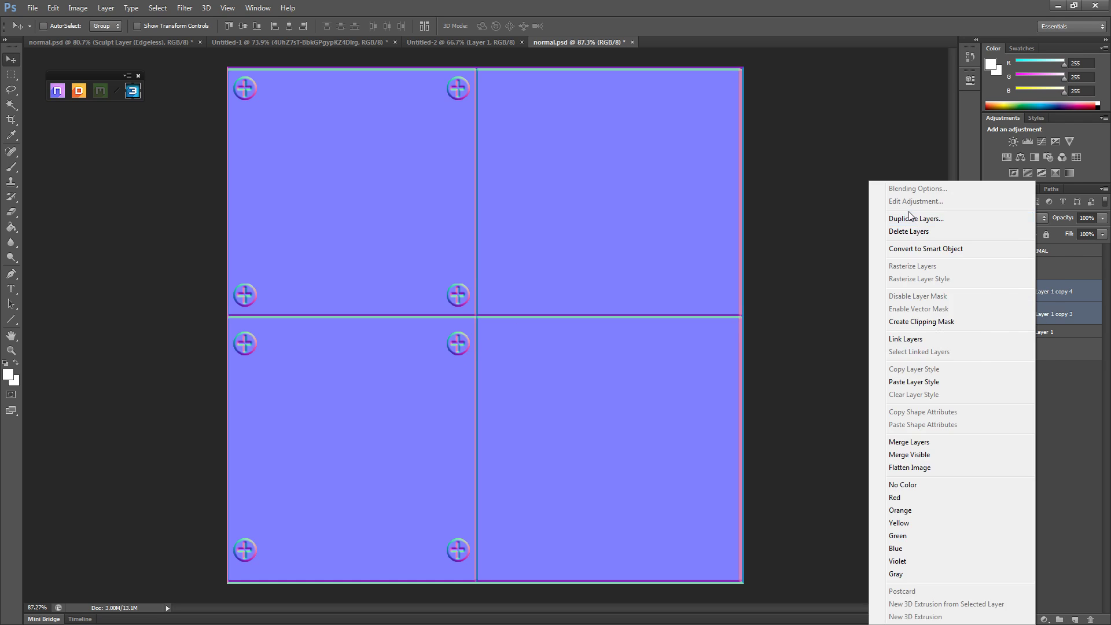
pyautogui.click(916, 218)
pyautogui.press('Return')
pyautogui.moveTo(387, 154); pyautogui.dragTo(680, 154)
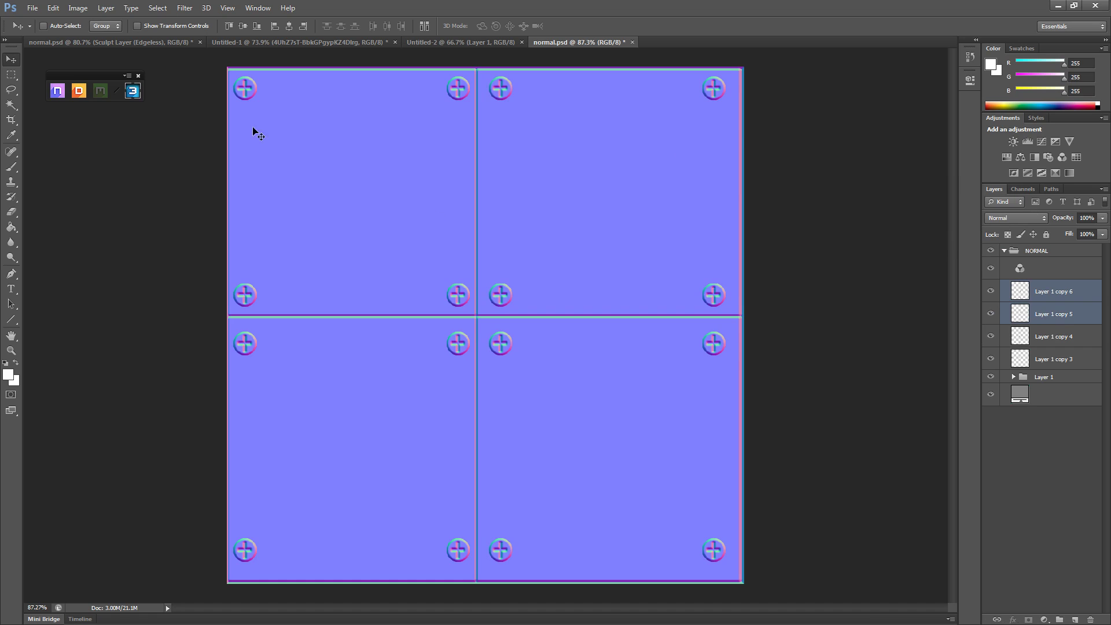
# Merge the four layers of screws covering all panels into one layer
pyautogui.keyDown('shift'); pyautogui.click(1047, 359); pyautogui.keyUp('shift')
pyautogui.rightClick(1048, 360)
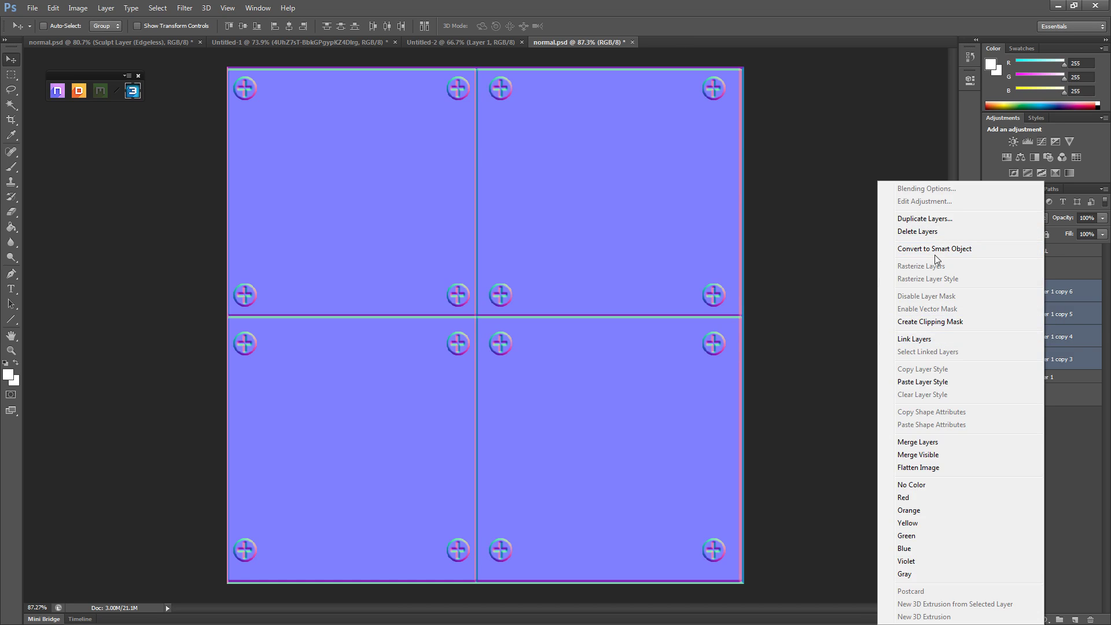
pyautogui.click(962, 442)
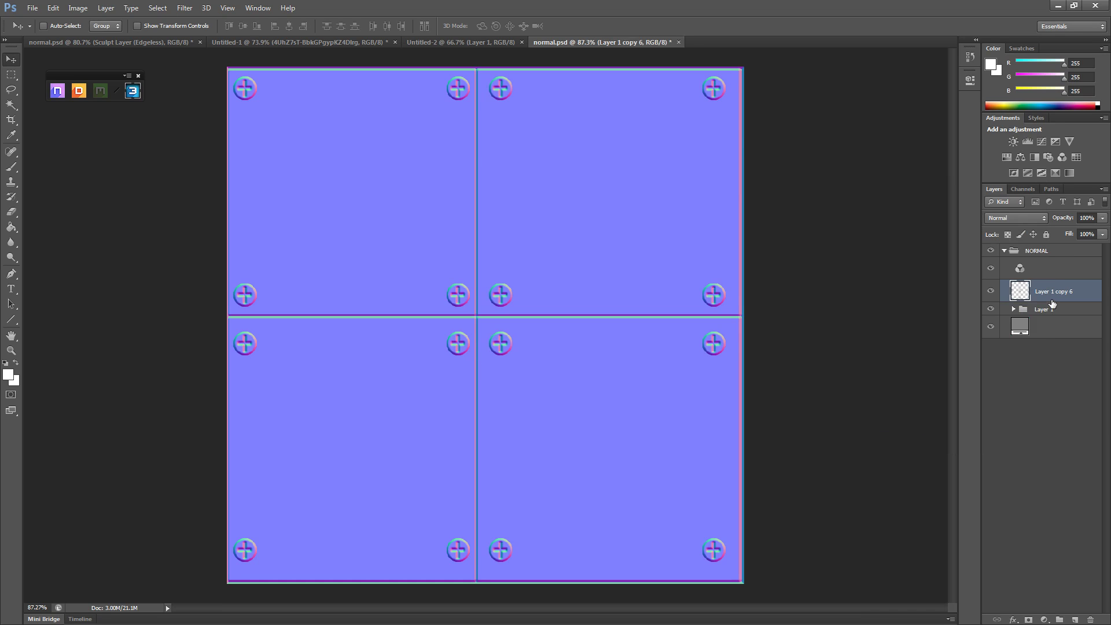
# Select the panel groove group and bring the whole plane into view in the 3DO preview
pyautogui.click(1044, 316)
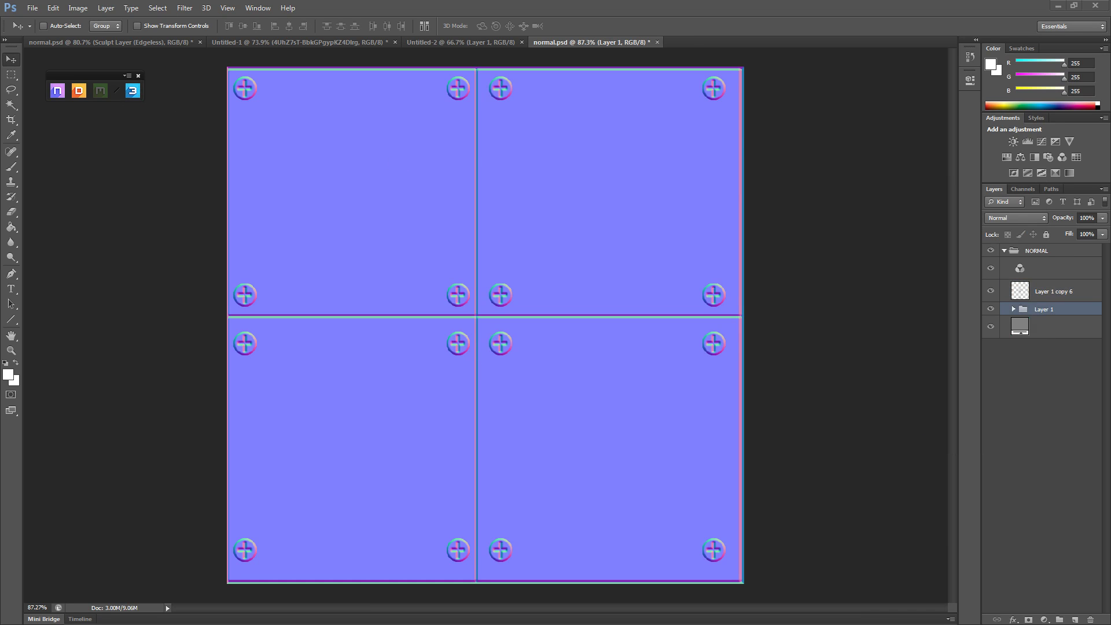
pyautogui.click(133, 96)
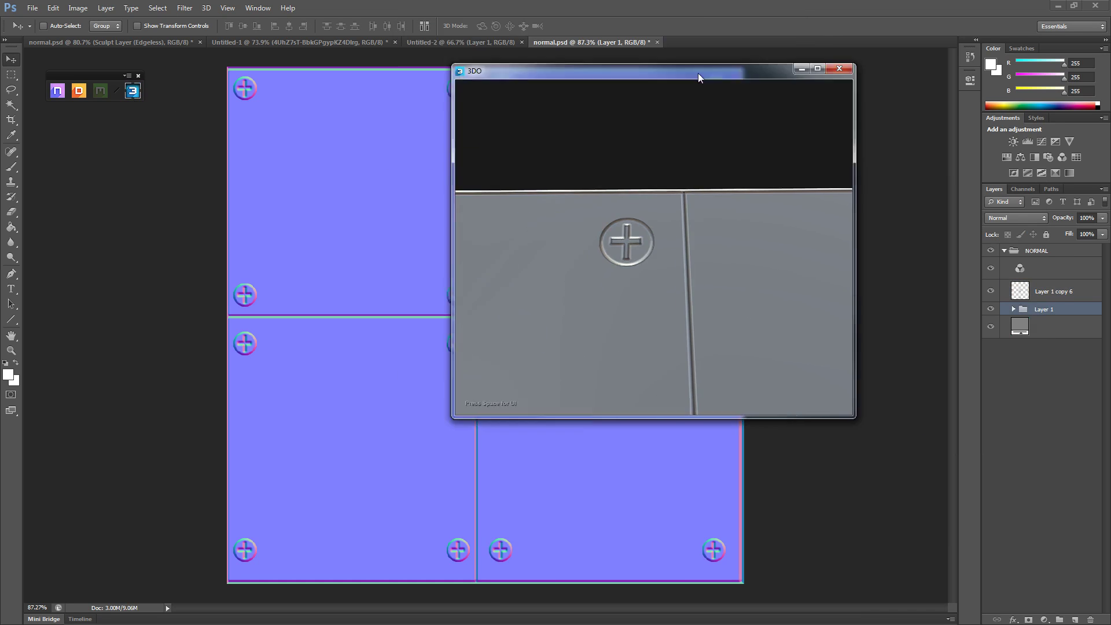
pyautogui.doubleClick(698, 73)
pyautogui.moveTo(698, 275); pyautogui.dragTo(684, 158)
pyautogui.moveTo(693, 5); pyautogui.dragTo(706, 40)
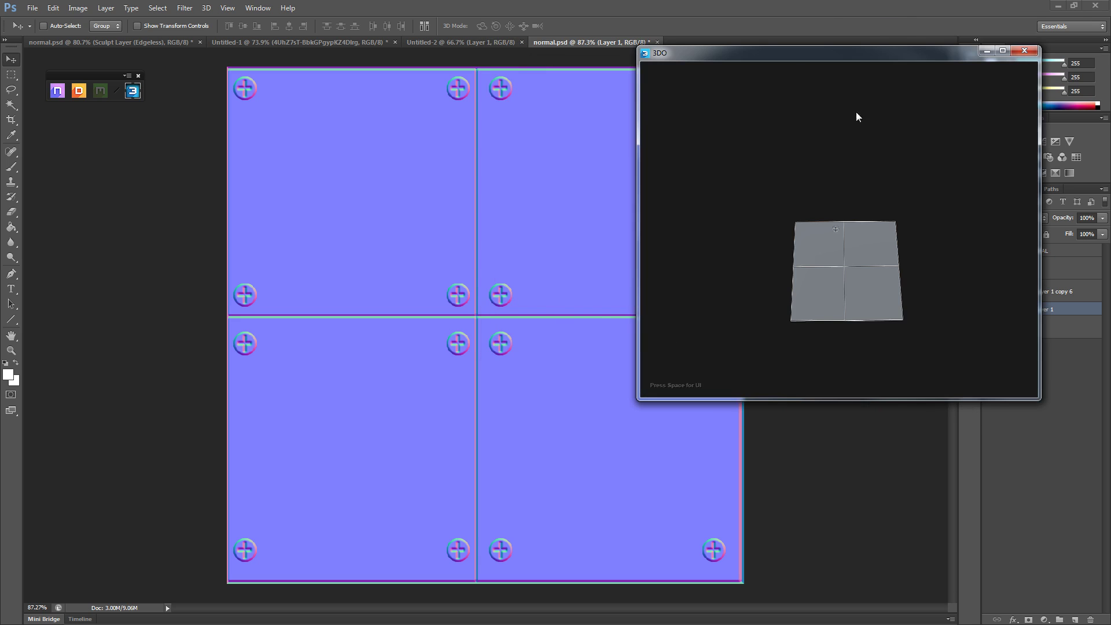
pyautogui.moveTo(858, 52); pyautogui.dragTo(808, 49)
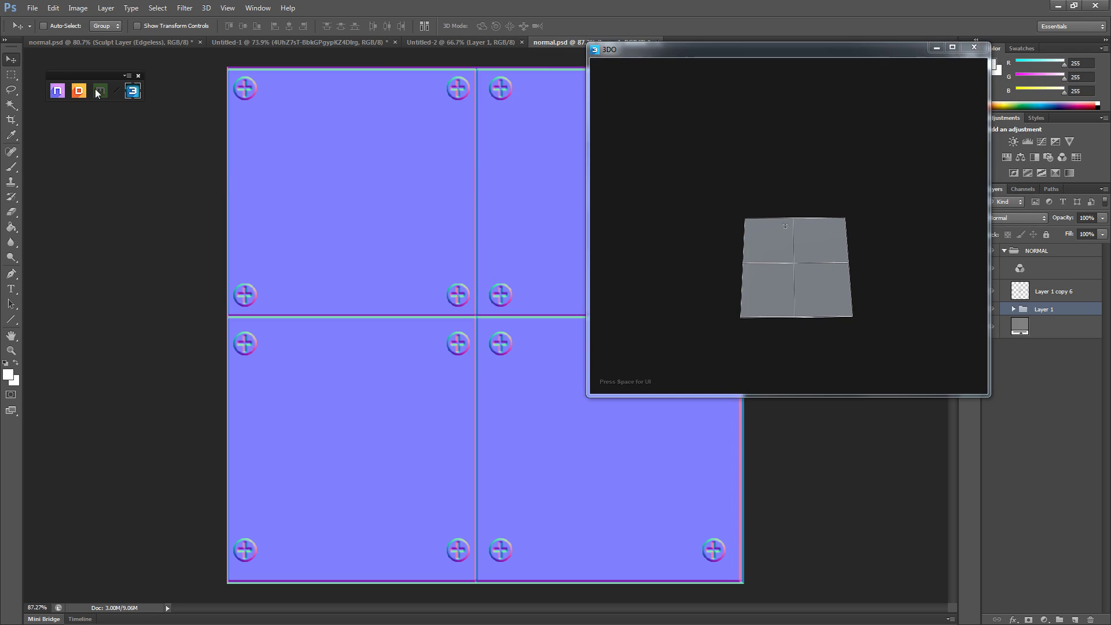
# Open the nDO settings for the groove group, minimize the 3DO preview and switch to the Brush tool
pyautogui.click(56, 91)
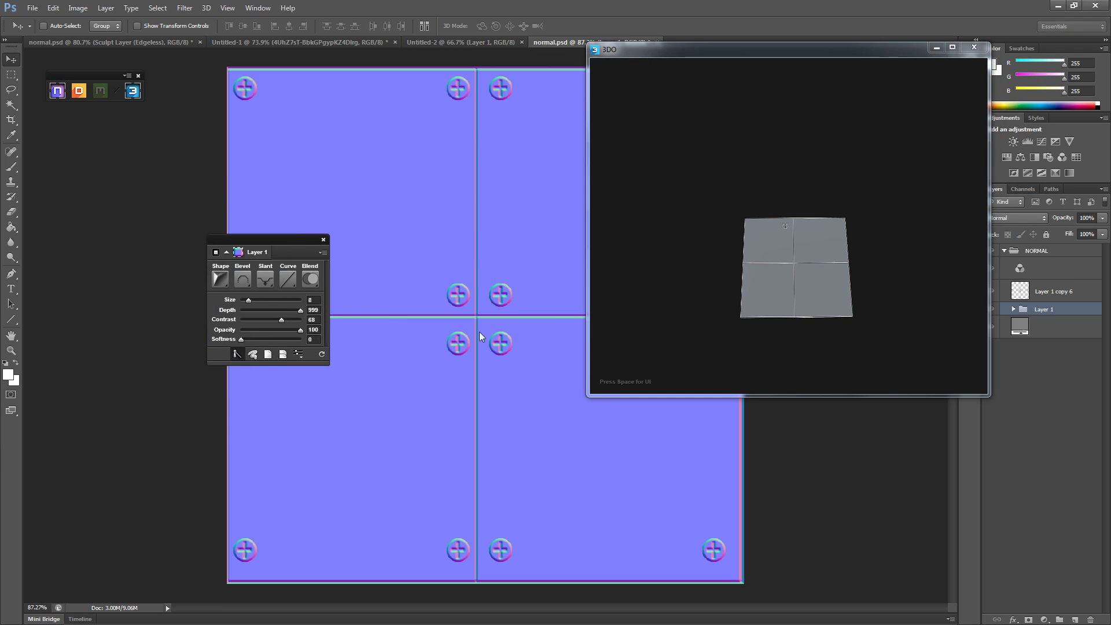
pyautogui.click(818, 240)
pyautogui.moveTo(818, 239)
pyautogui.mouseDown()
pyautogui.moveTo(822, 338)
pyautogui.moveTo(893, 235)
pyautogui.moveTo(835, 237)
pyautogui.moveTo(747, 317)
pyautogui.moveTo(821, 219)
pyautogui.mouseUp()
pyautogui.scroll(5, 822, 339)
pyautogui.click(936, 48)
pyautogui.press('b')
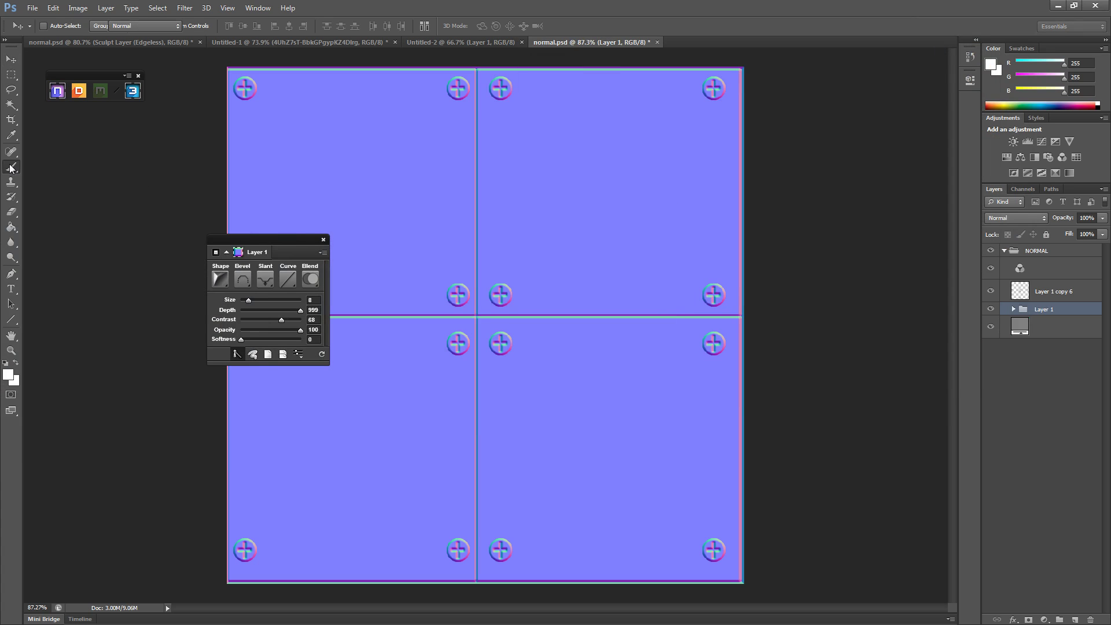
pyautogui.moveTo(222, 237); pyautogui.dragTo(116, 223)
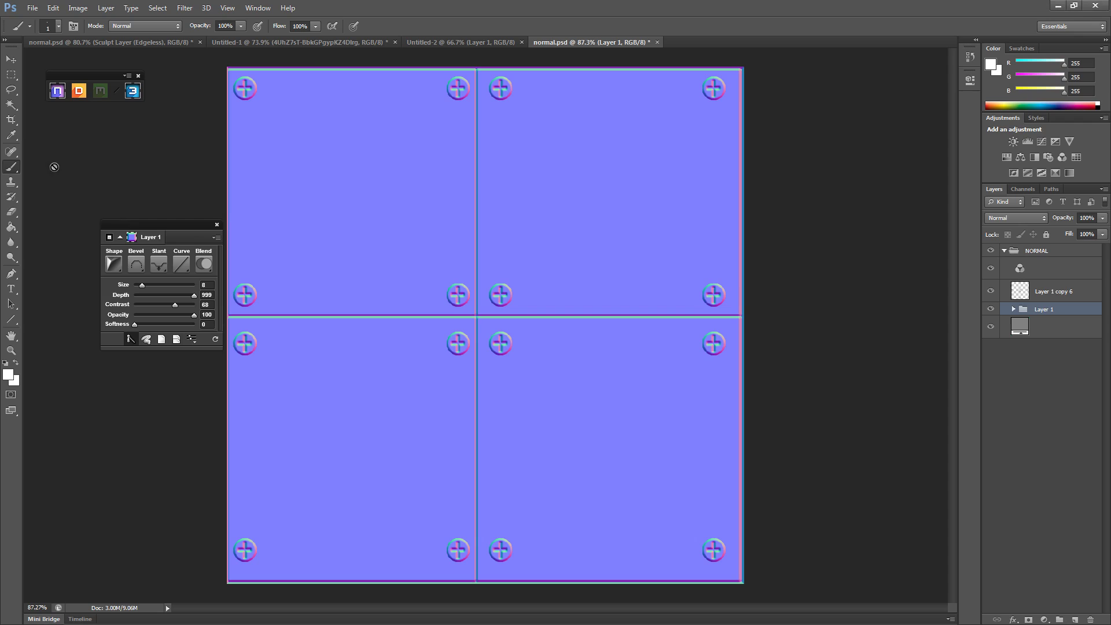
# Add a new nDO sculpt layer and paint loose test strokes across the panels with a 40 px brush in white and black
pyautogui.click(162, 340)
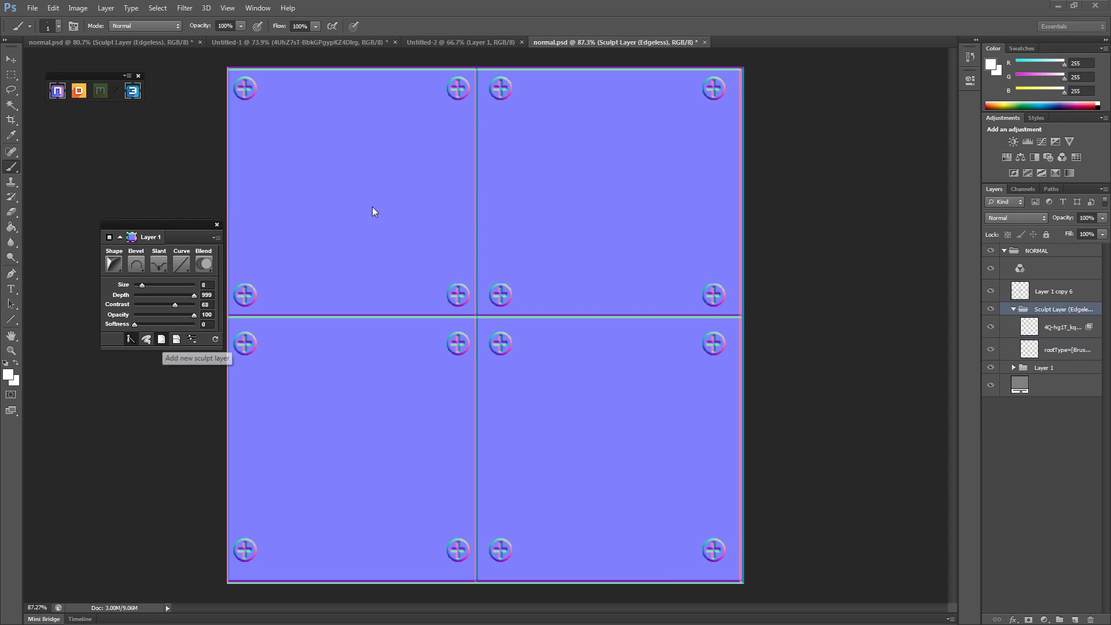
pyautogui.click(59, 26)
pyautogui.click(39, 61)
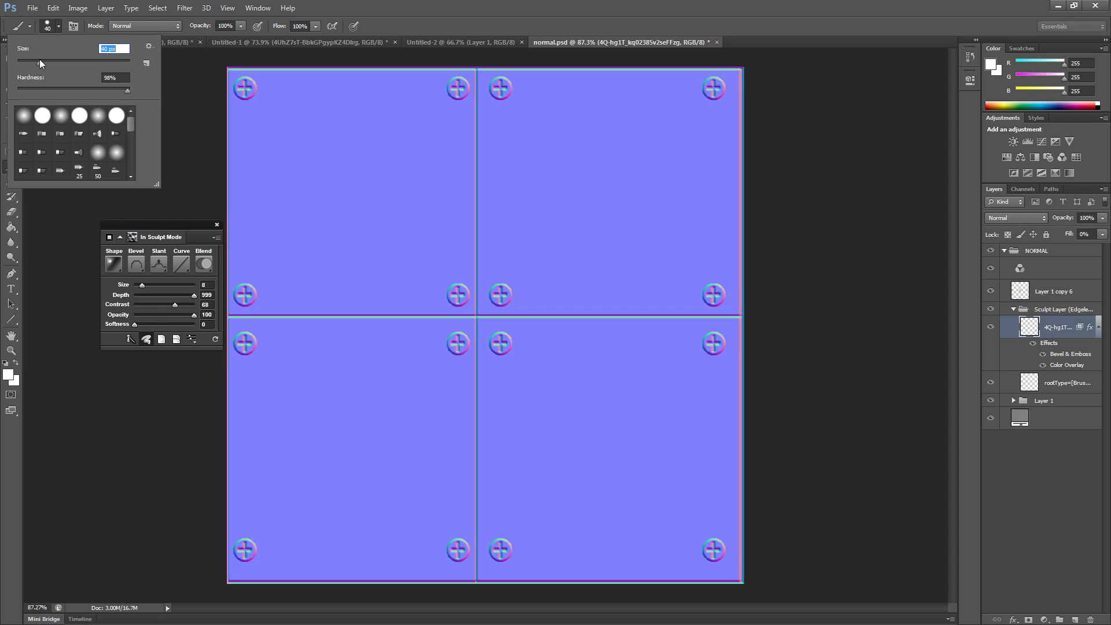
pyautogui.moveTo(323, 151)
pyautogui.mouseDown()
pyautogui.moveTo(477, 166)
pyautogui.moveTo(490, 117)
pyautogui.moveTo(506, 329)
pyautogui.moveTo(494, 139)
pyautogui.mouseUp()
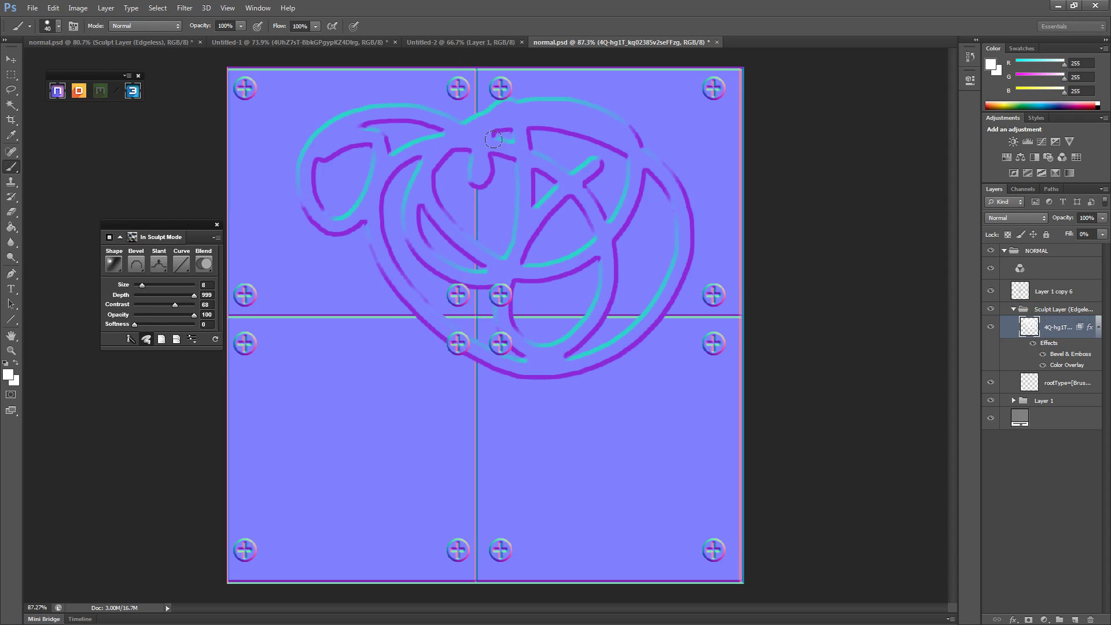
pyautogui.moveTo(360, 154)
pyautogui.mouseDown()
pyautogui.moveTo(335, 214)
pyautogui.moveTo(410, 415)
pyautogui.moveTo(507, 134)
pyautogui.moveTo(383, 169)
pyautogui.moveTo(738, 578)
pyautogui.mouseUp()
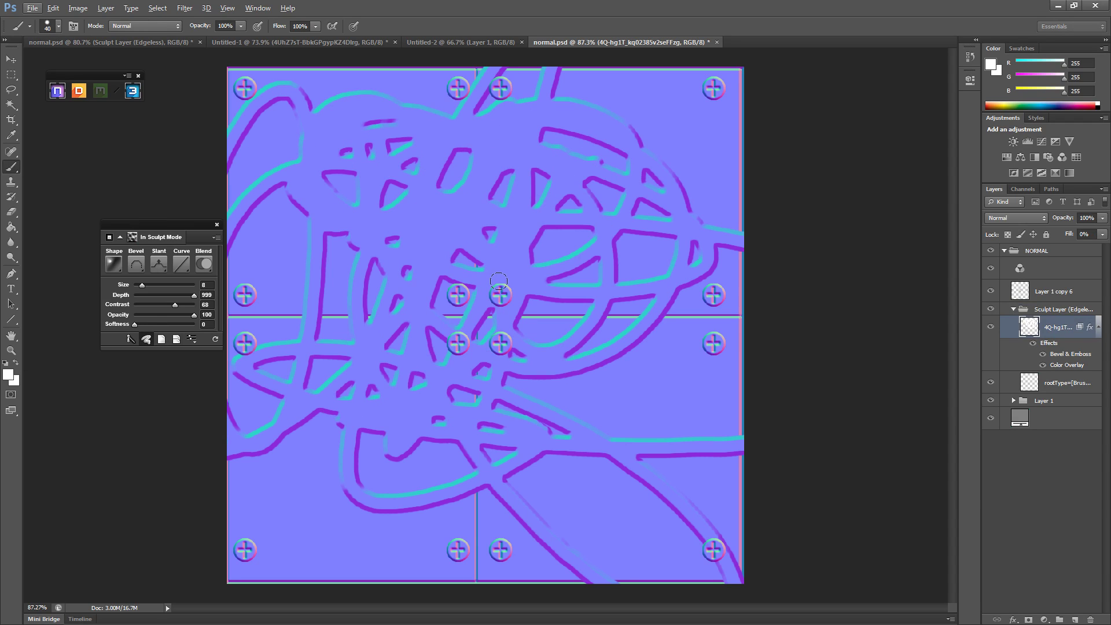
pyautogui.press('i')
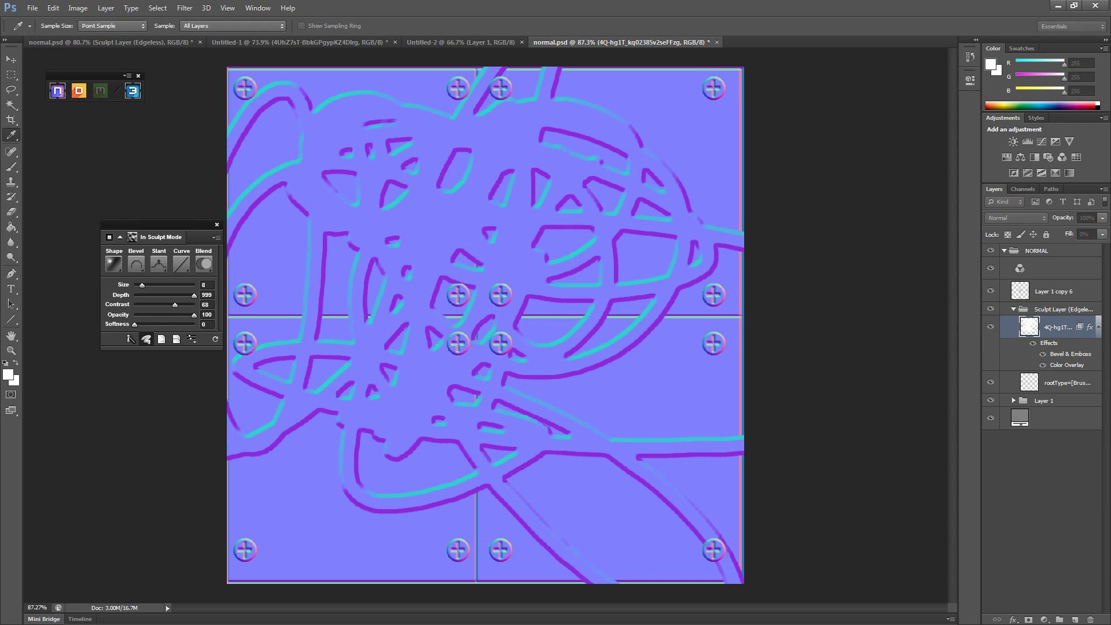
pyautogui.press('Return')
pyautogui.moveTo(372, 437)
pyautogui.mouseDown()
pyautogui.moveTo(377, 268)
pyautogui.moveTo(338, 366)
pyautogui.moveTo(347, 249)
pyautogui.moveTo(795, 108)
pyautogui.mouseUp()
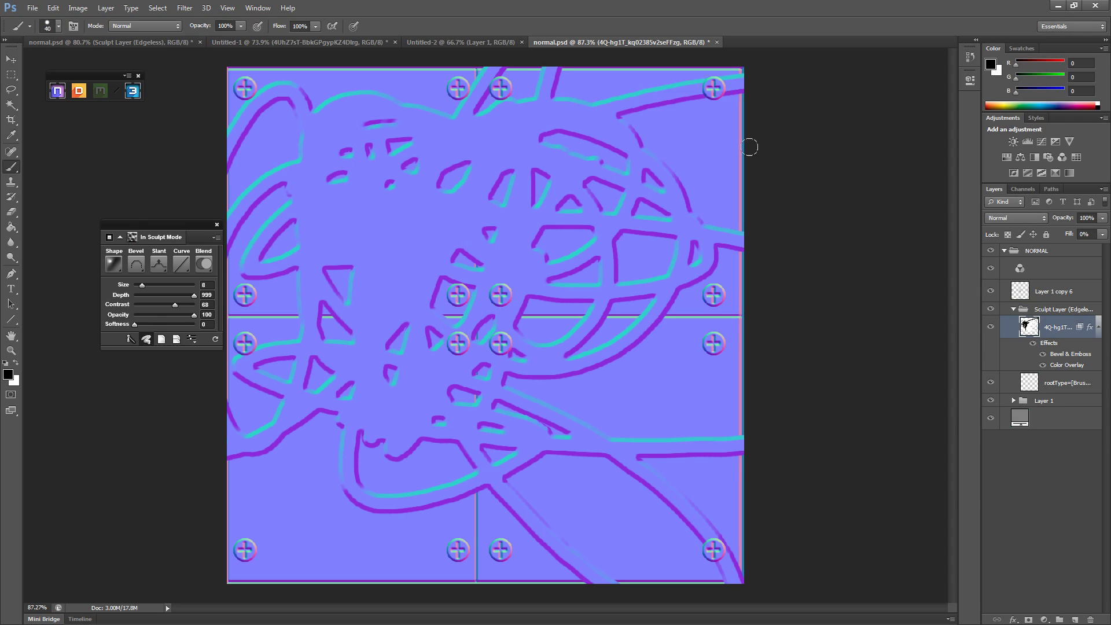
# Set the sculpted strokes' size to 23 and inspect them on the plane in 3DO
pyautogui.click(177, 286)
pyautogui.moveTo(172, 285); pyautogui.dragTo(155, 286)
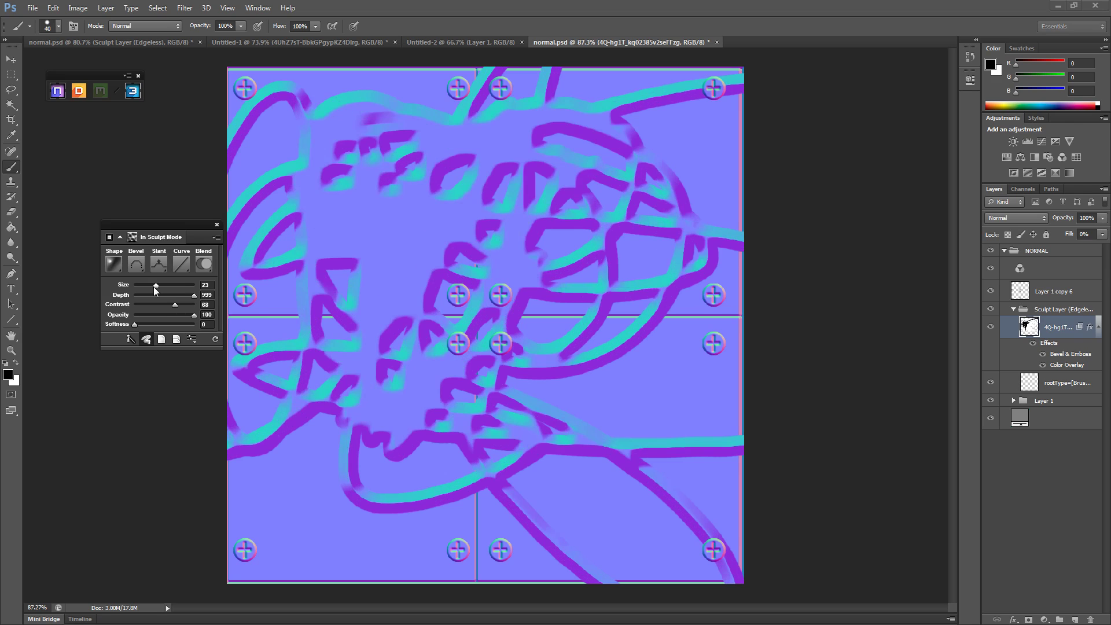
pyautogui.click(138, 92)
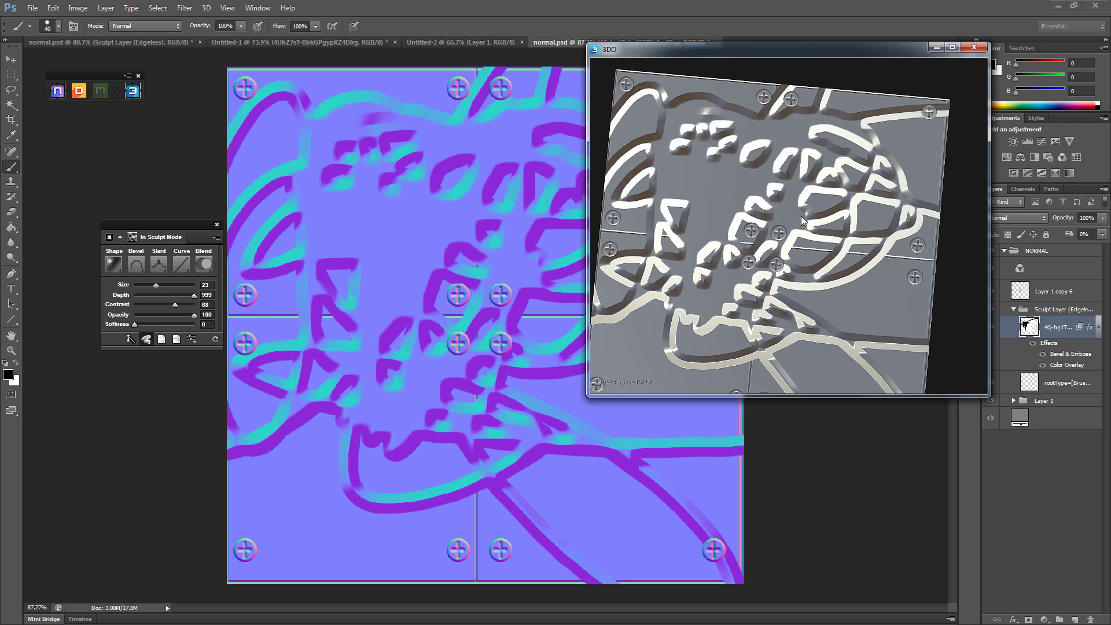
pyautogui.moveTo(801, 217); pyautogui.dragTo(847, 200)
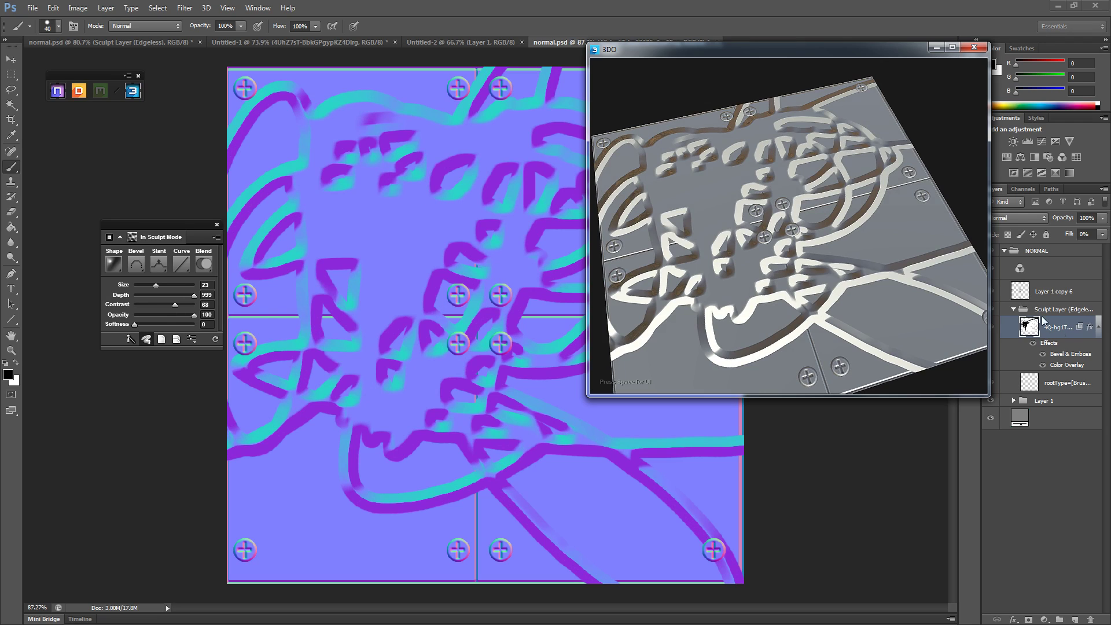
# Move the sculpt layer group above the screw layer and set its size to 12, checking it in 3DO
pyautogui.moveTo(1046, 325)
pyautogui.mouseDown()
pyautogui.moveTo(1054, 297)
pyautogui.moveTo(1057, 317)
pyautogui.moveTo(1052, 281)
pyautogui.mouseUp()
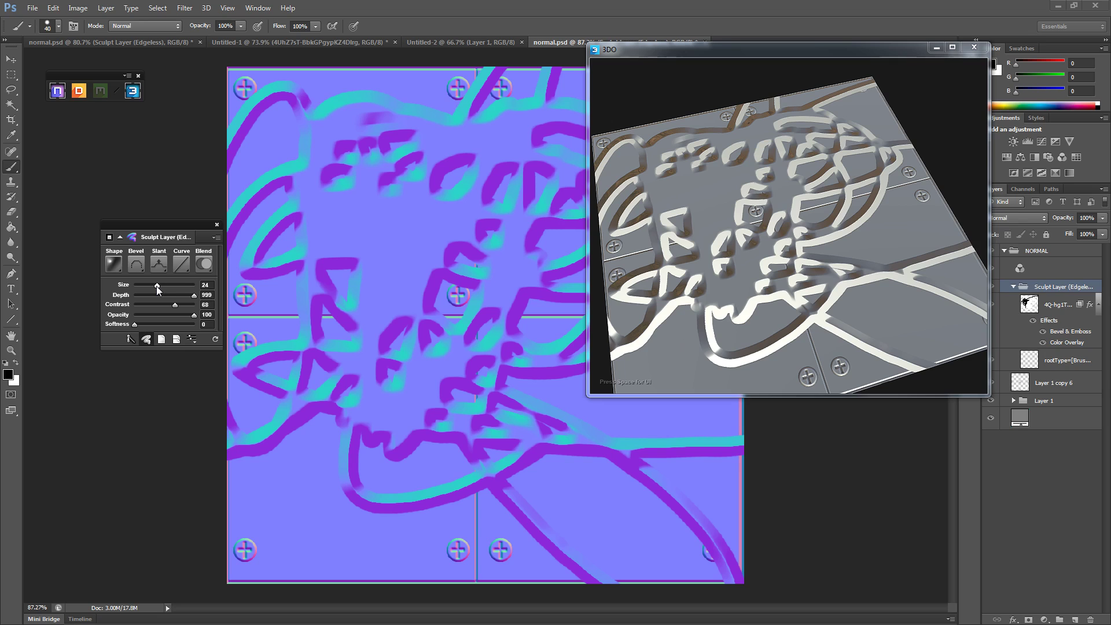
pyautogui.moveTo(156, 286); pyautogui.dragTo(144, 285)
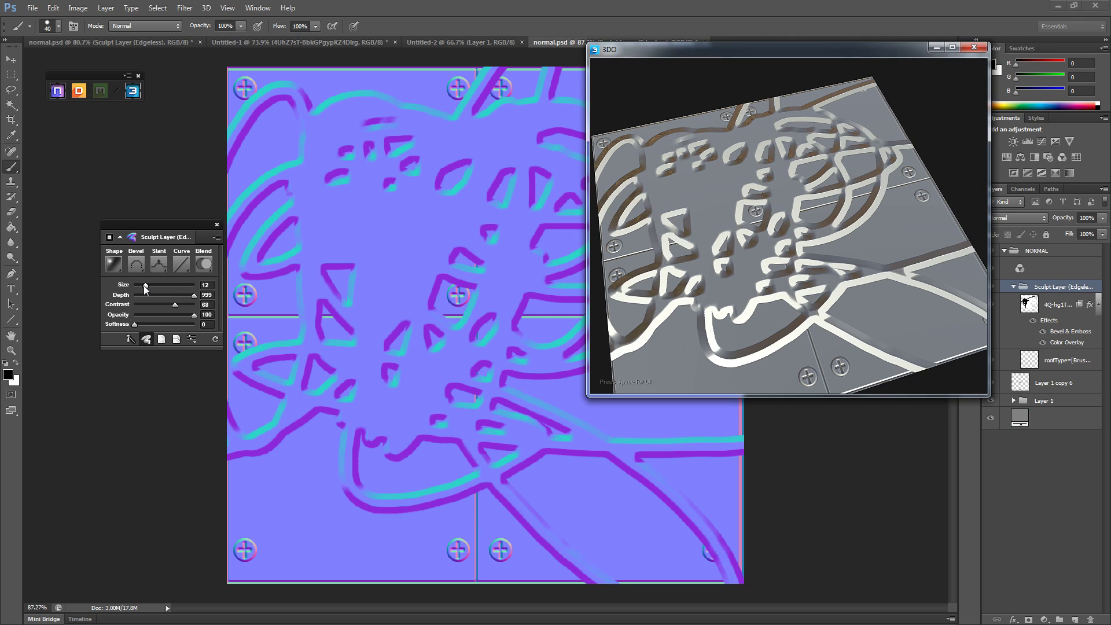
pyautogui.moveTo(859, 206); pyautogui.dragTo(817, 225)
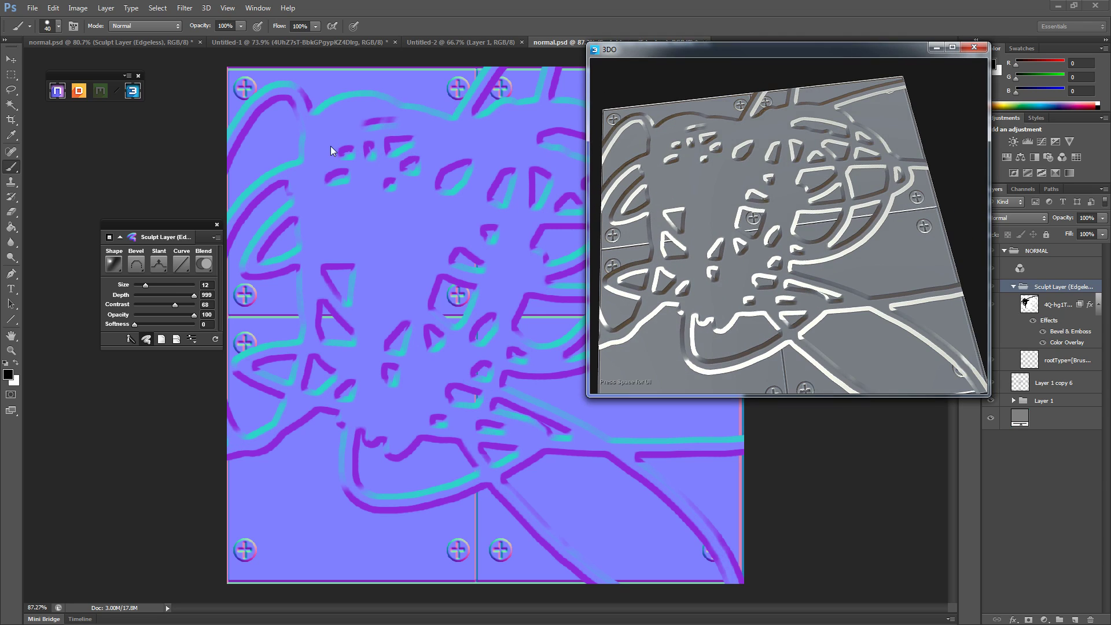
pyautogui.click(461, 157)
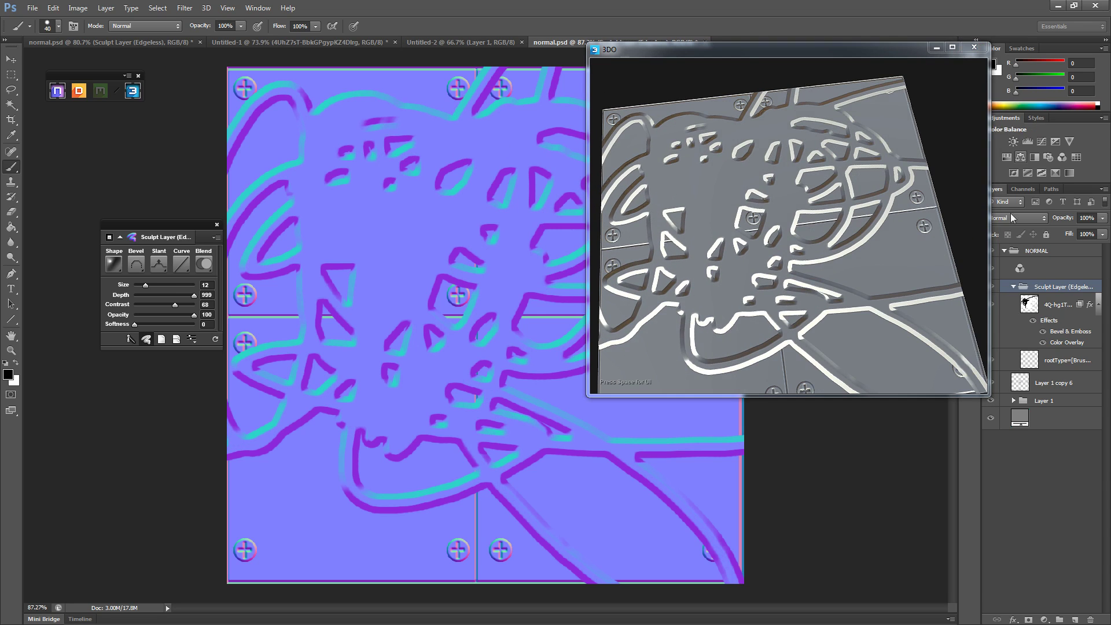
# Delete the test sculpt layer group together with its contents
pyautogui.rightClick(1042, 288)
pyautogui.click(983, 326)
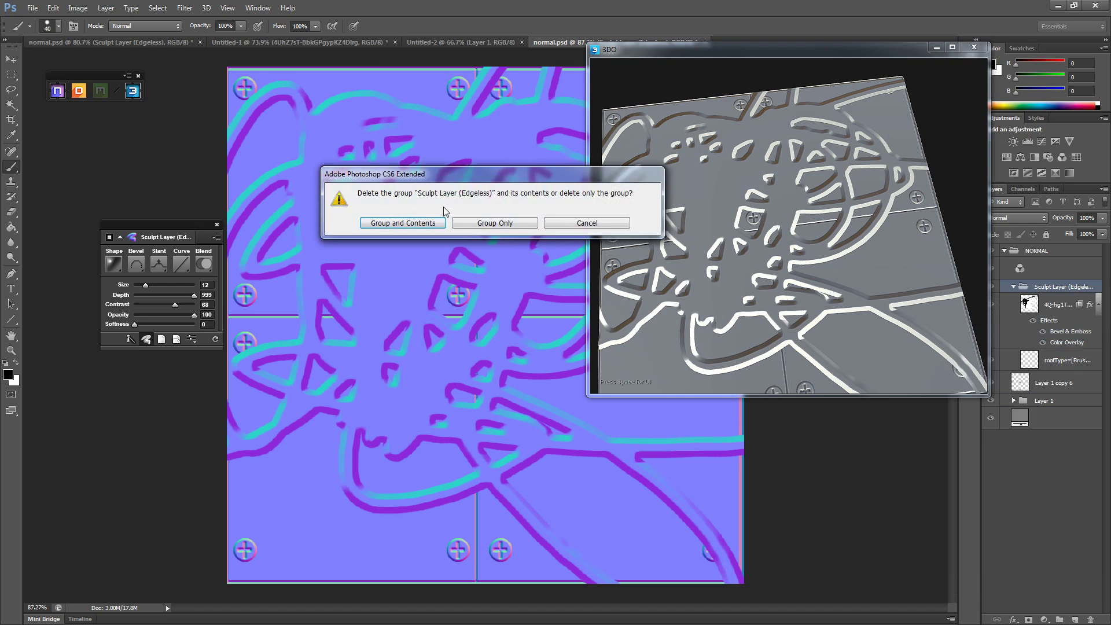
pyautogui.click(406, 218)
# Add a new nDO sculpt layer and paint dense fine scratches over all four panels with a 1 px brush
pyautogui.click(166, 339)
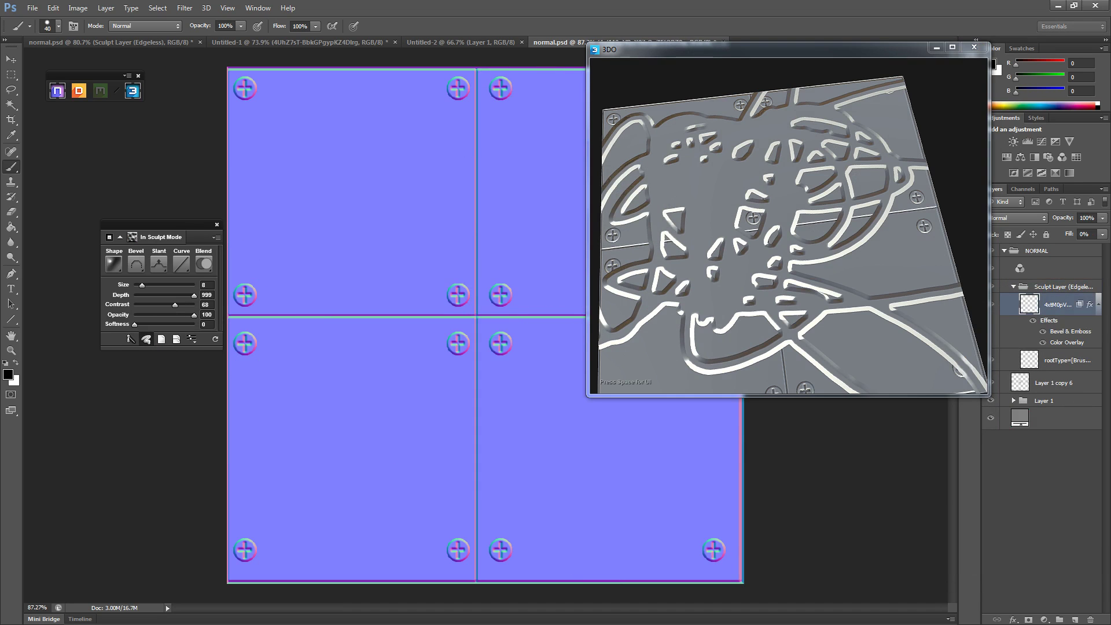
pyautogui.click(58, 26)
pyautogui.moveTo(29, 62); pyautogui.dragTo(17, 62)
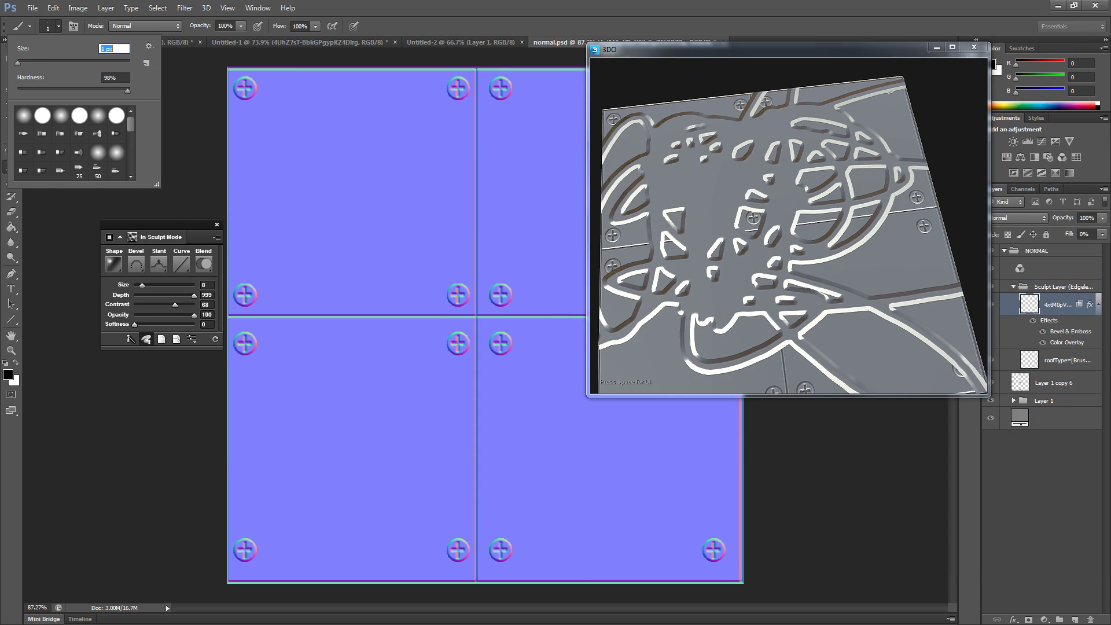
pyautogui.press('Return')
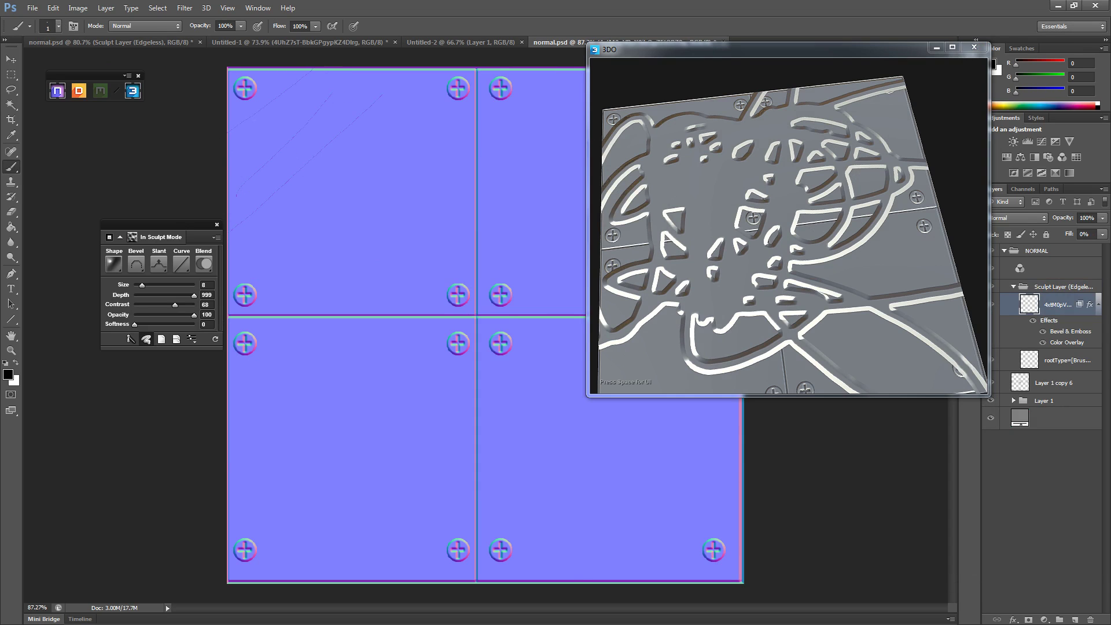
pyautogui.moveTo(271, 218); pyautogui.dragTo(651, 5)
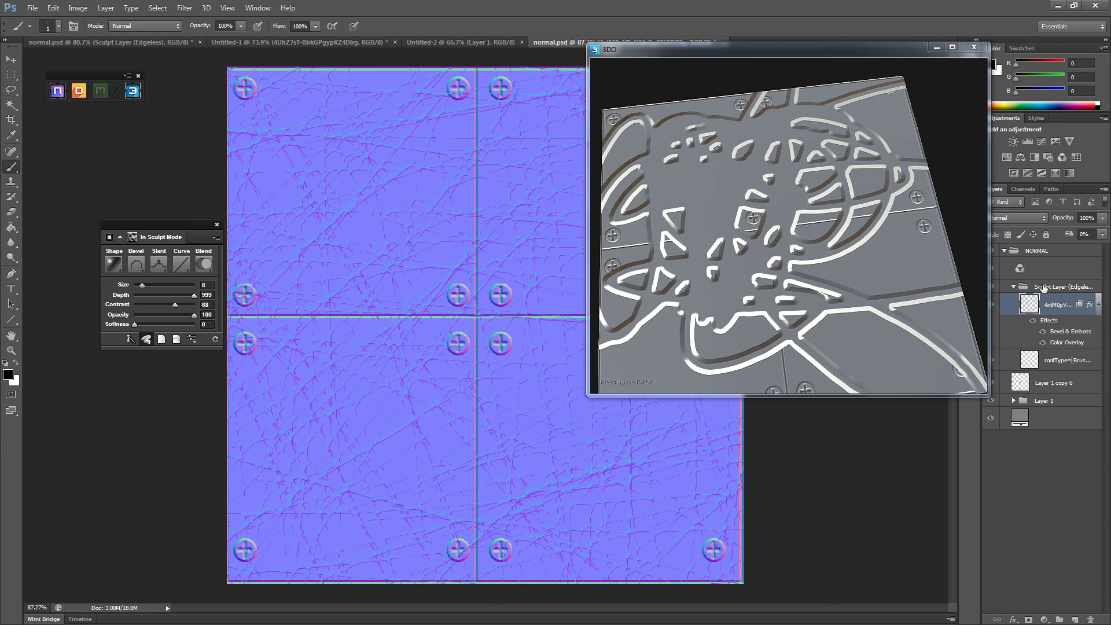
# Move the scratch sculpt layer group beneath the screw layer and bring the 3DO preview over the canvas
pyautogui.moveTo(1048, 286); pyautogui.dragTo(1053, 375)
pyautogui.moveTo(1060, 287)
pyautogui.mouseDown()
pyautogui.moveTo(1050, 402)
pyautogui.moveTo(1049, 391)
pyautogui.mouseUp()
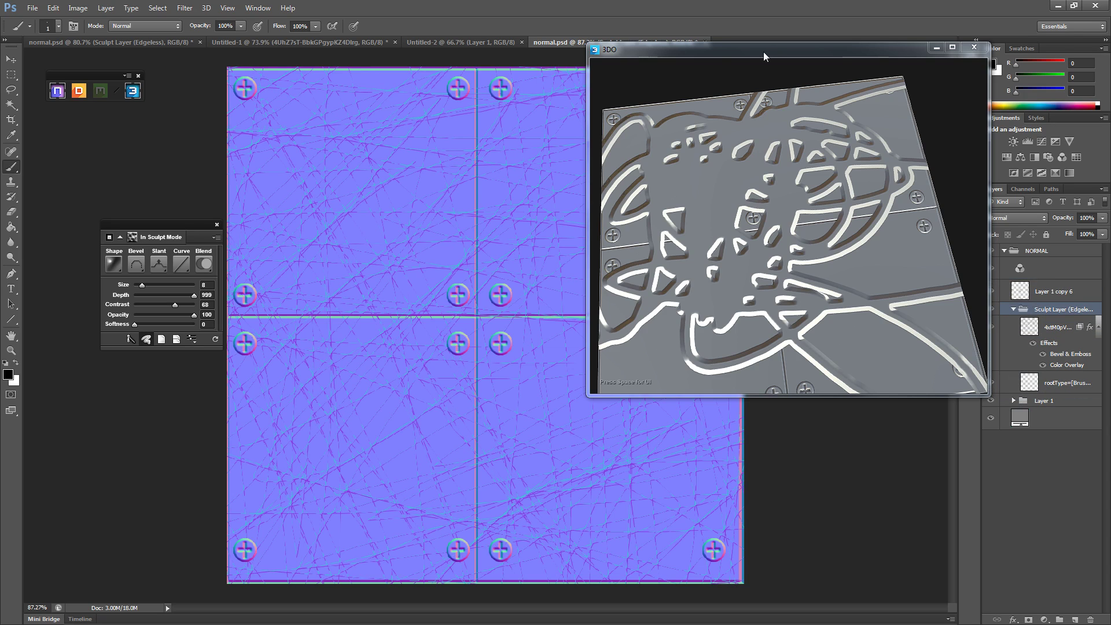
pyautogui.moveTo(763, 51); pyautogui.dragTo(633, 131)
pyautogui.moveTo(652, 210); pyautogui.dragTo(648, 216)
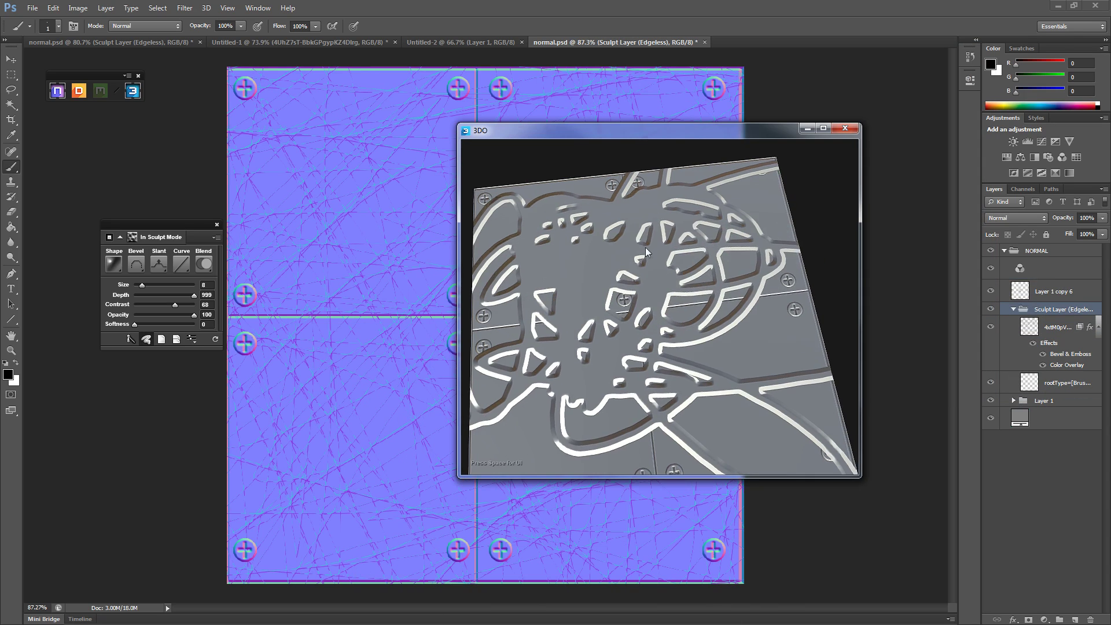
# Set the scratch layer's size to 11 and look at the scratches on the plane in 3DO
pyautogui.click(141, 292)
pyautogui.moveTo(141, 286); pyautogui.dragTo(145, 285)
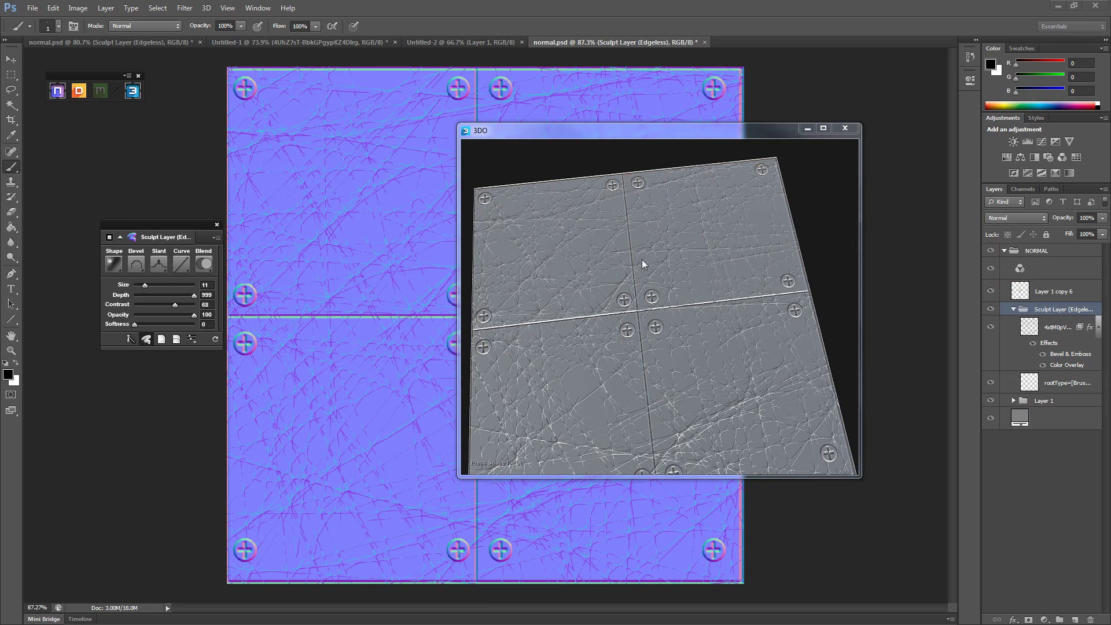
pyautogui.moveTo(686, 241); pyautogui.dragTo(658, 267)
# Change the scratch layer's slant to Down and inspect the engraved scratches on the plane from several angles
pyautogui.click(162, 268)
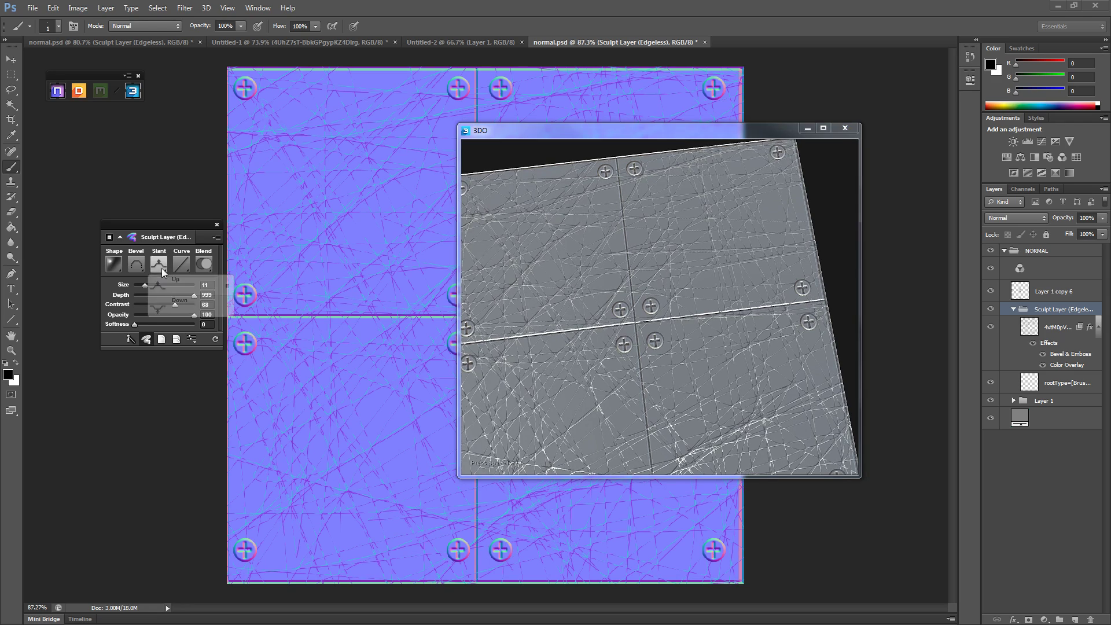
pyautogui.click(176, 299)
pyautogui.moveTo(629, 259); pyautogui.dragTo(623, 272)
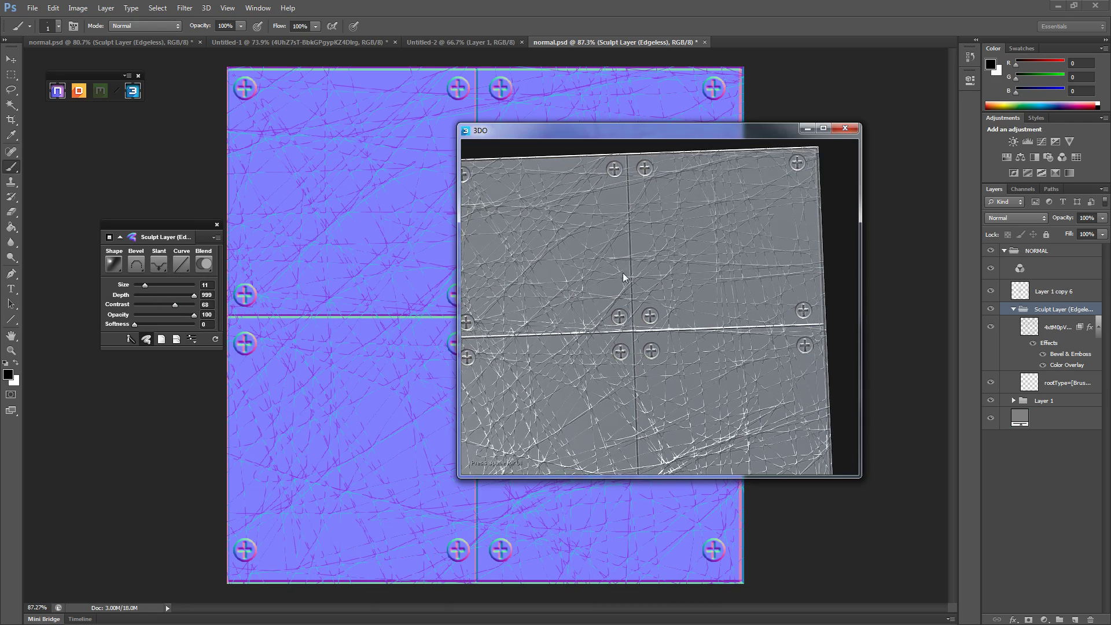
pyautogui.scroll(5, 622, 272)
pyautogui.moveTo(639, 342); pyautogui.dragTo(704, 298)
pyautogui.scroll(-5, 708, 266)
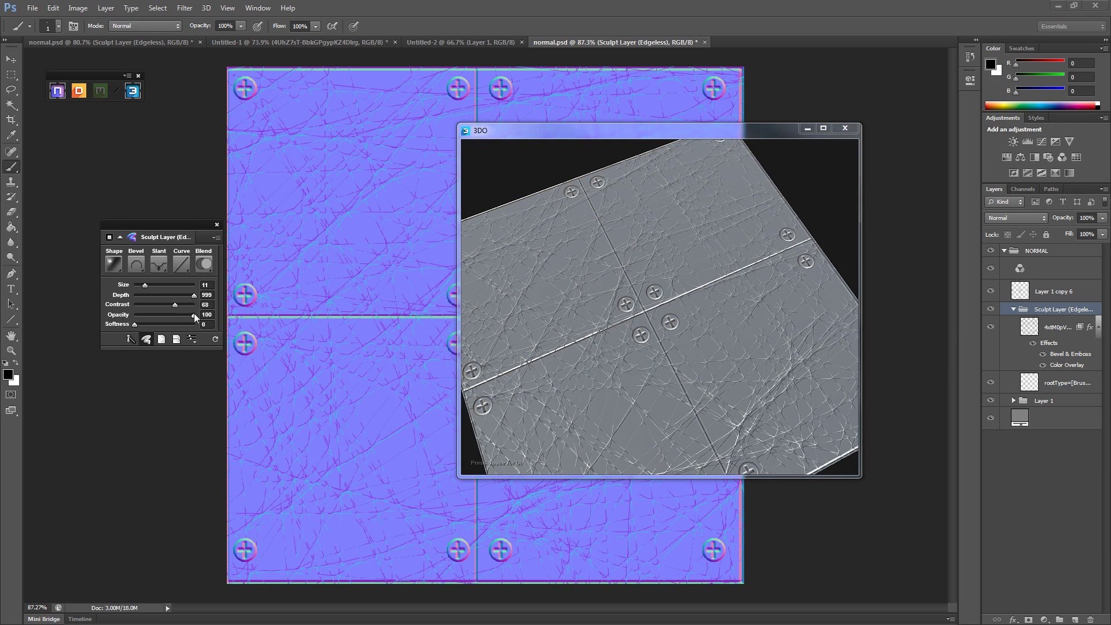
# Set the scratch layer's opacity to 11, contrast to 100 and size to 0, and examine the plane up close
pyautogui.moveTo(151, 317); pyautogui.dragTo(149, 317)
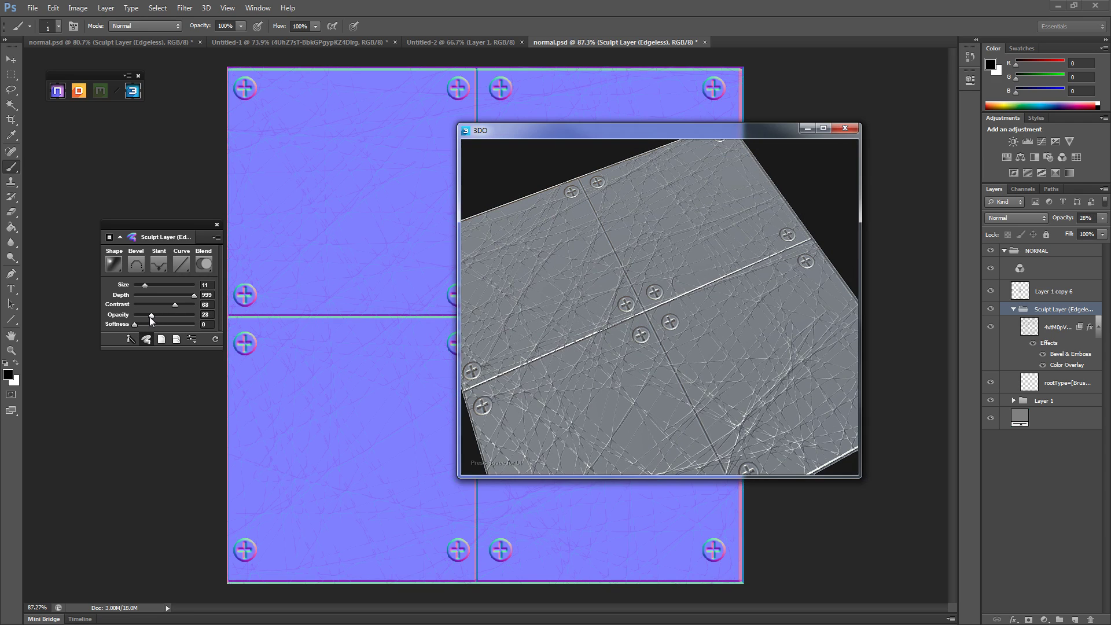
pyautogui.moveTo(149, 314); pyautogui.dragTo(282, 316)
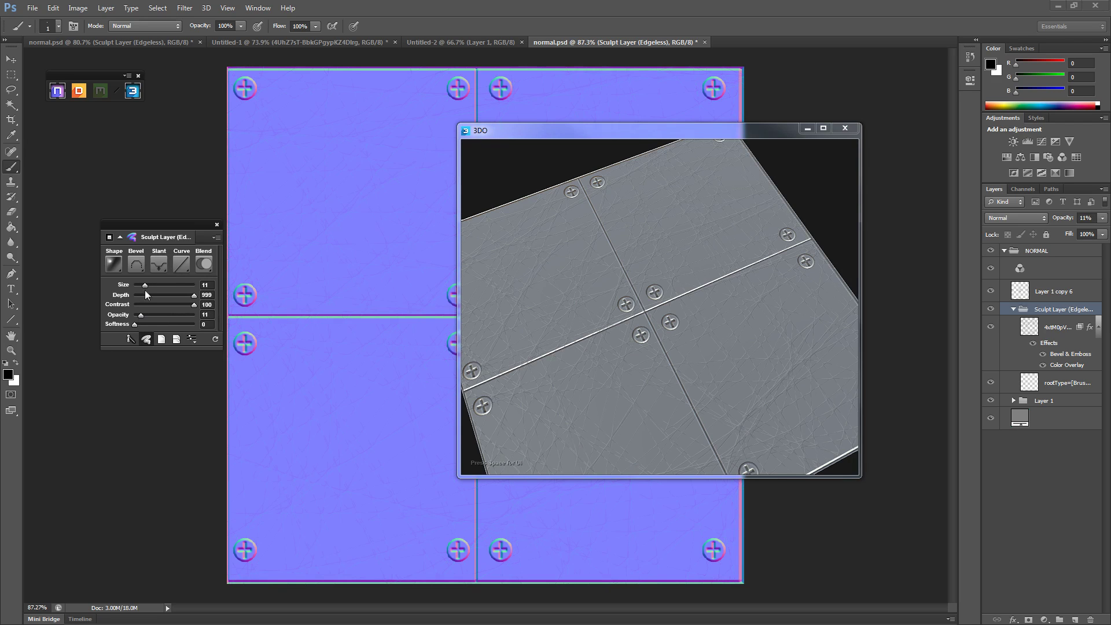
pyautogui.moveTo(145, 285); pyautogui.dragTo(92, 315)
pyautogui.scroll(5, 594, 354)
pyautogui.moveTo(602, 266); pyautogui.dragTo(457, 290)
# Fine-tune the scratch layer's opacity against the 3DO preview, trying 26 and 59 before settling on 42
pyautogui.click(139, 320)
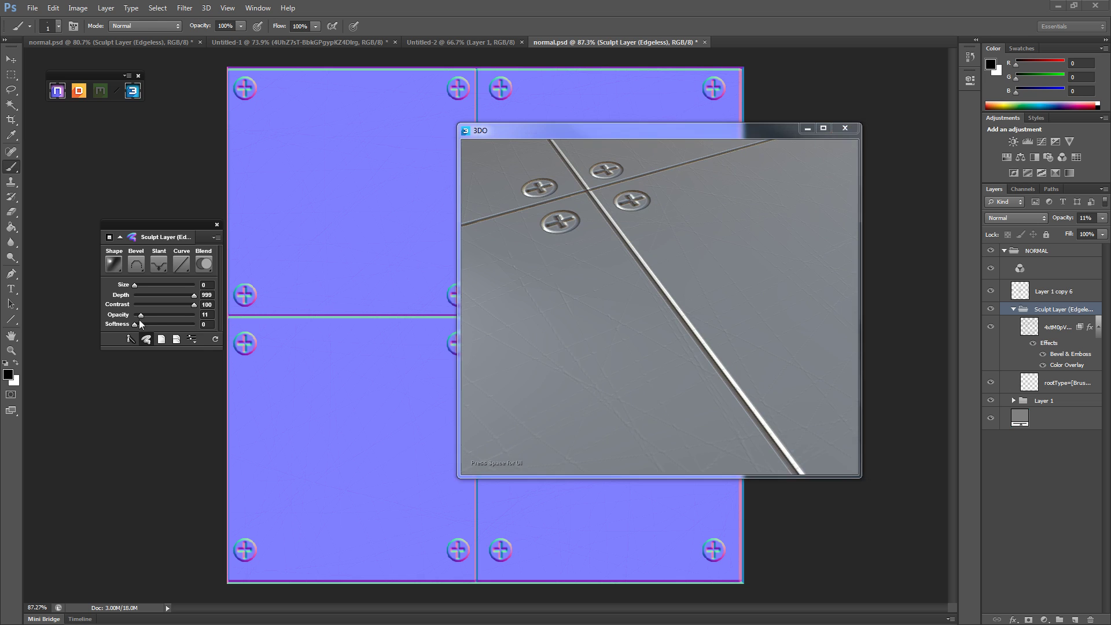
pyautogui.moveTo(729, 260); pyautogui.dragTo(743, 318)
pyautogui.scroll(-5, 763, 226)
pyautogui.moveTo(766, 220)
pyautogui.mouseDown()
pyautogui.moveTo(768, 285)
pyautogui.moveTo(831, 261)
pyautogui.moveTo(778, 269)
pyautogui.mouseUp()
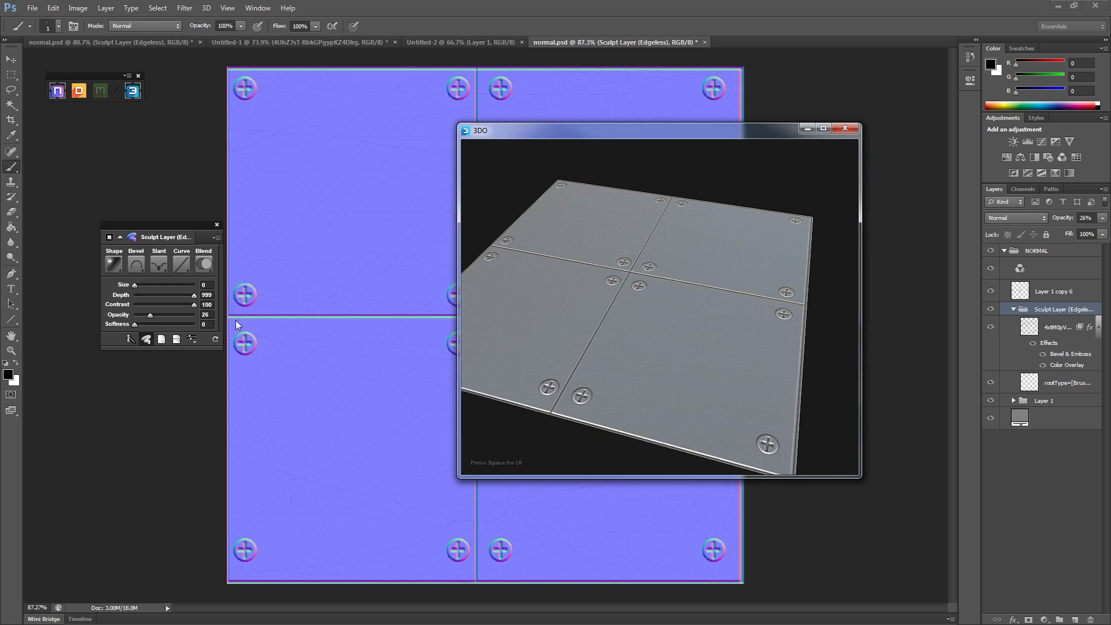
pyautogui.moveTo(149, 316); pyautogui.dragTo(169, 316)
pyautogui.click(697, 270)
pyautogui.moveTo(698, 276); pyautogui.dragTo(745, 338)
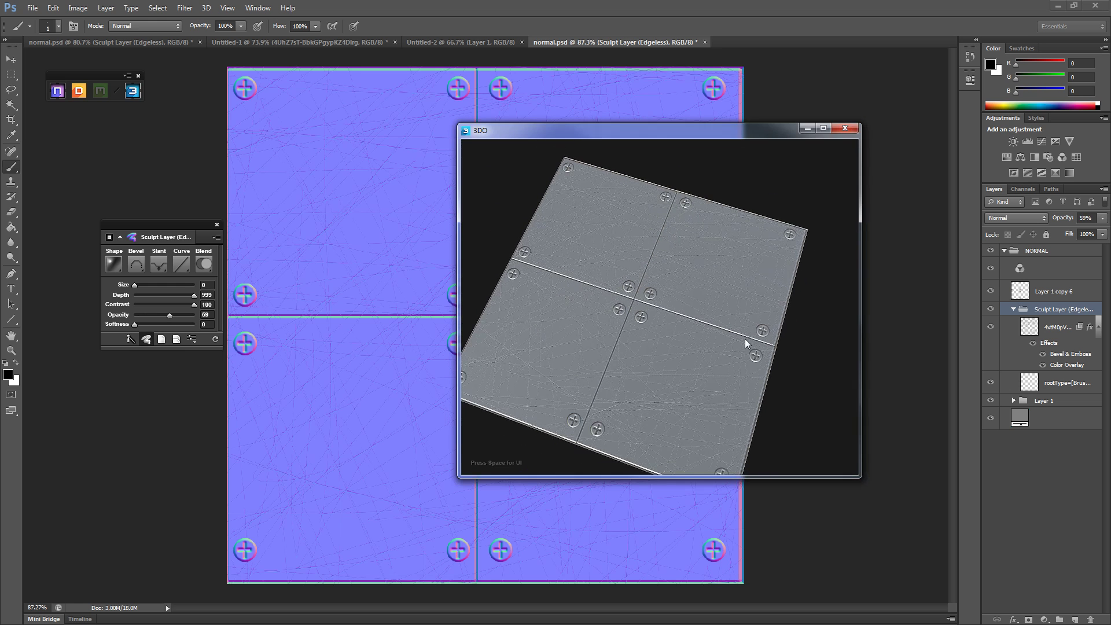
pyautogui.moveTo(170, 315); pyautogui.dragTo(159, 317)
pyautogui.moveTo(664, 304); pyautogui.dragTo(712, 297)
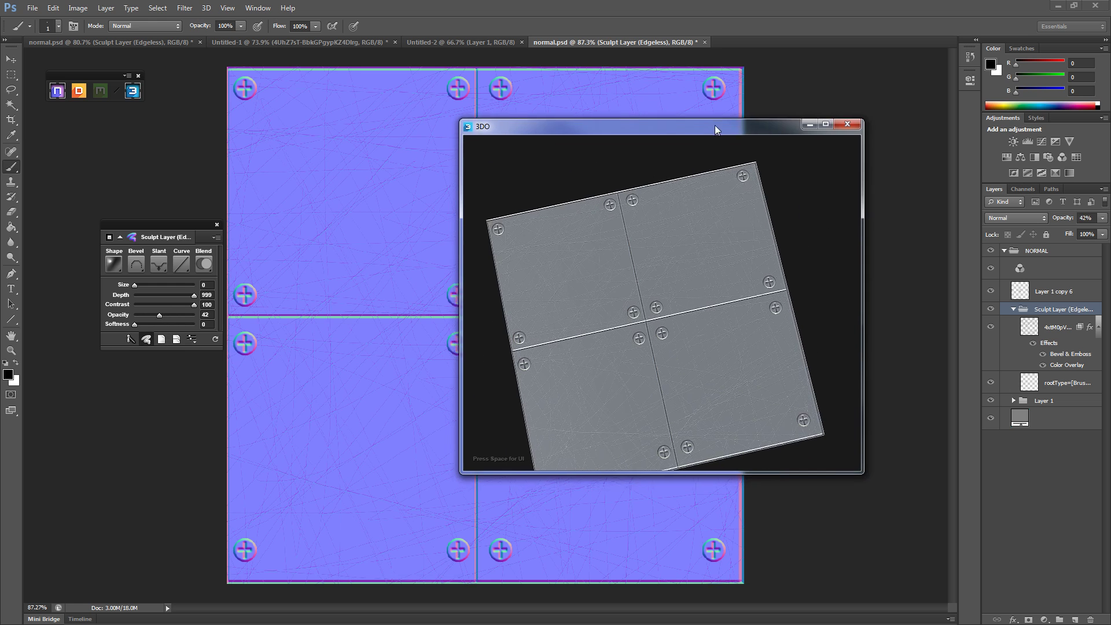
# Inspect the finished scratched panels in a maximized 3DO preview and return to the normal map in Photoshop
pyautogui.doubleClick(713, 128)
pyautogui.moveTo(652, 389); pyautogui.dragTo(668, 476)
pyautogui.scroll(-4, 687, 428)
pyautogui.moveTo(688, 419); pyautogui.dragTo(565, 284)
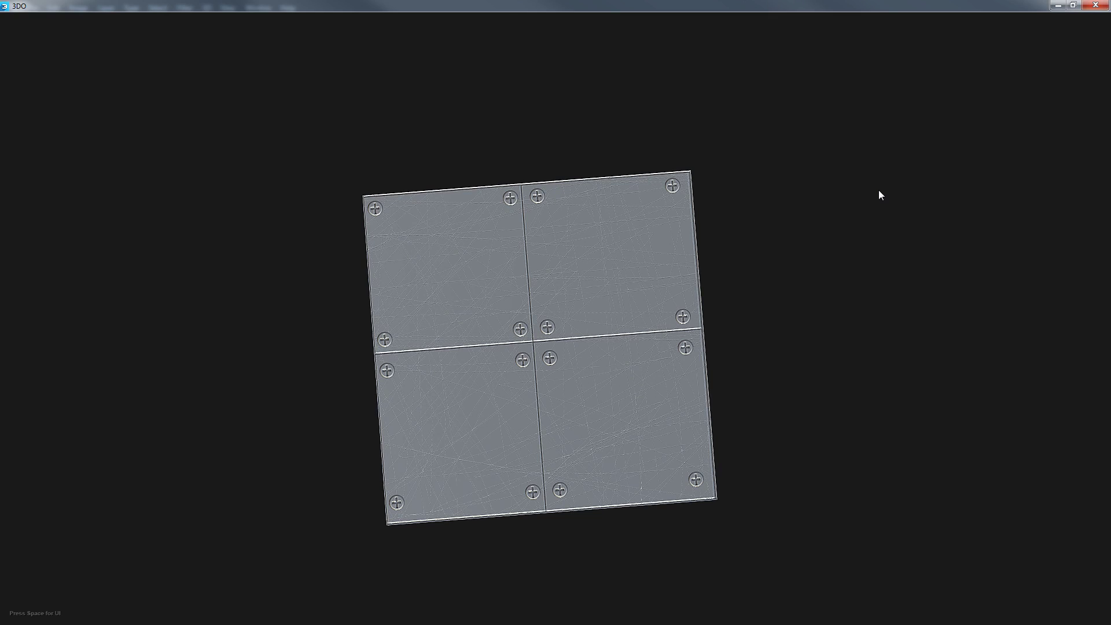
pyautogui.click(1059, 5)
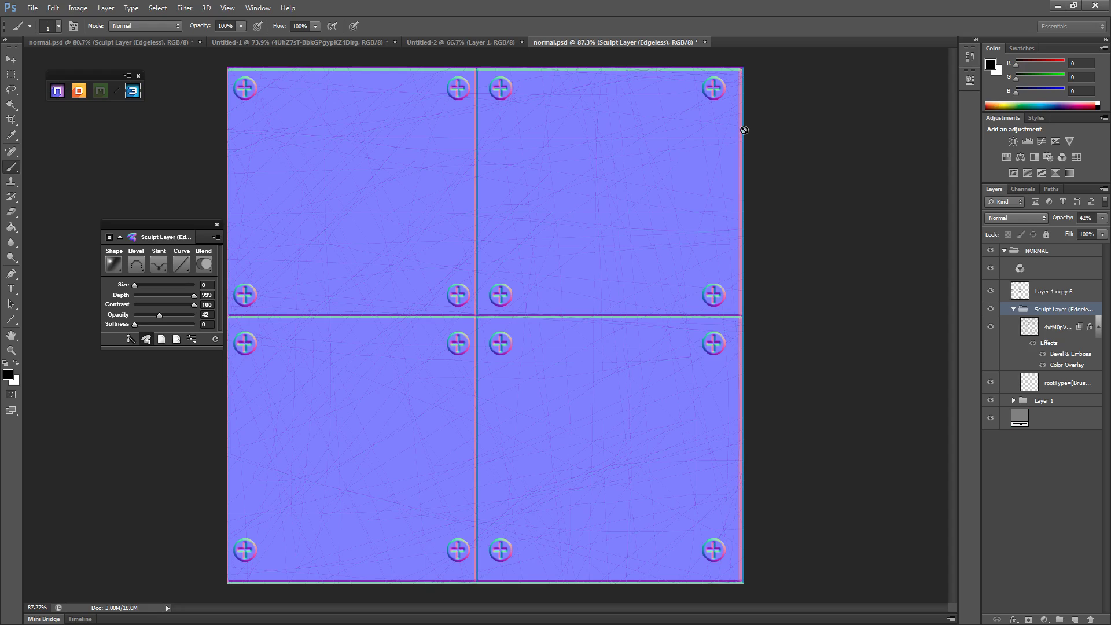